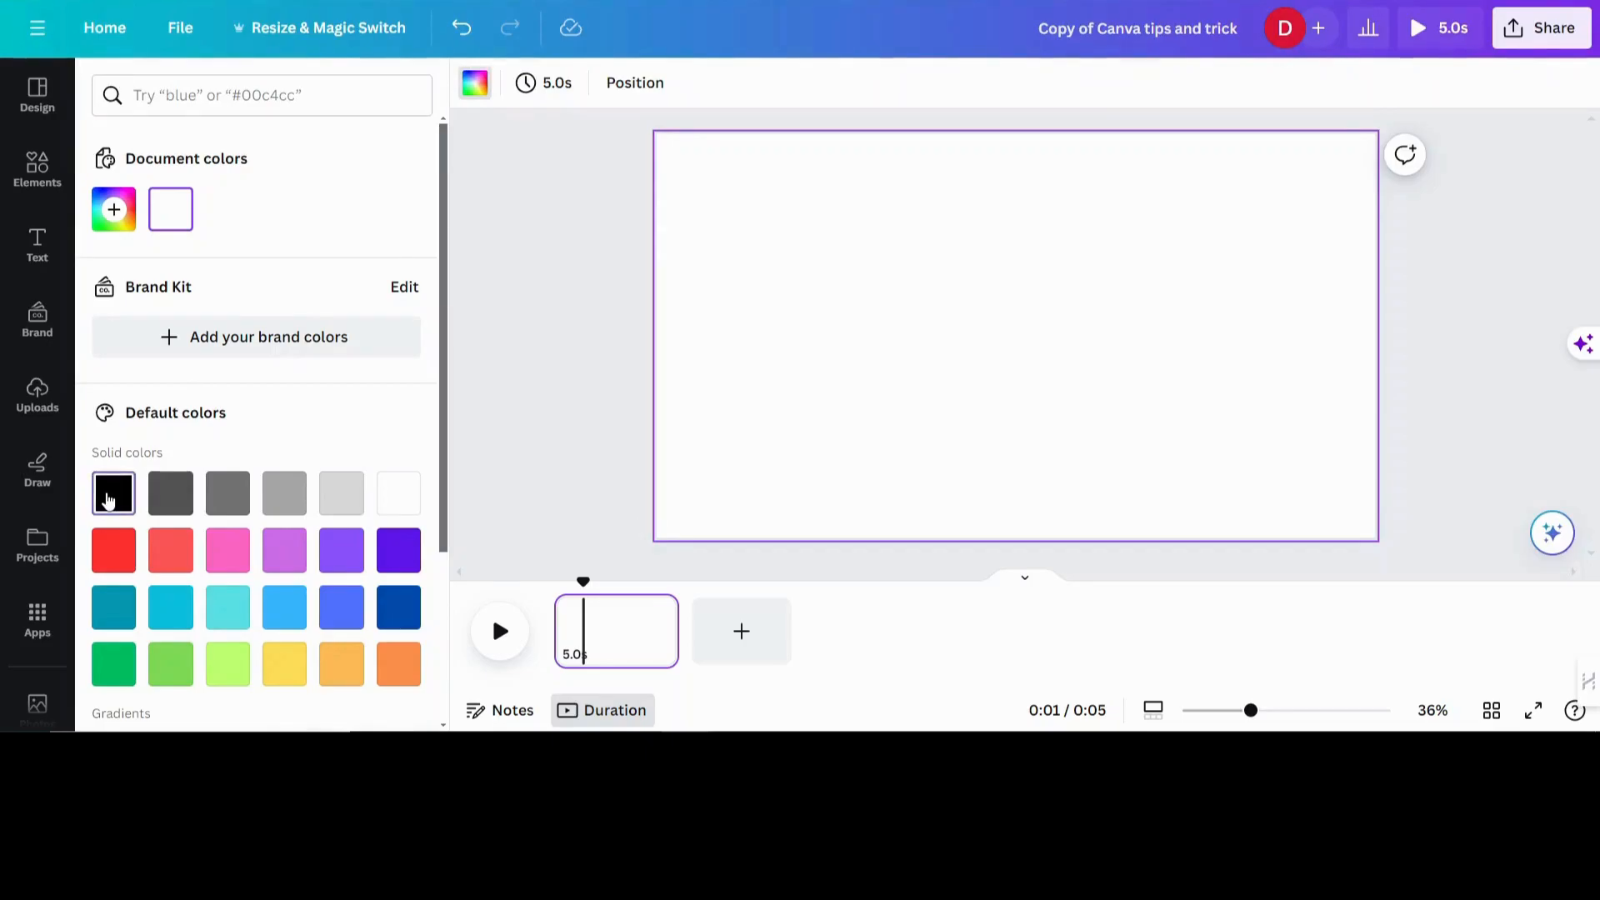
Step: Set the blank page's background to black and add a heading that reads MAKE
click(498, 209)
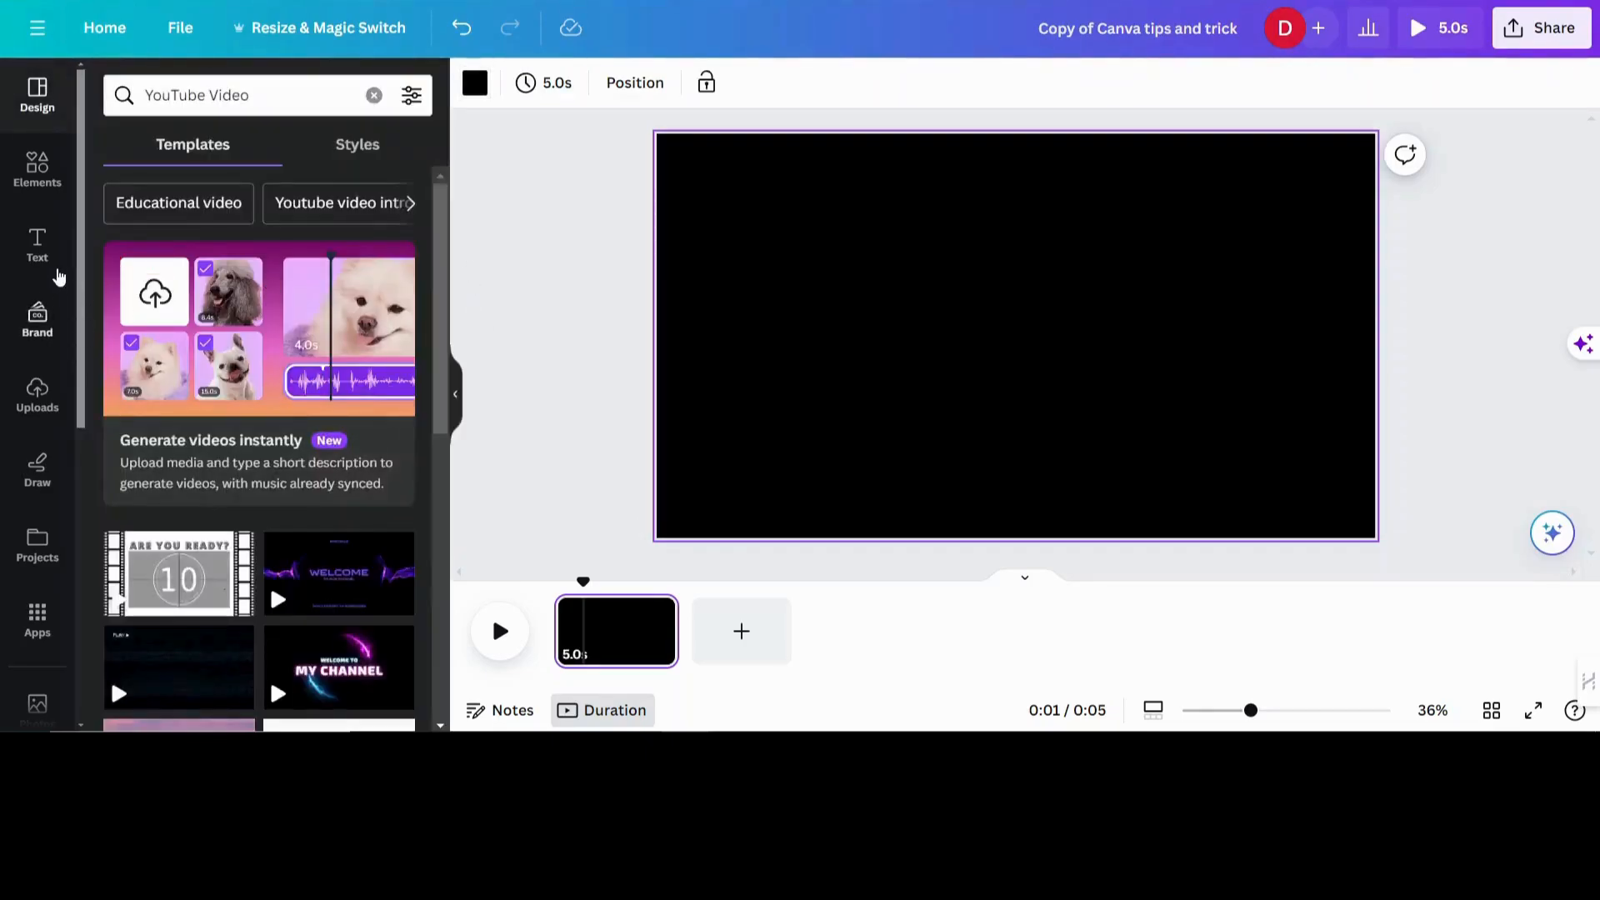
click(37, 244)
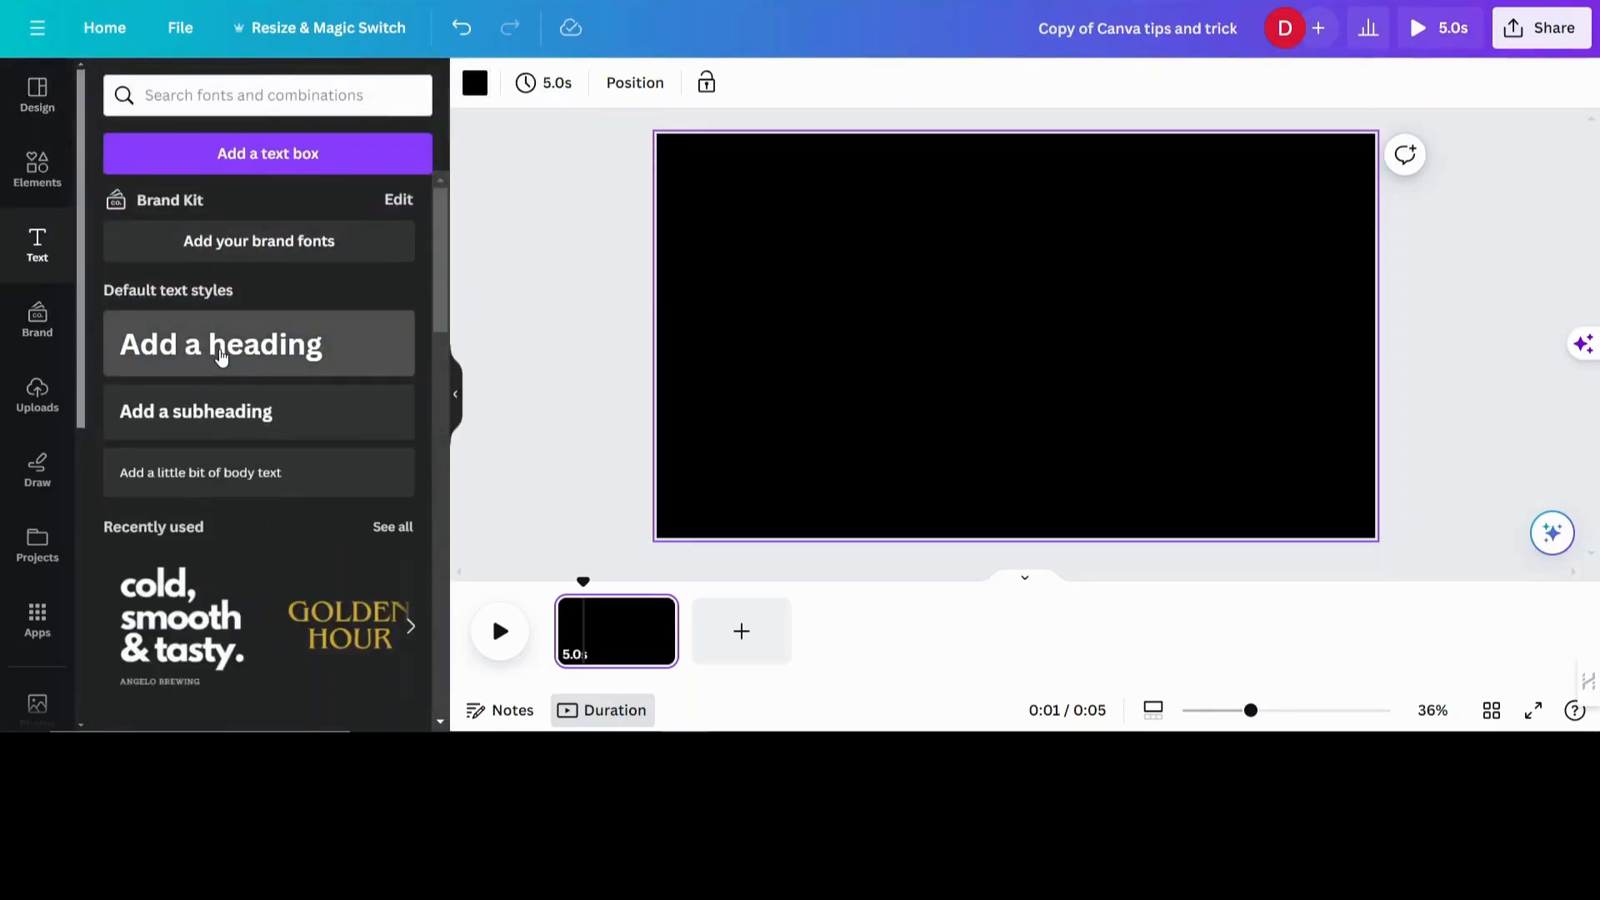
click(263, 347)
text(MAKE)
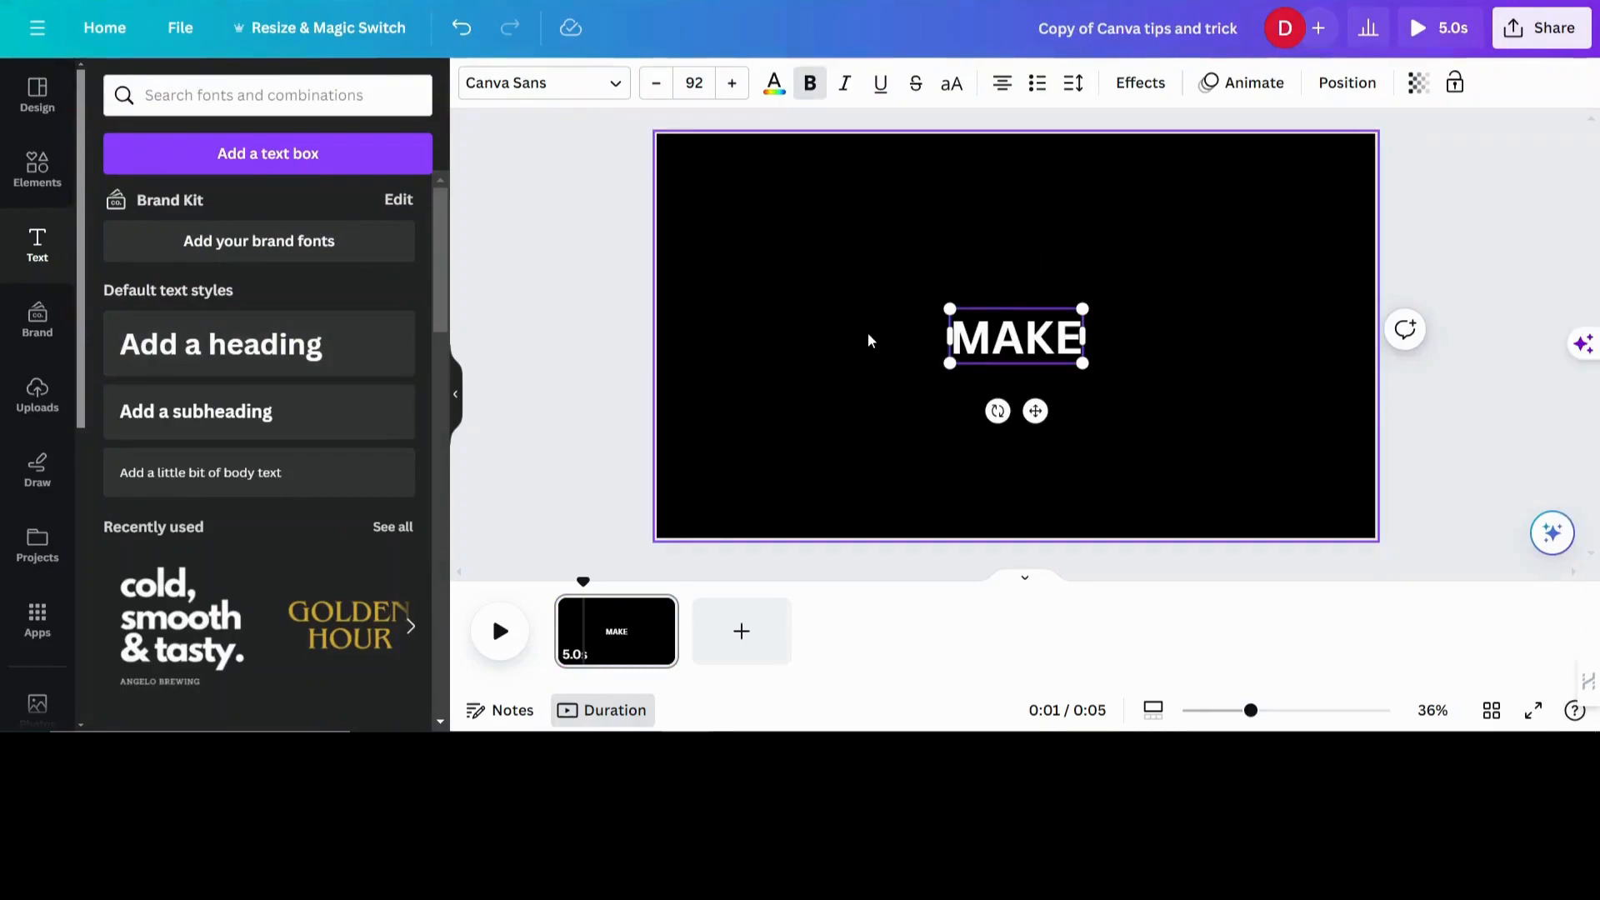
Step: Change the MAKE heading's font to Horizon
click(610, 88)
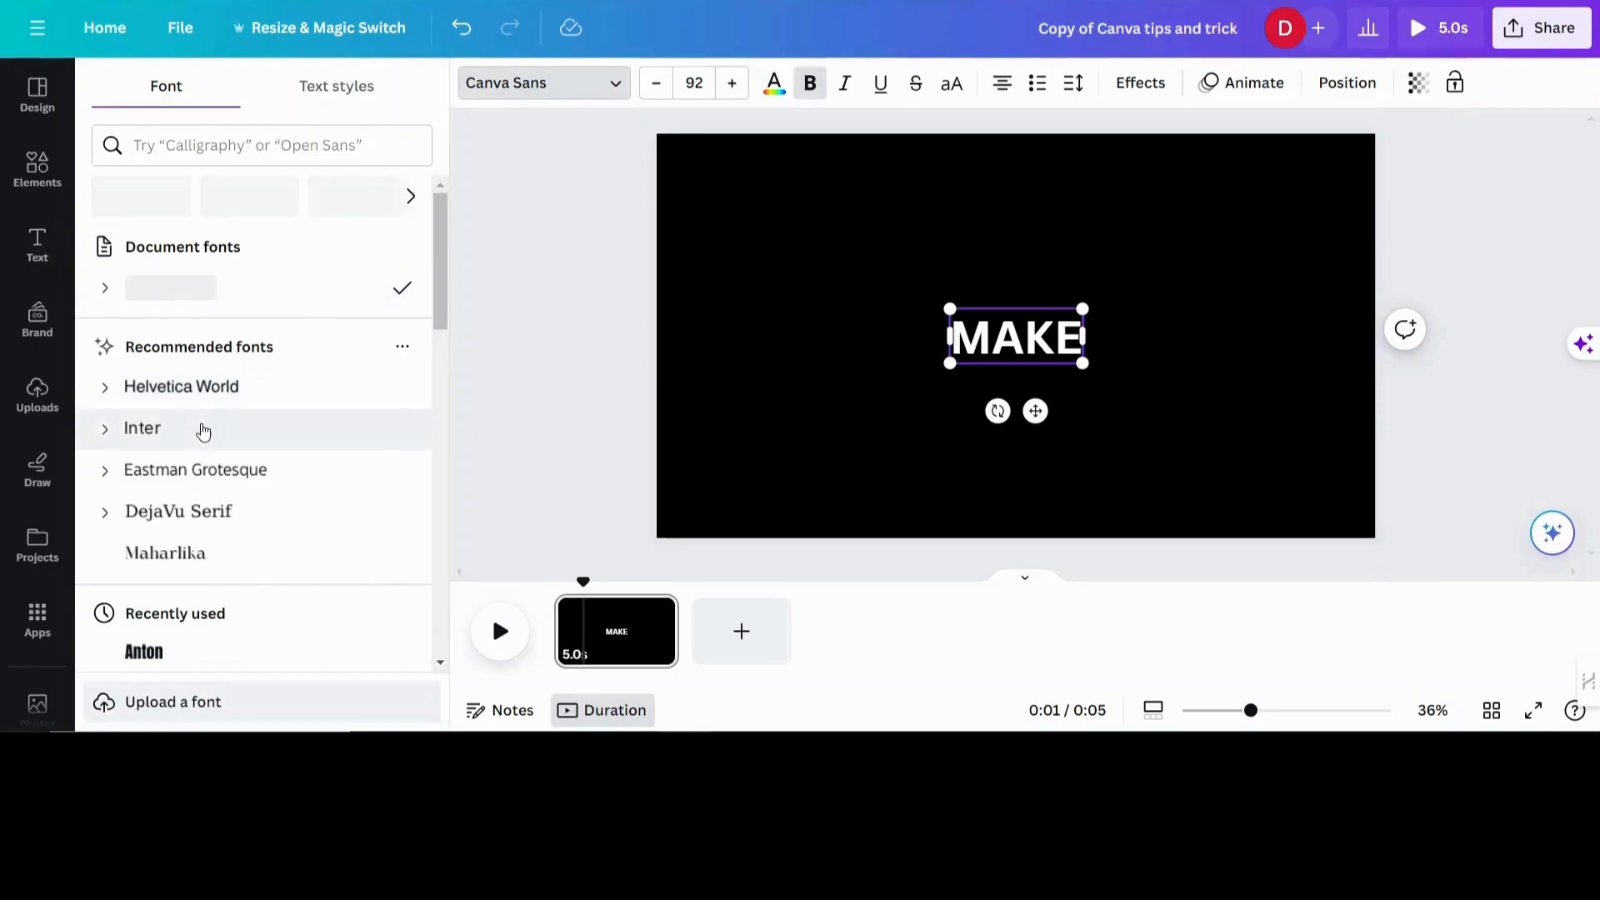
scroll(203, 425, down, 1)
click(146, 548)
click(191, 633)
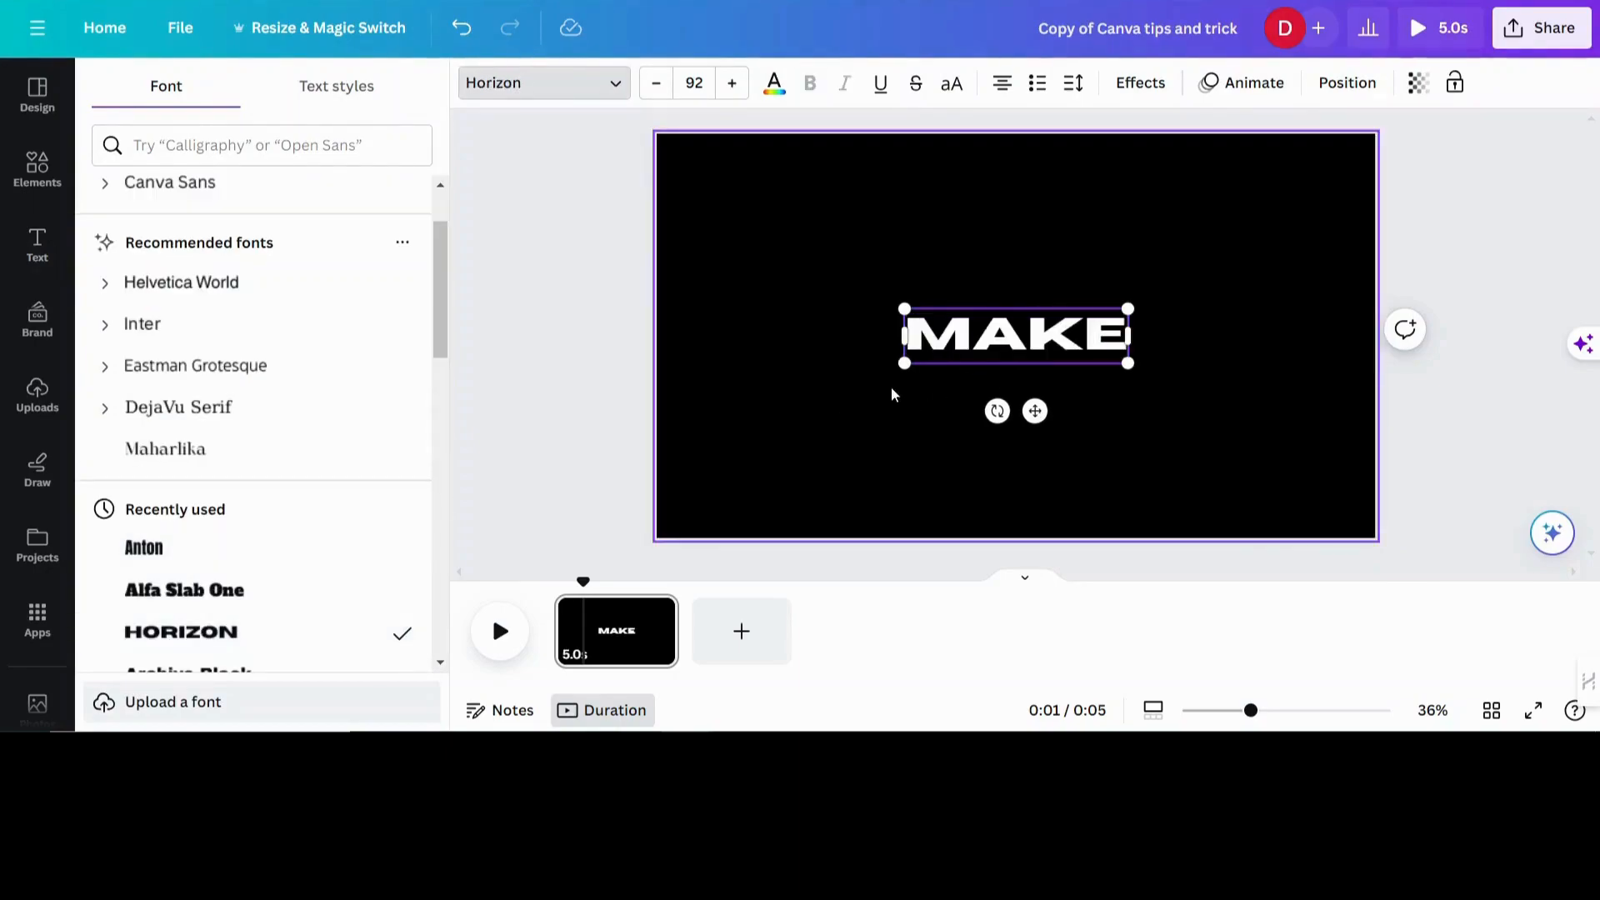
Step: Enlarge the heading across most of the page width, at about font size 262, and check its page alignment
drag(886, 377, 680, 428)
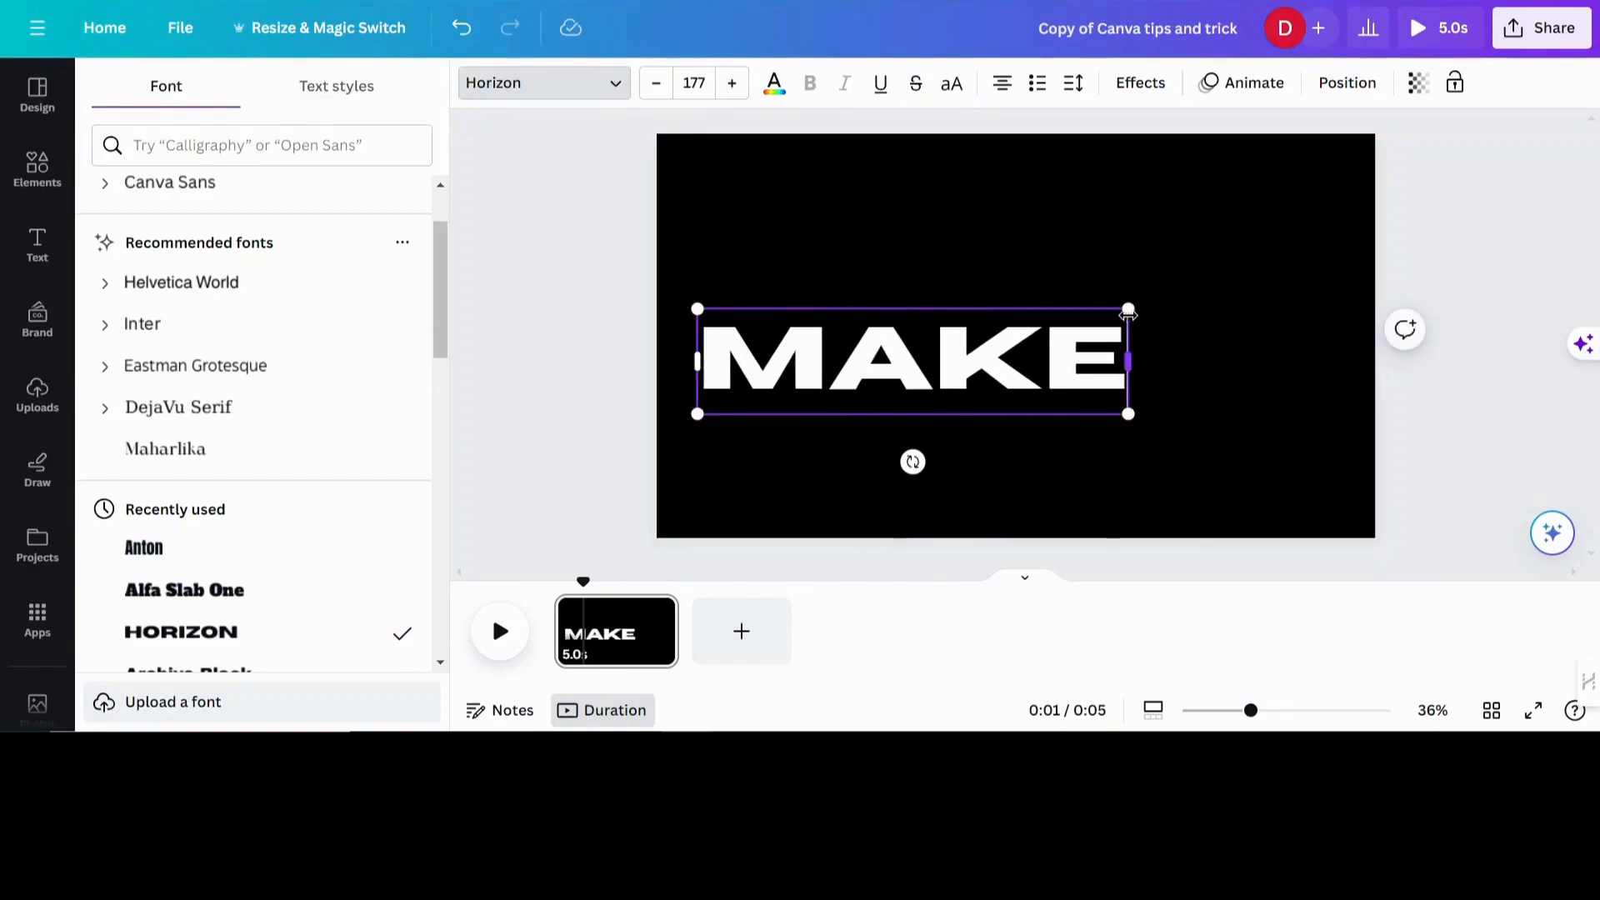
drag(1130, 311, 1325, 219)
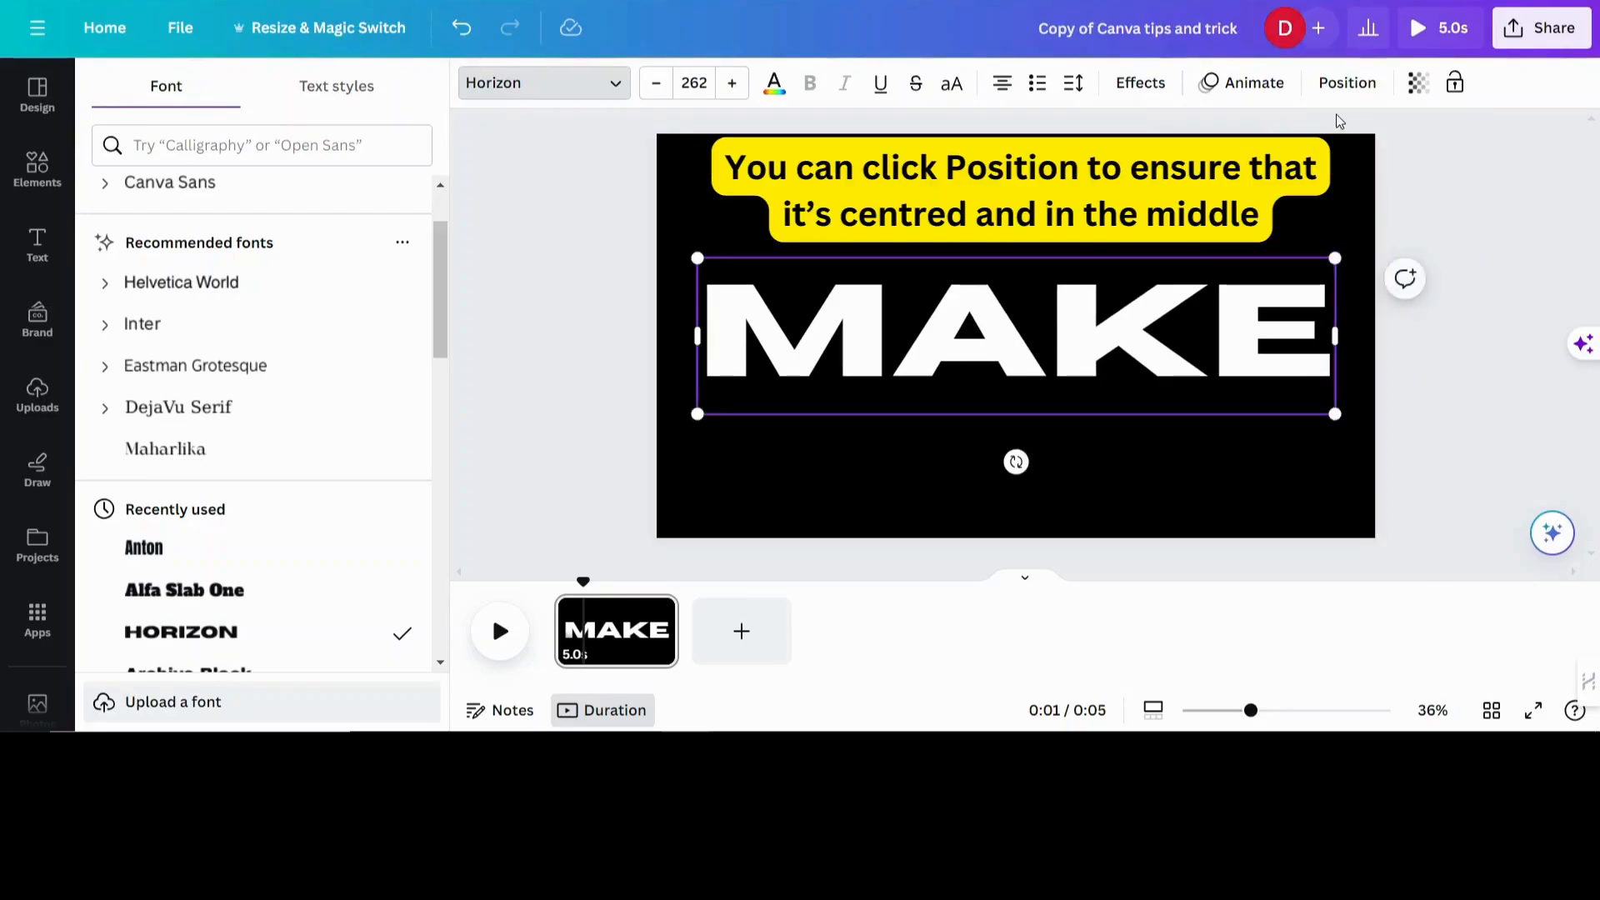
click(1347, 82)
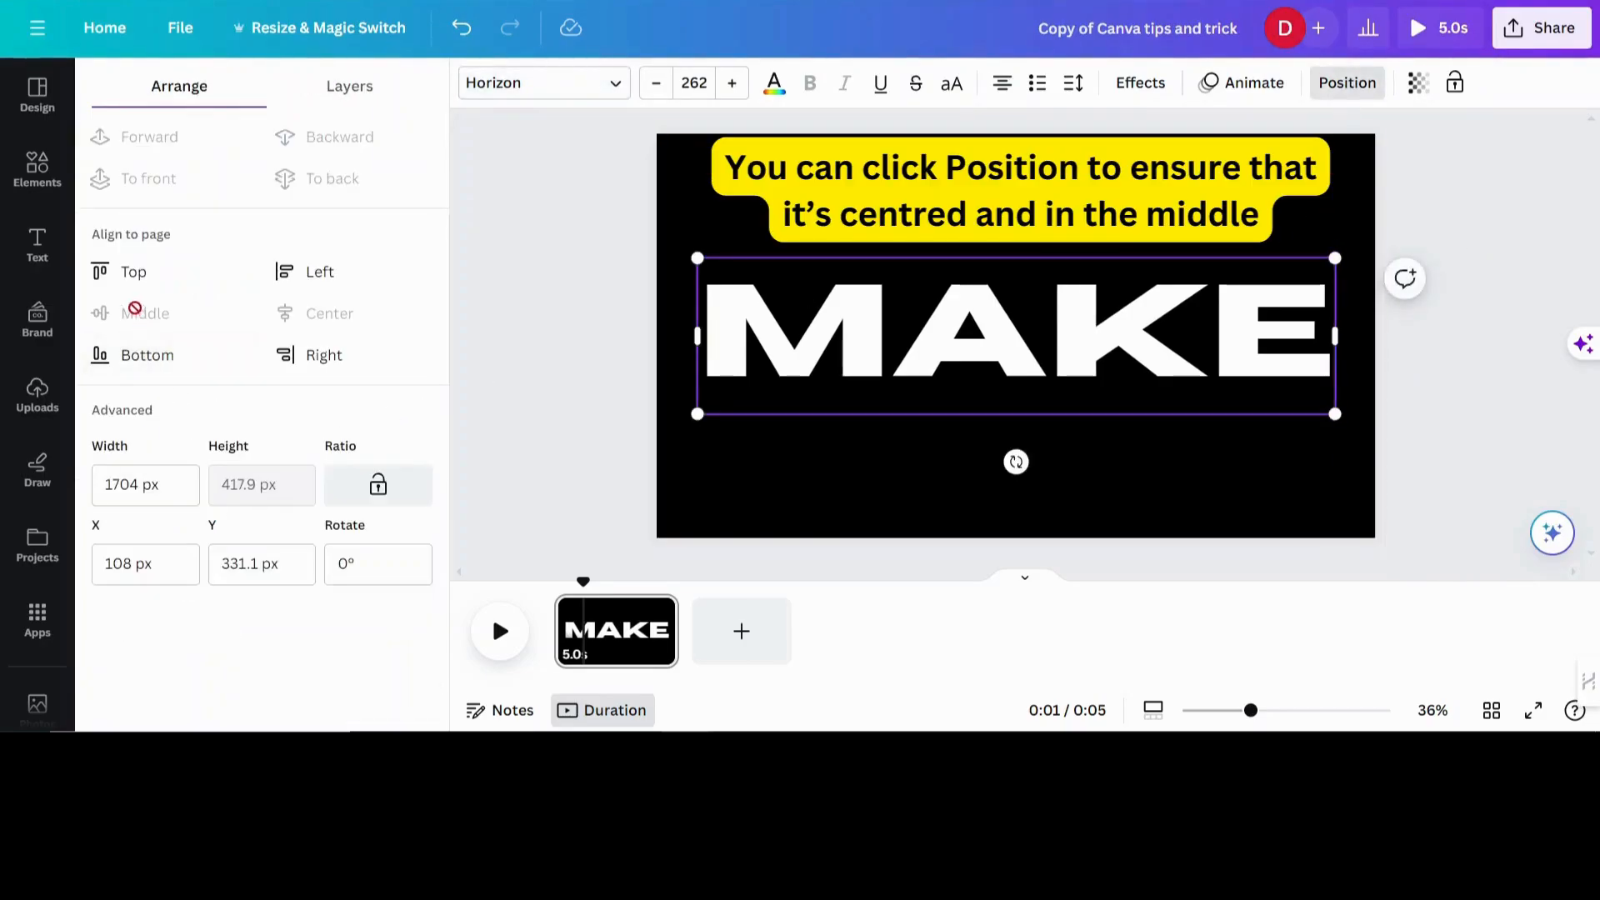
Step: Add a square shape and stretch it into a white rectangle that covers the page's lower half up to the middle of MAKE
click(38, 227)
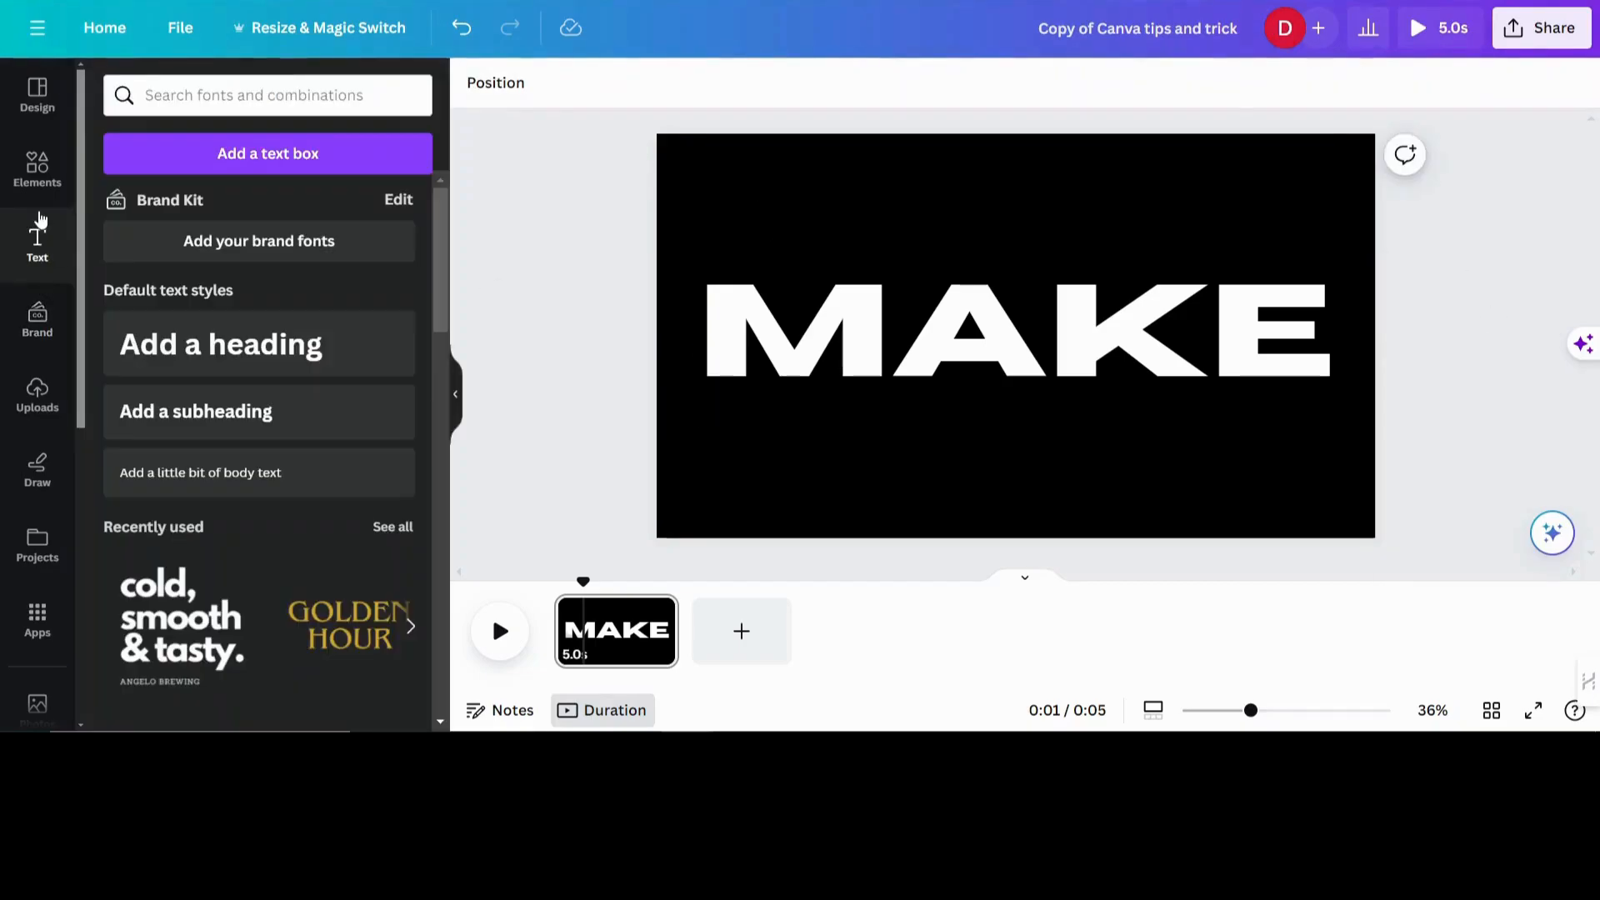
click(39, 173)
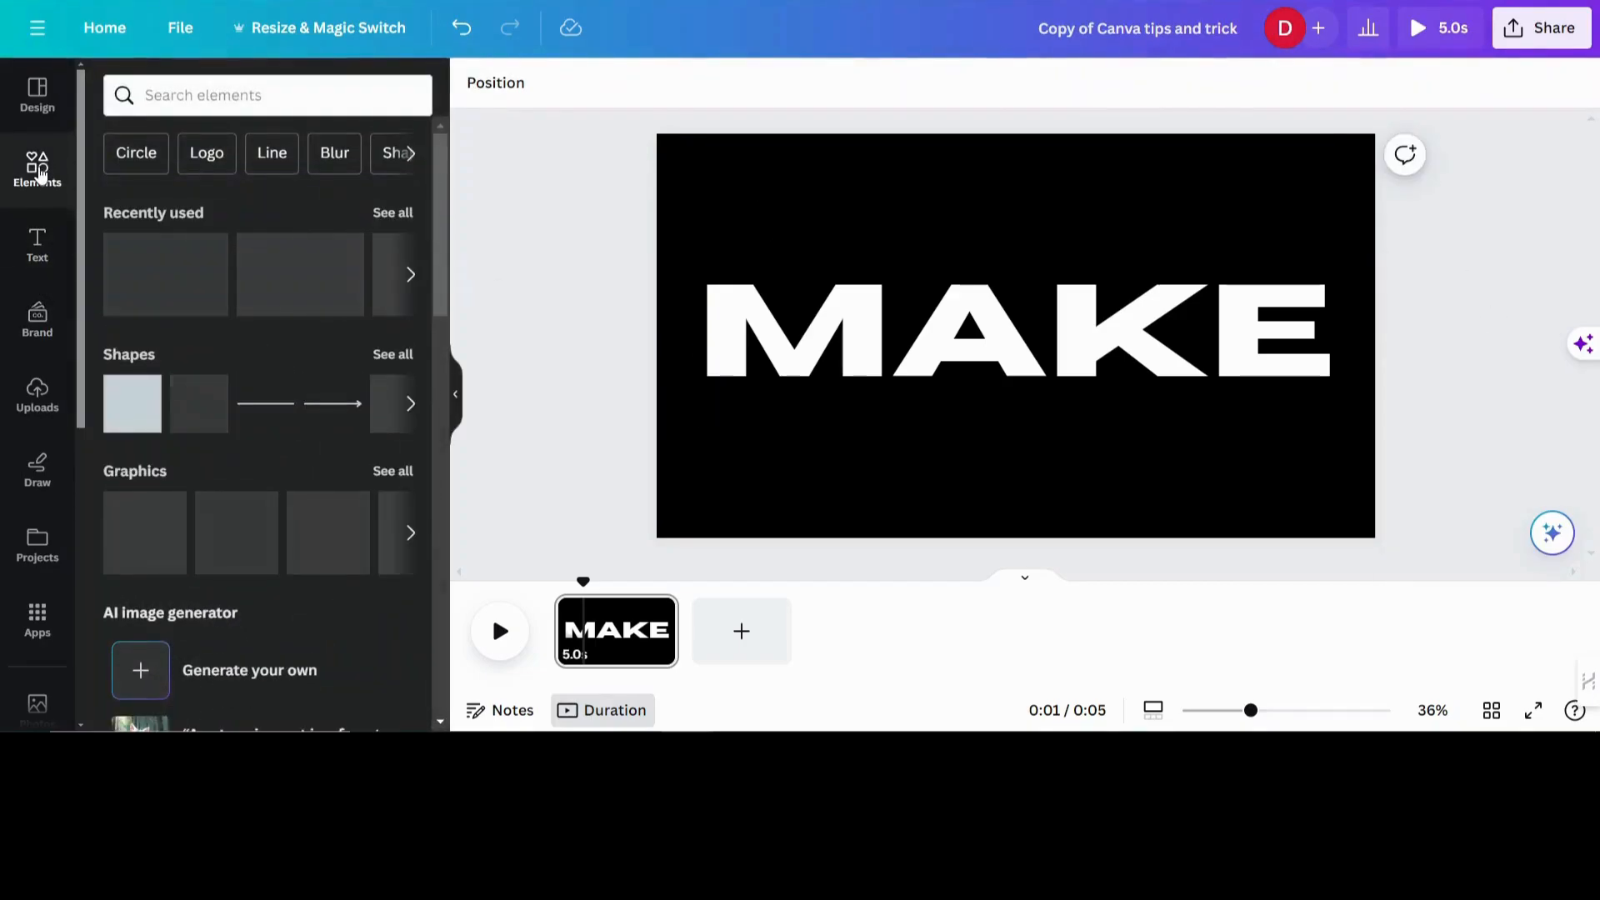
click(126, 421)
drag(994, 347, 691, 476)
drag(780, 412, 904, 334)
drag(778, 538, 775, 553)
drag(912, 441, 1390, 443)
Step: Download the design showing only the upper half of MAKE as a PNG file
click(1540, 27)
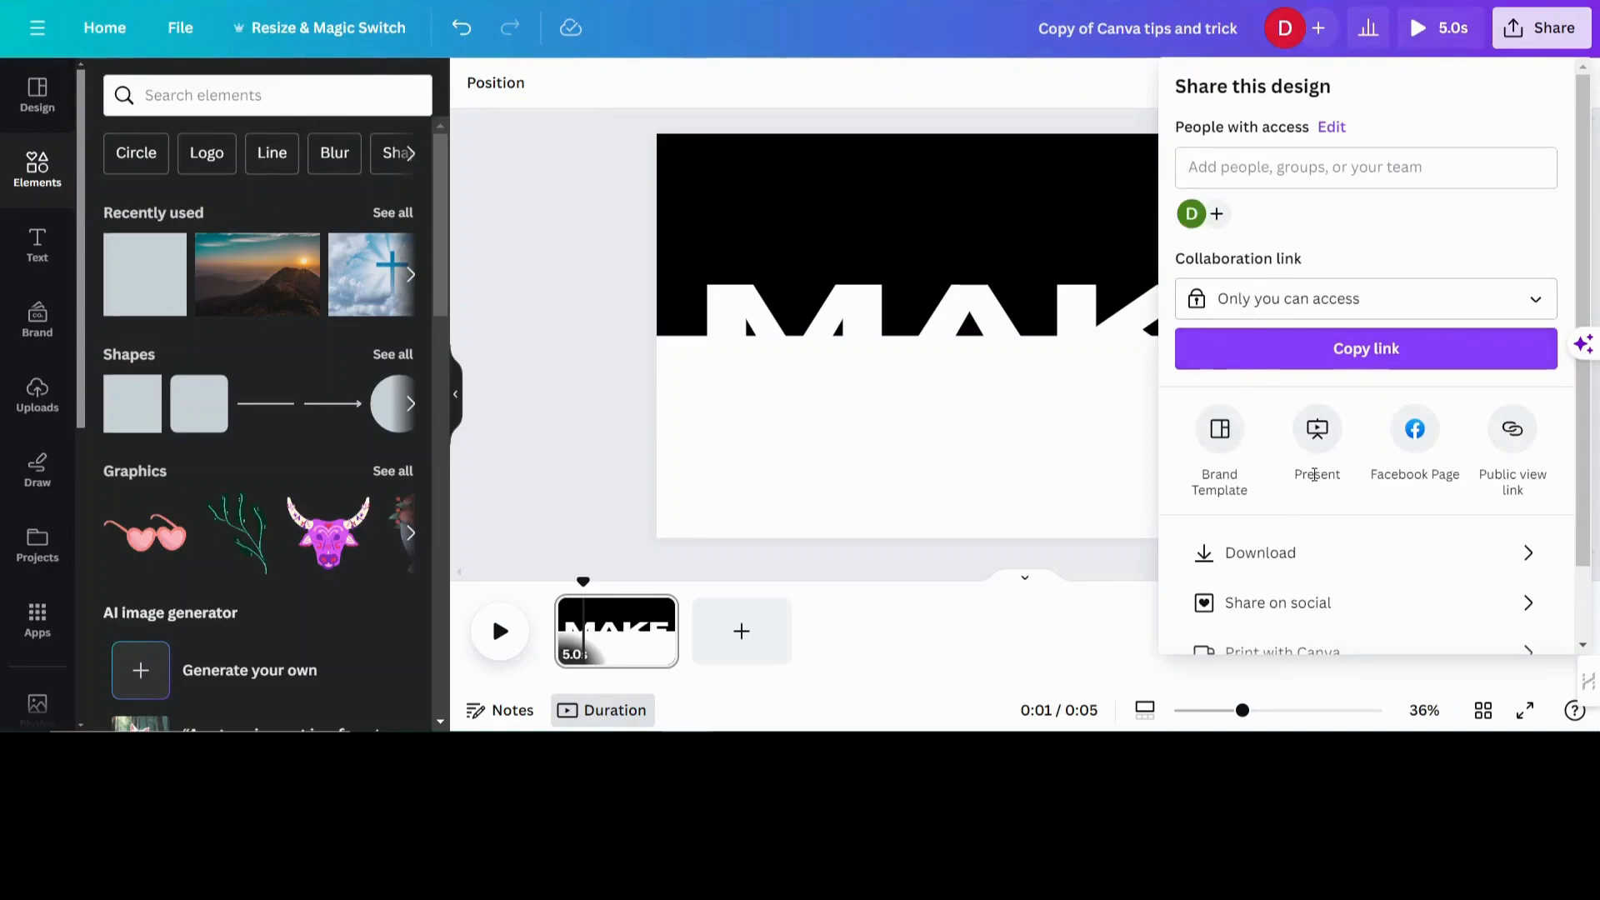
click(1285, 551)
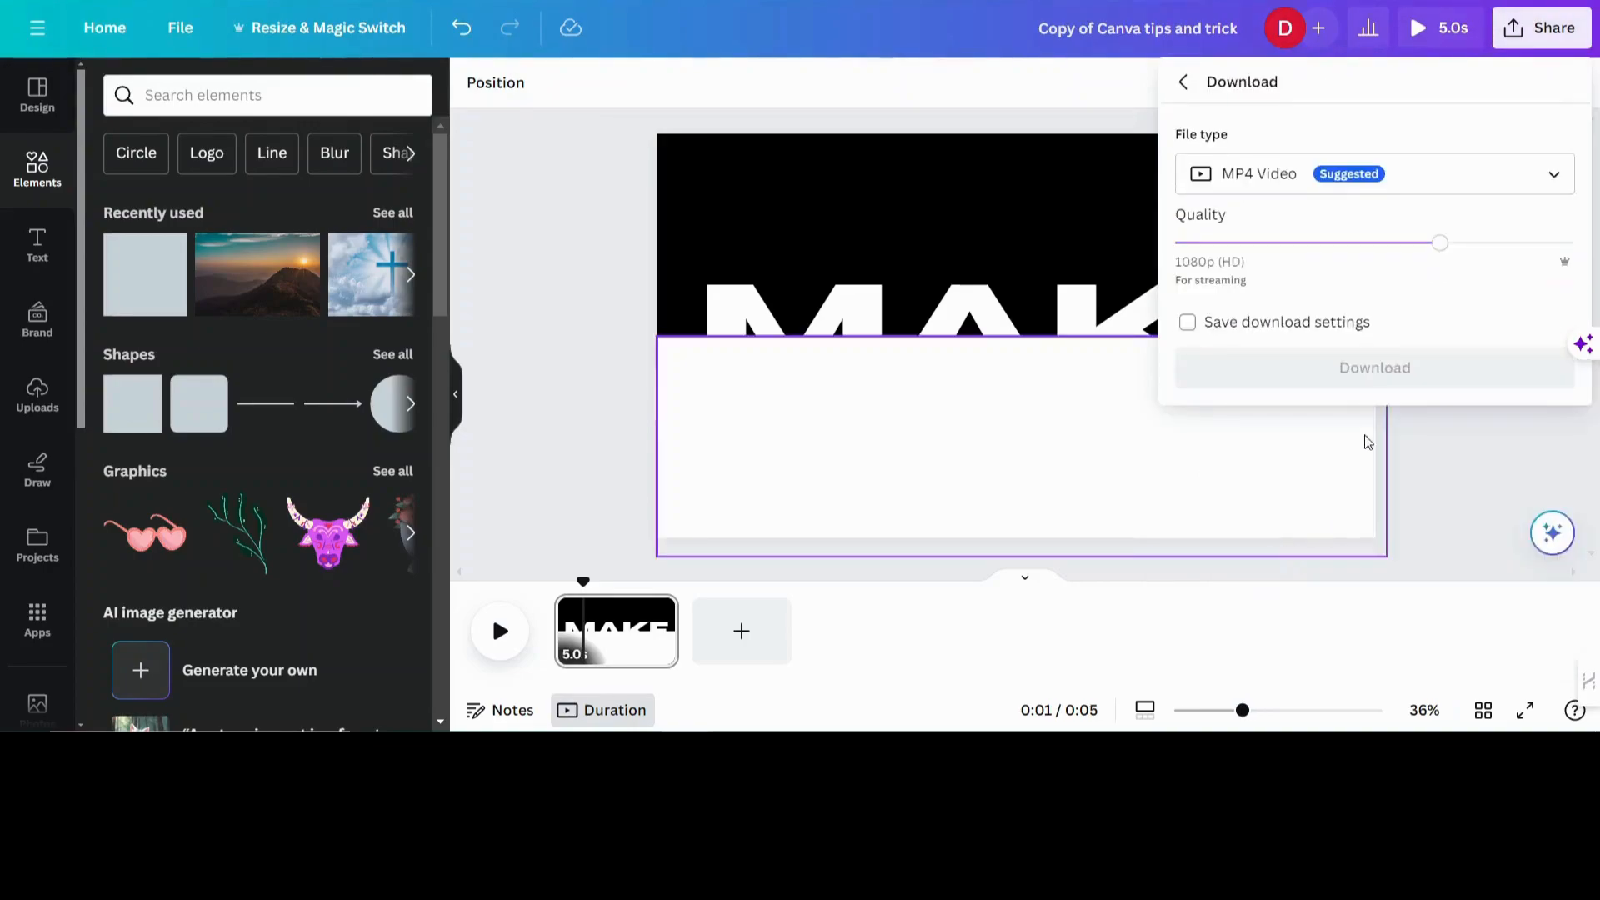
click(1260, 184)
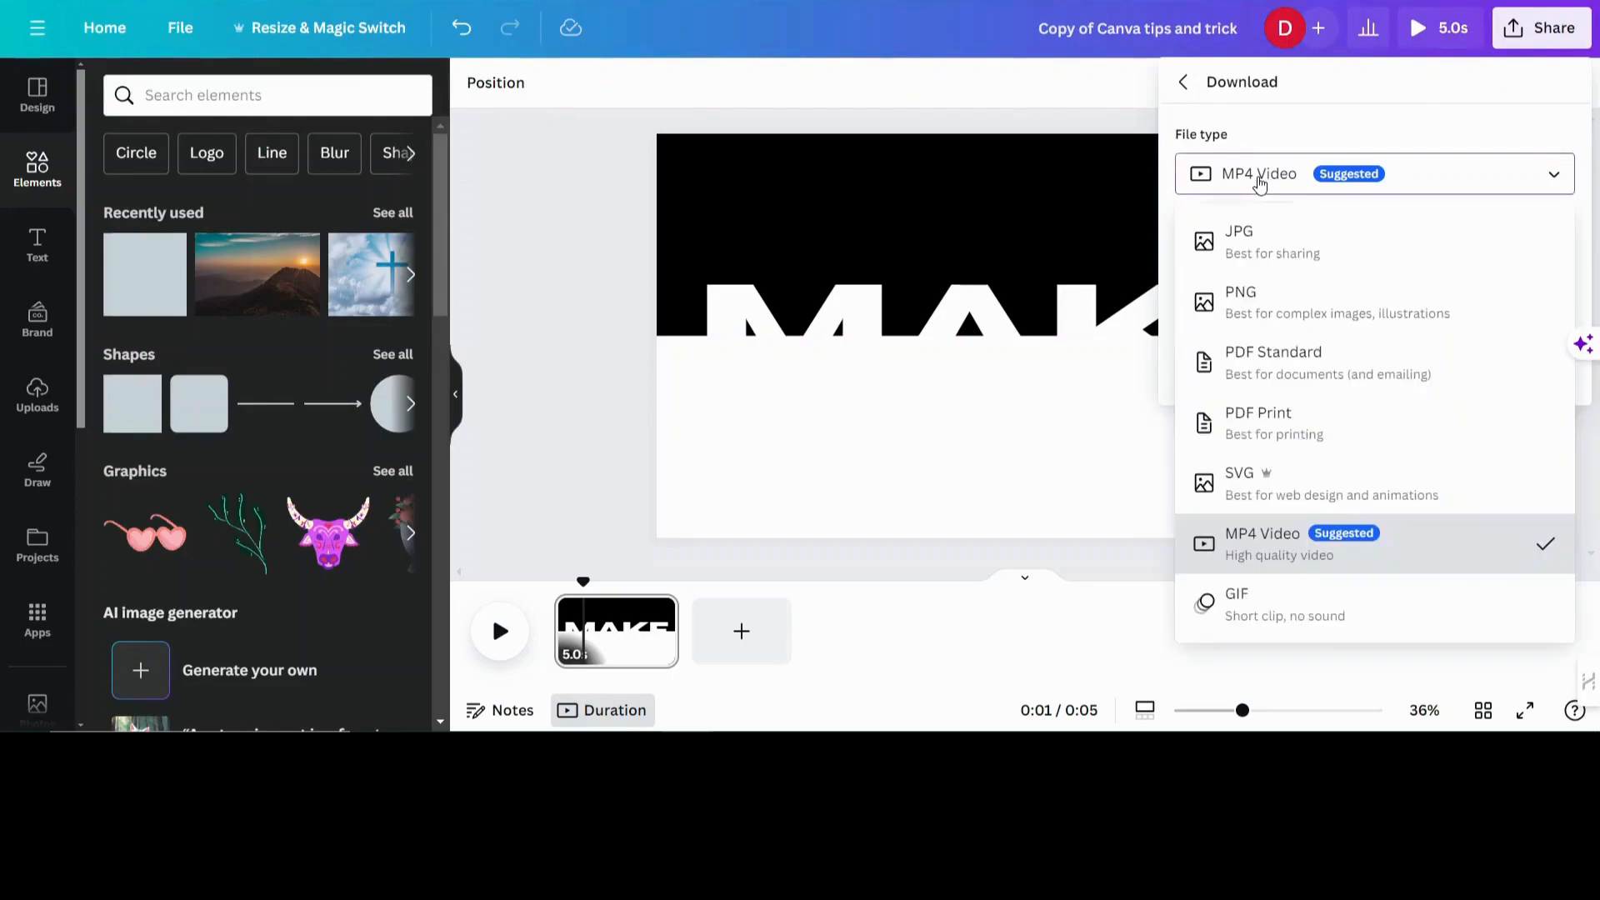
click(1246, 306)
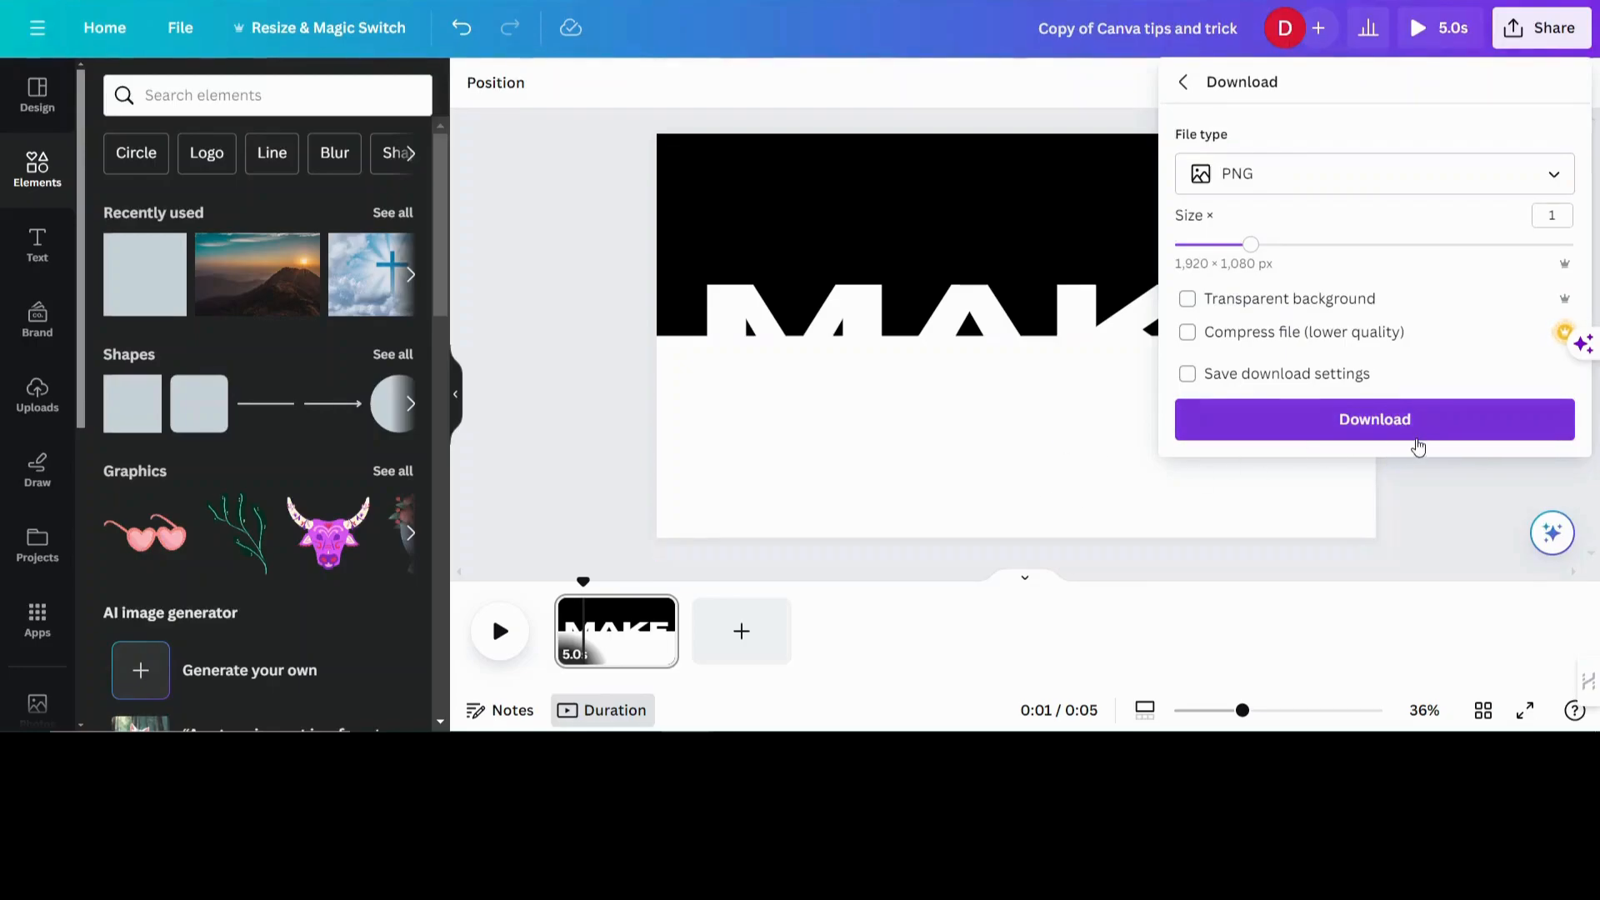
click(1402, 421)
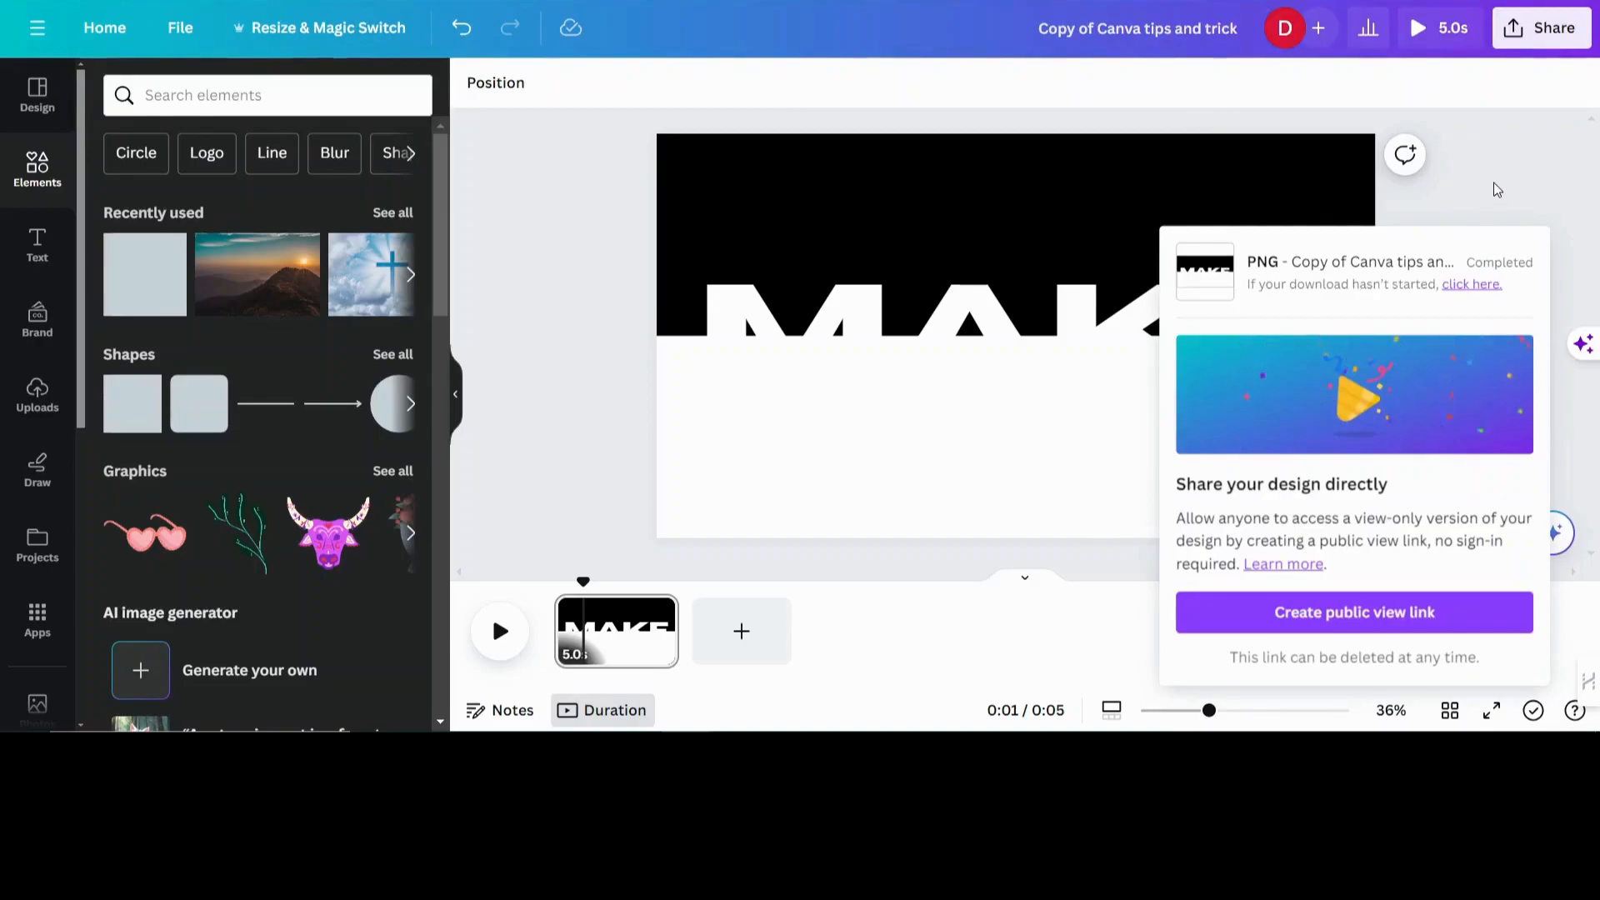
click(587, 312)
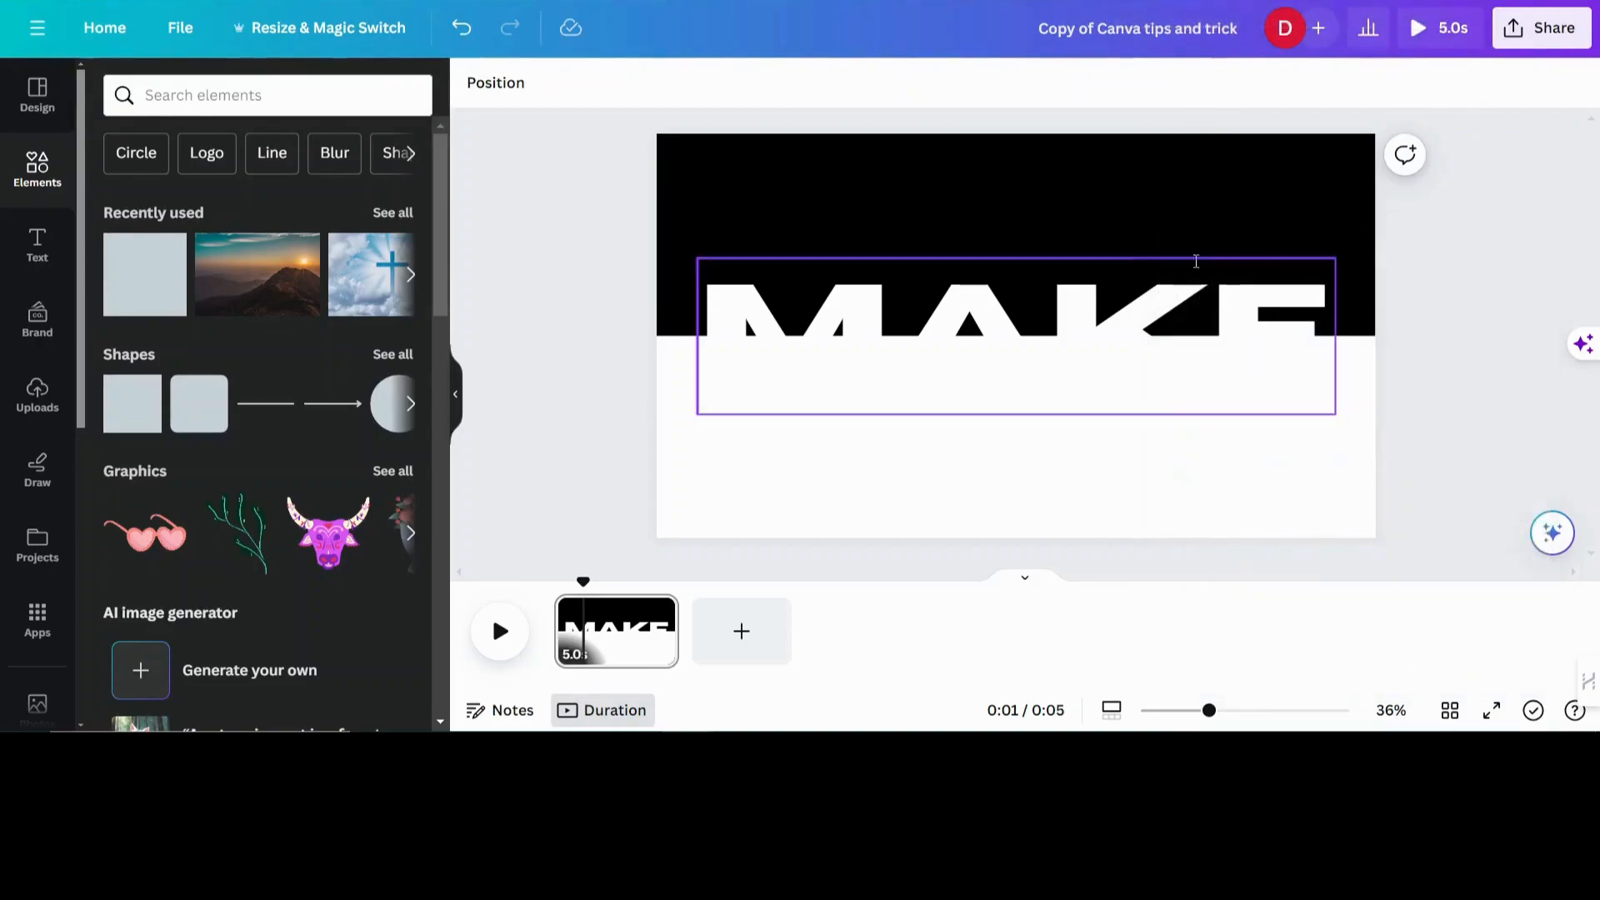
Step: Cover the page's upper half with a copy of the white rectangle and delete the rectangle over the lower half
click(1000, 375)
click(990, 294)
drag(1073, 477, 1100, 291)
click(964, 473)
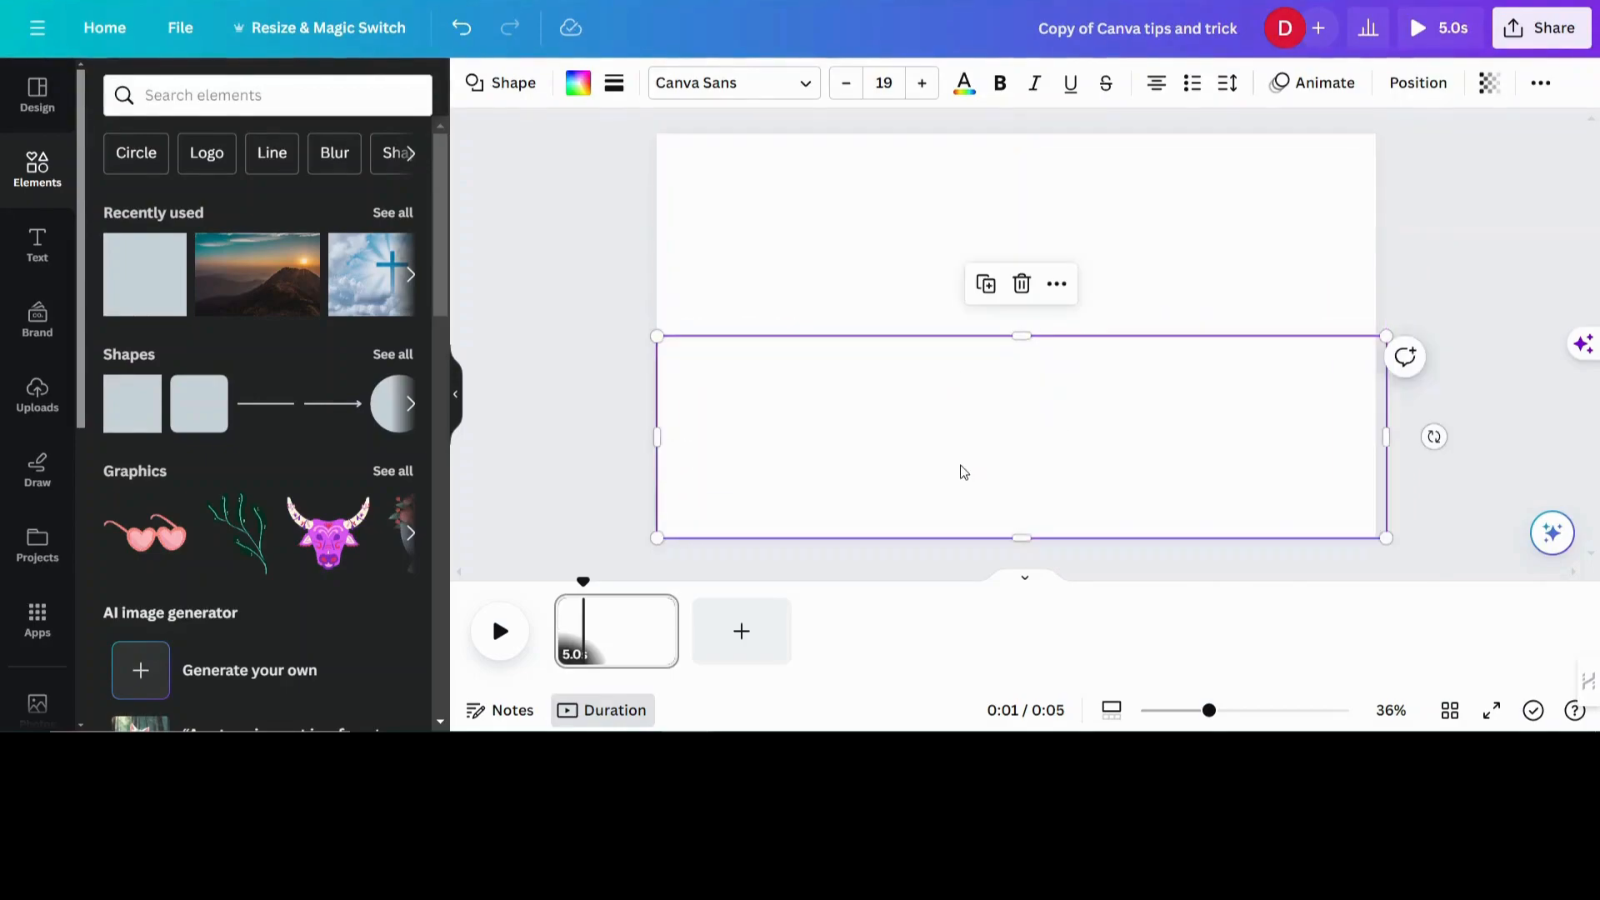
key(Delete)
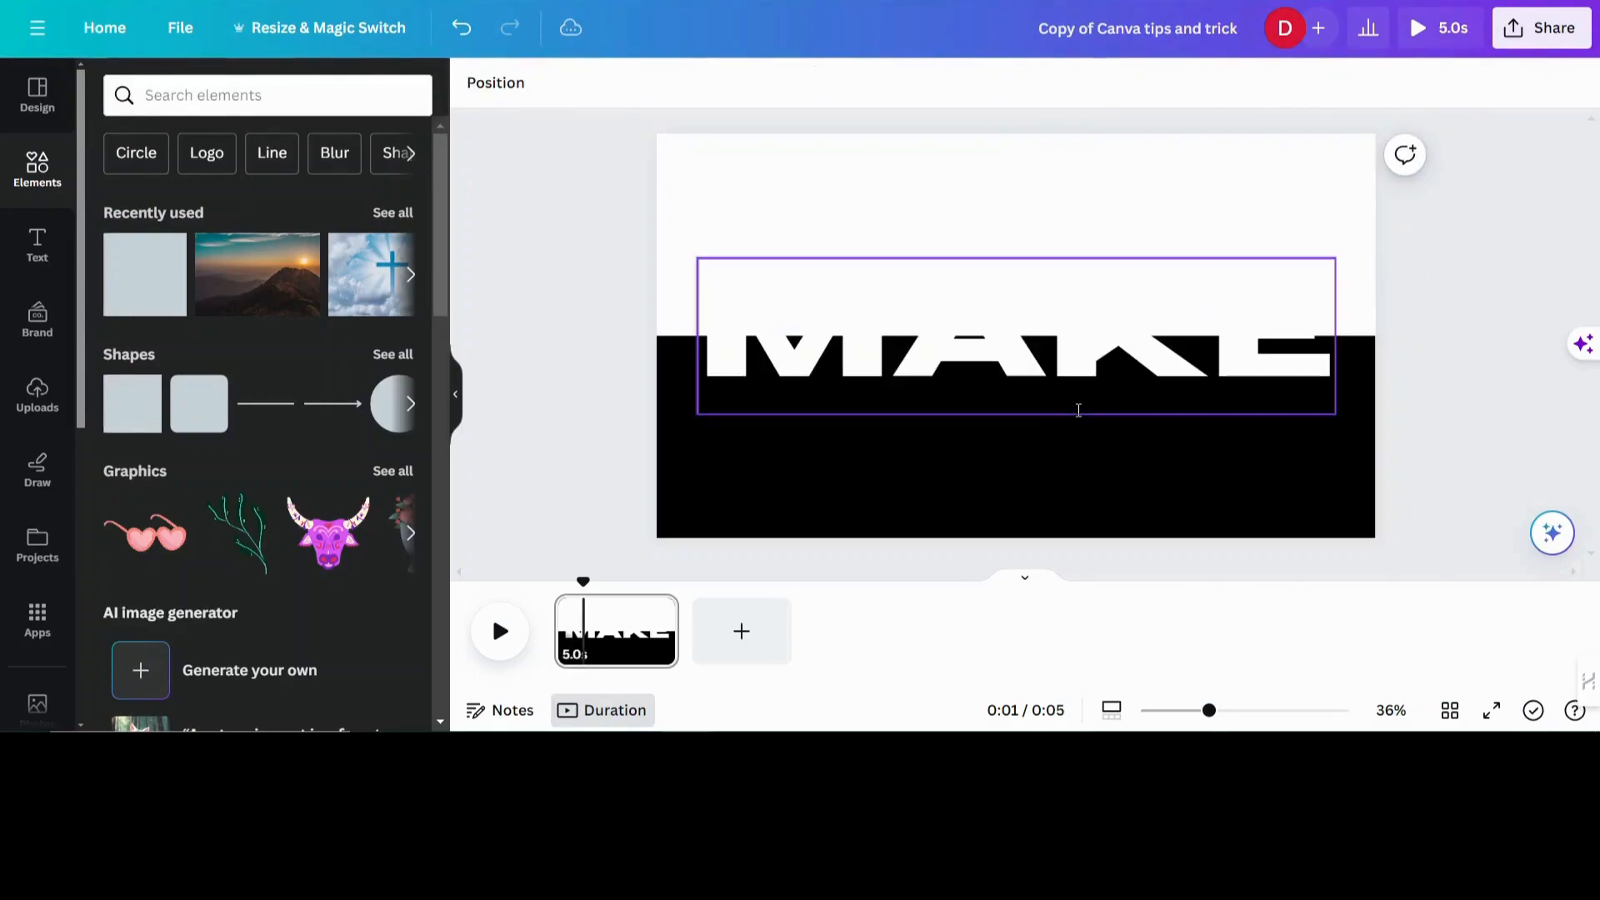
Step: Download the design showing only the lower half of MAKE as a PNG file
click(1535, 37)
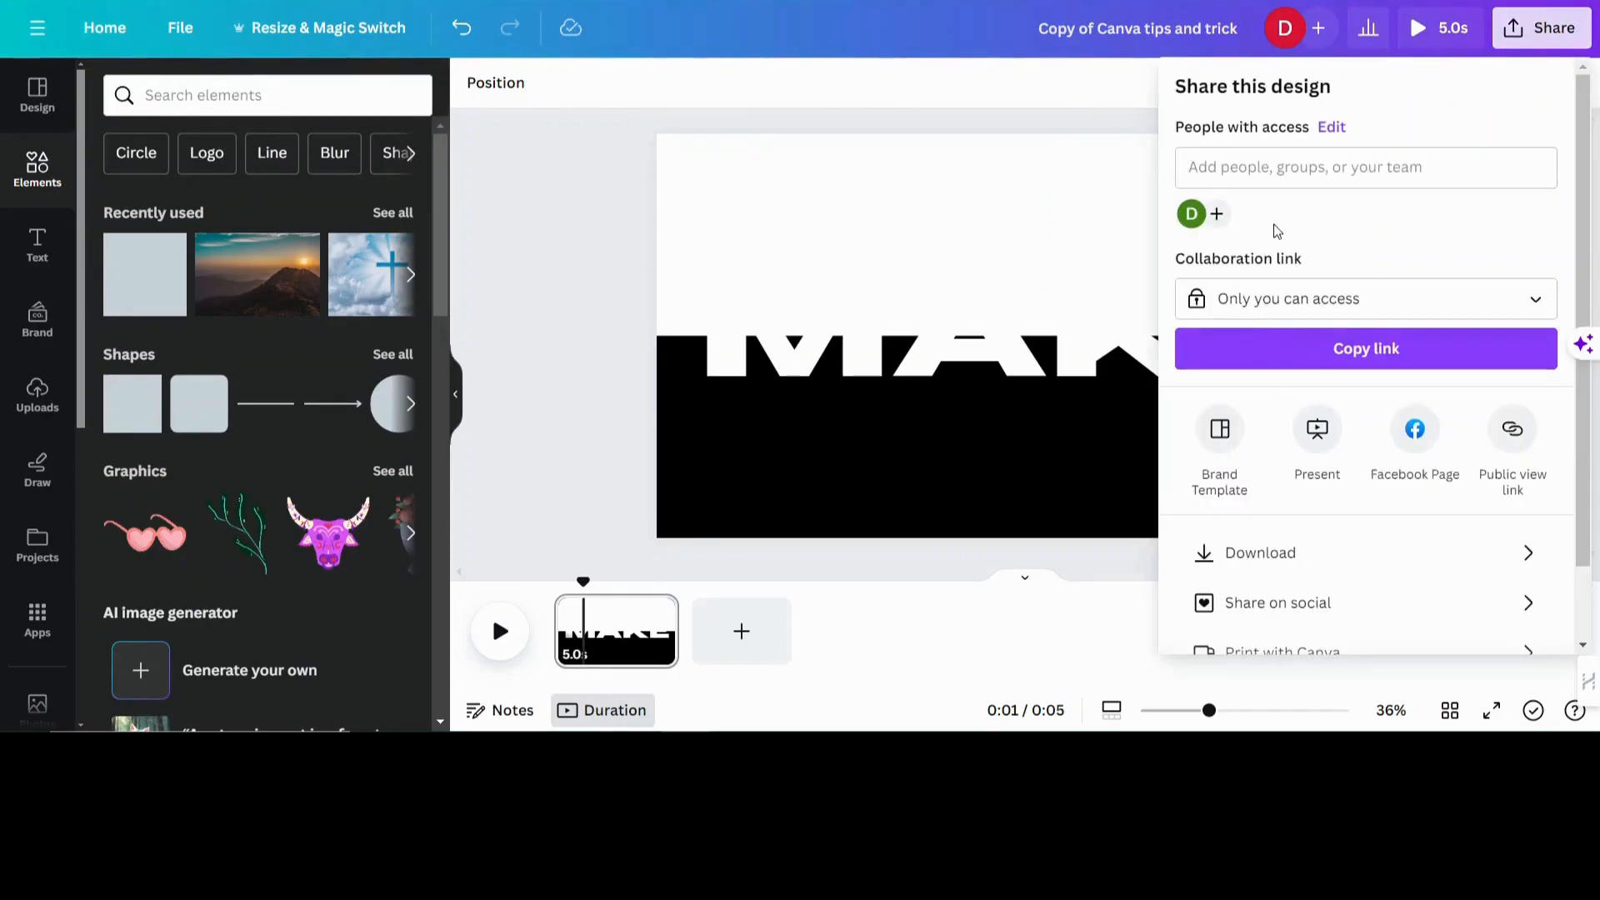
click(1308, 553)
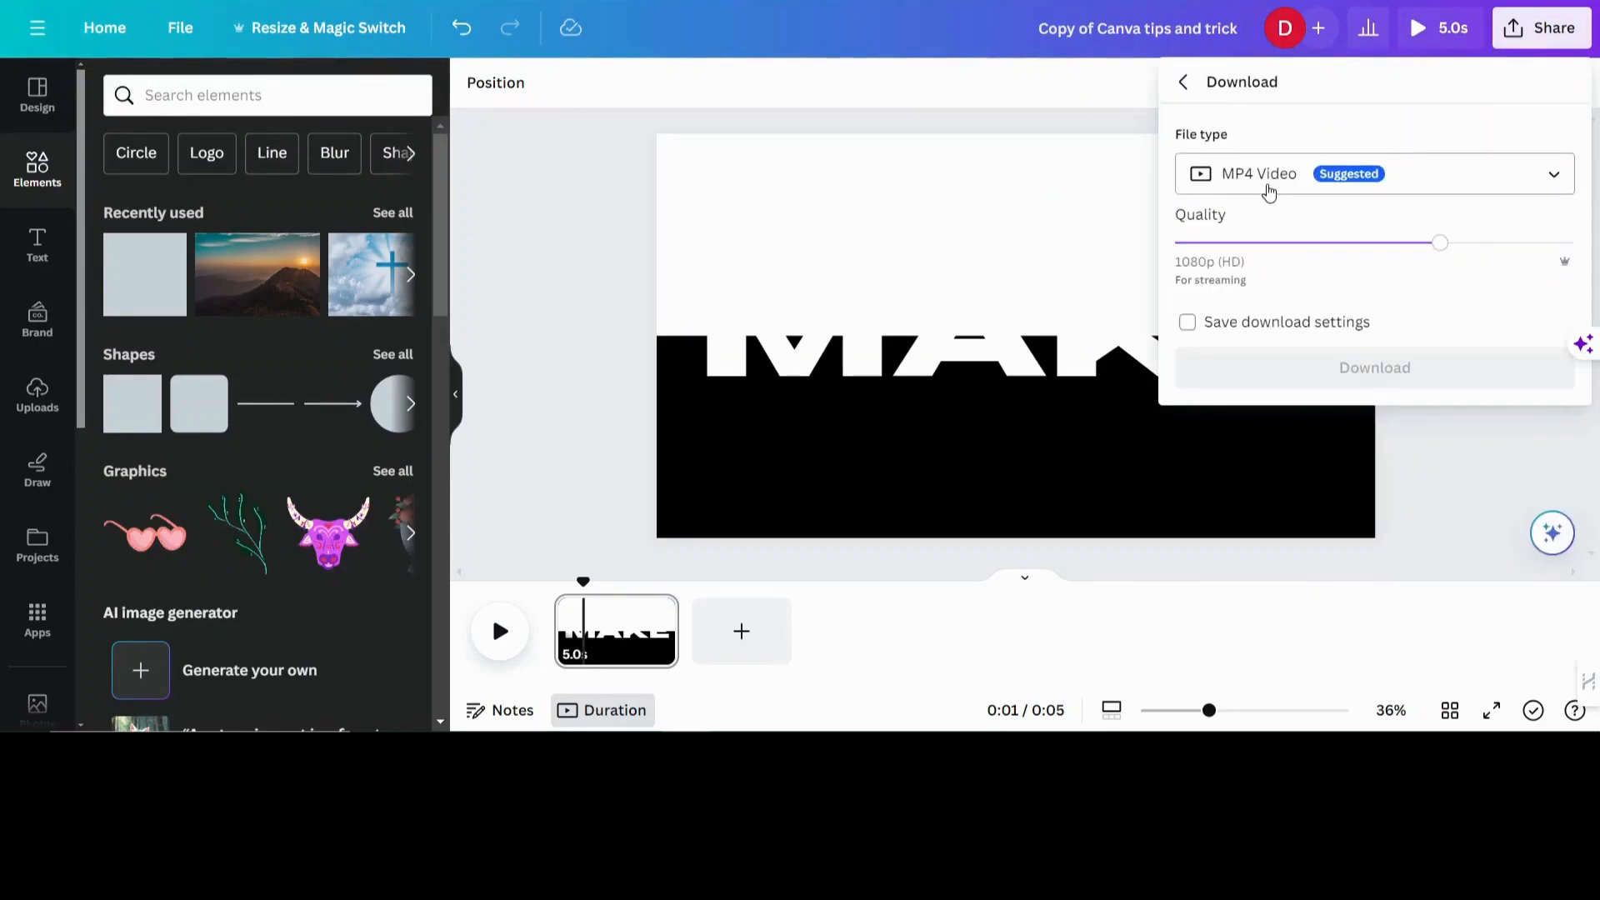
click(1267, 192)
click(1247, 302)
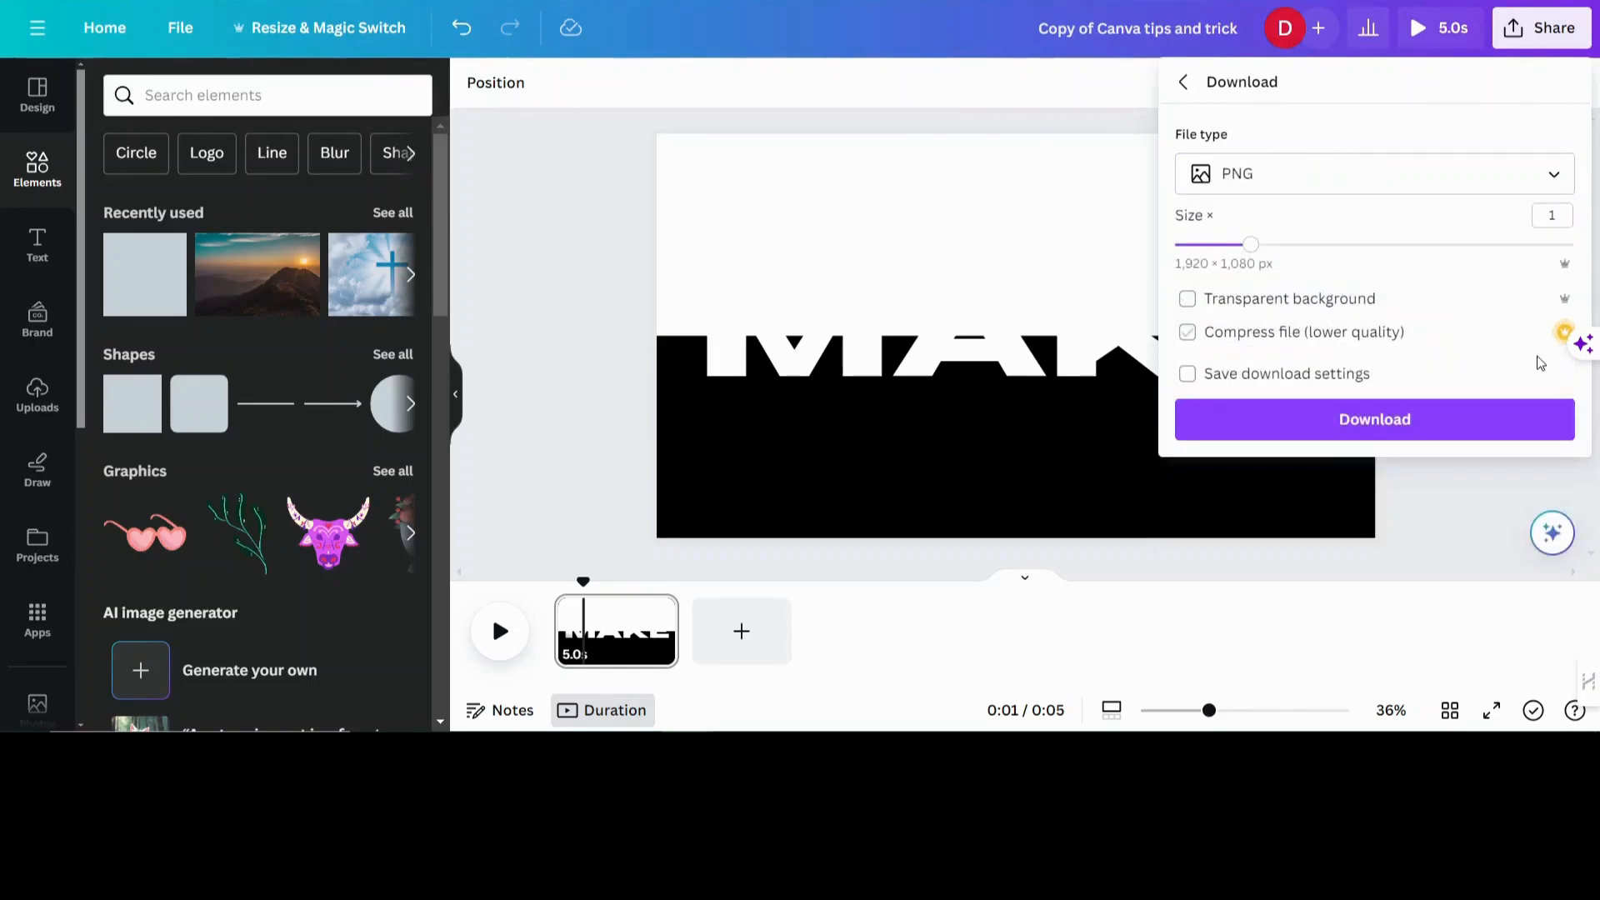
click(1405, 433)
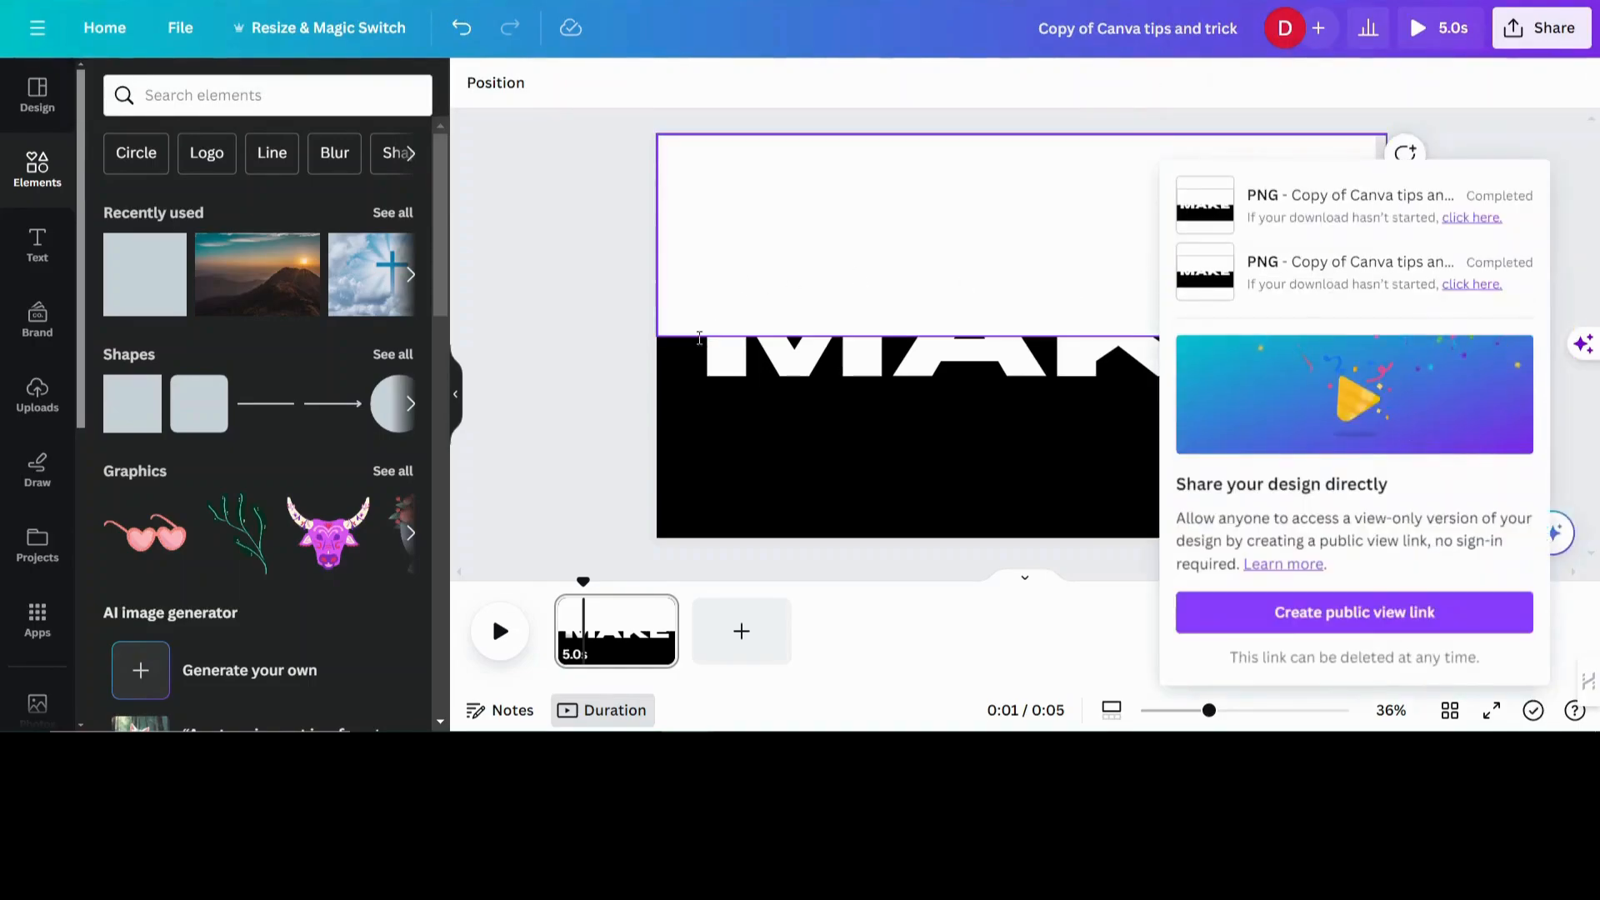
click(582, 430)
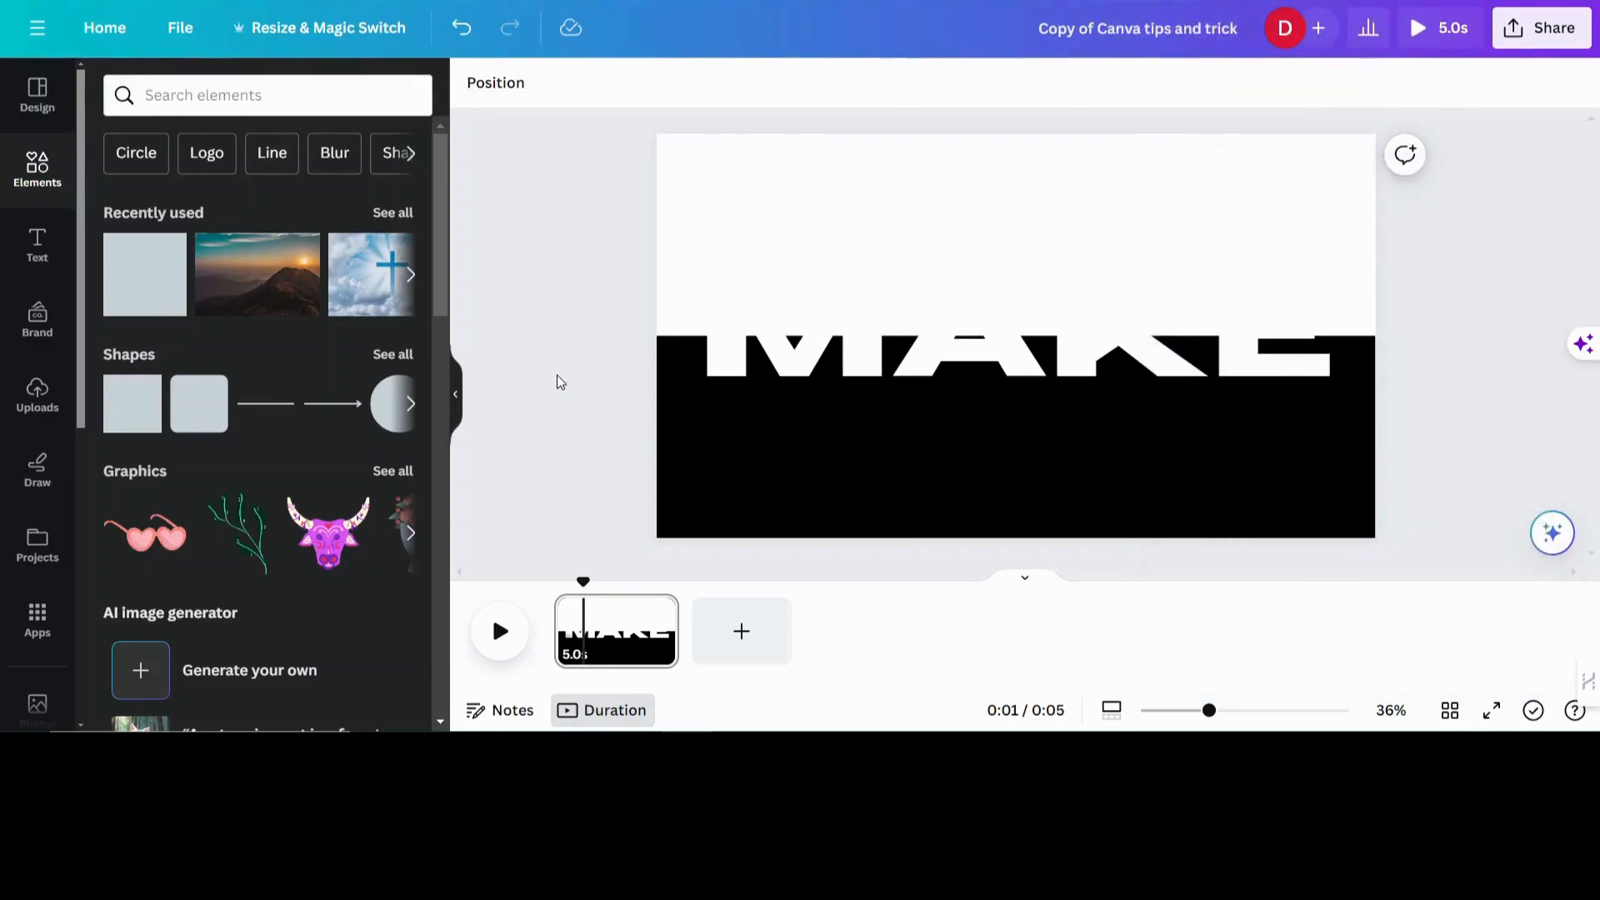
Step: Place the uploaded lower-half MAKE image, enlarge it to fill the page and crop away its white upper half
click(38, 398)
drag(925, 400, 825, 456)
drag(1191, 246, 1376, 133)
drag(1015, 133, 1017, 332)
Step: Add the uploaded upper-half MAKE image, enlarge it to fill the page and crop away its white lower half
click(138, 337)
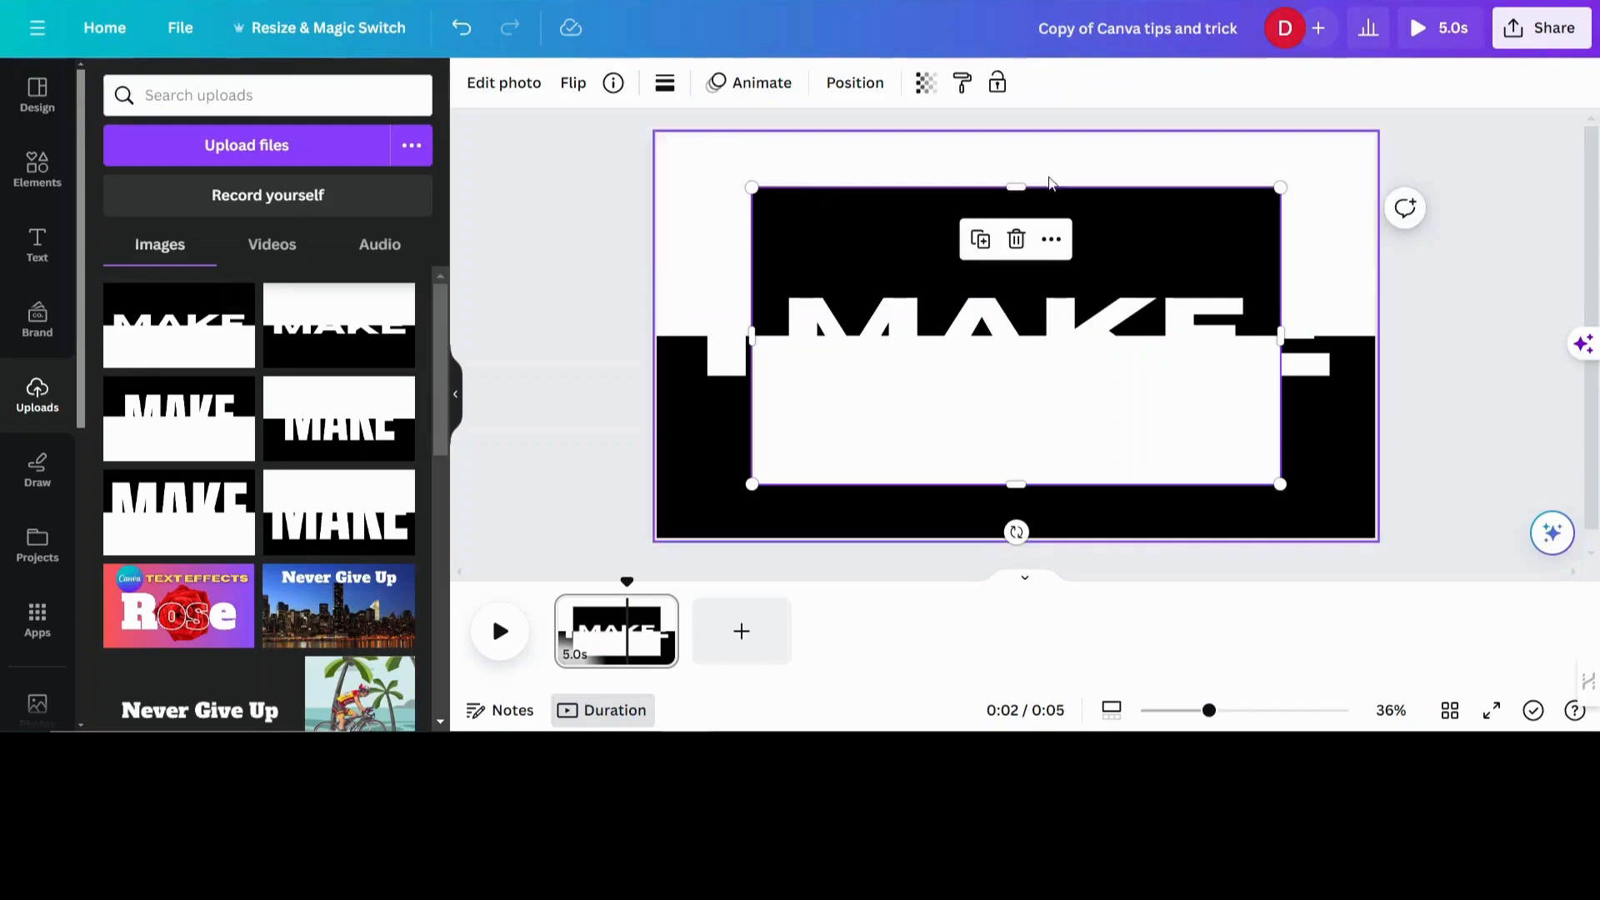
drag(875, 247, 803, 181)
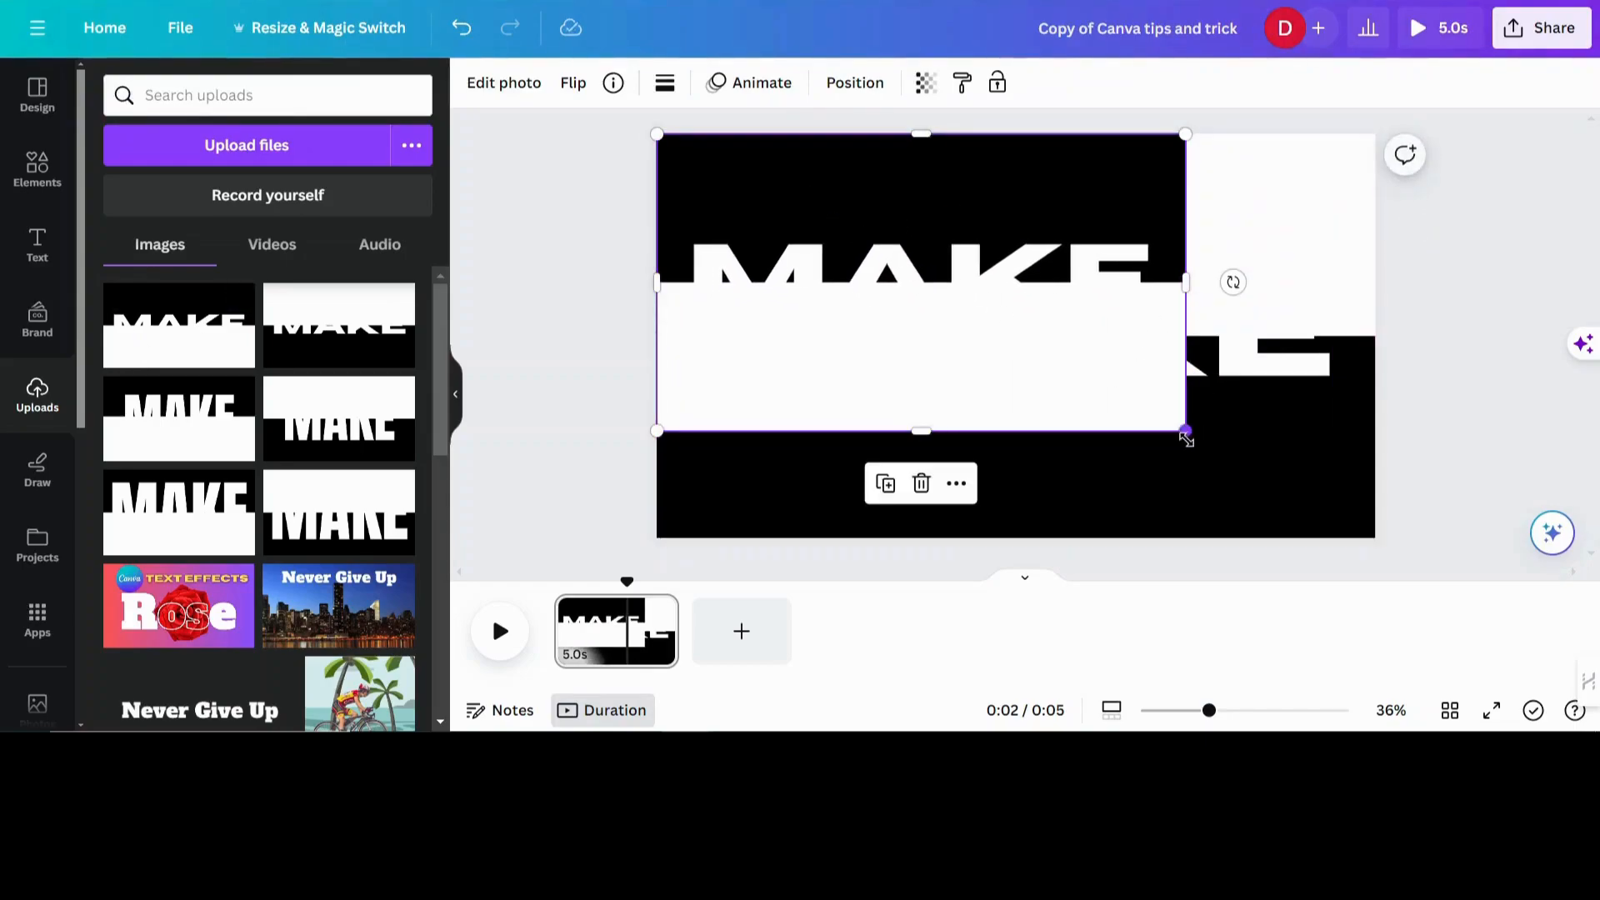
drag(1183, 432, 1375, 525)
drag(1016, 539, 1003, 337)
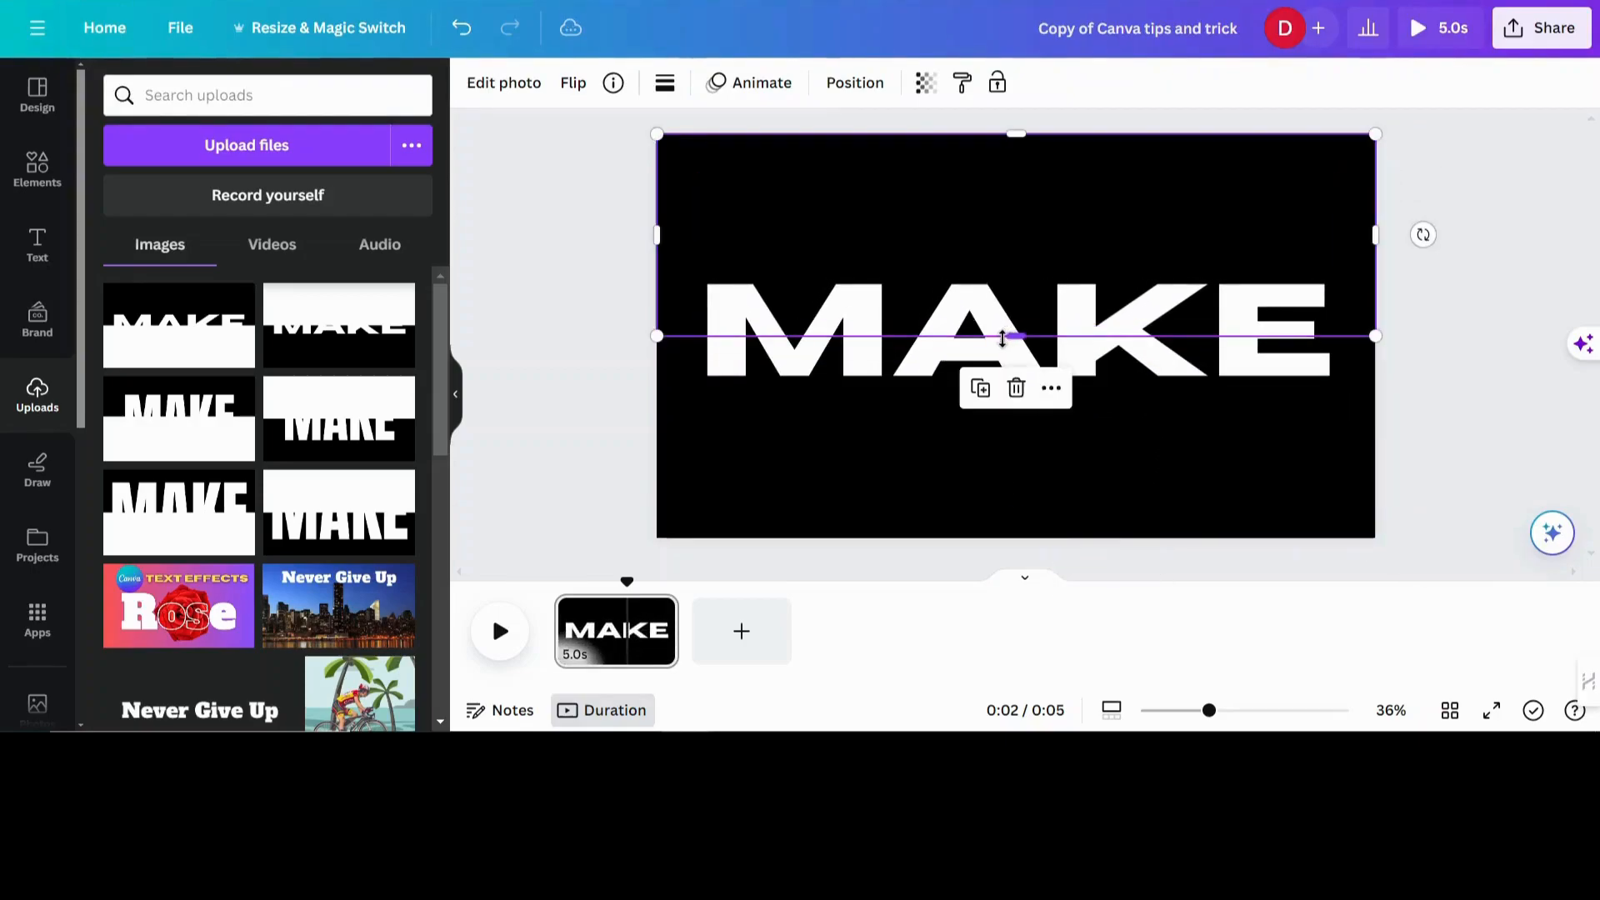
click(1447, 322)
Step: Duplicate the page with the two joined MAKE images
mouse_move(625, 641)
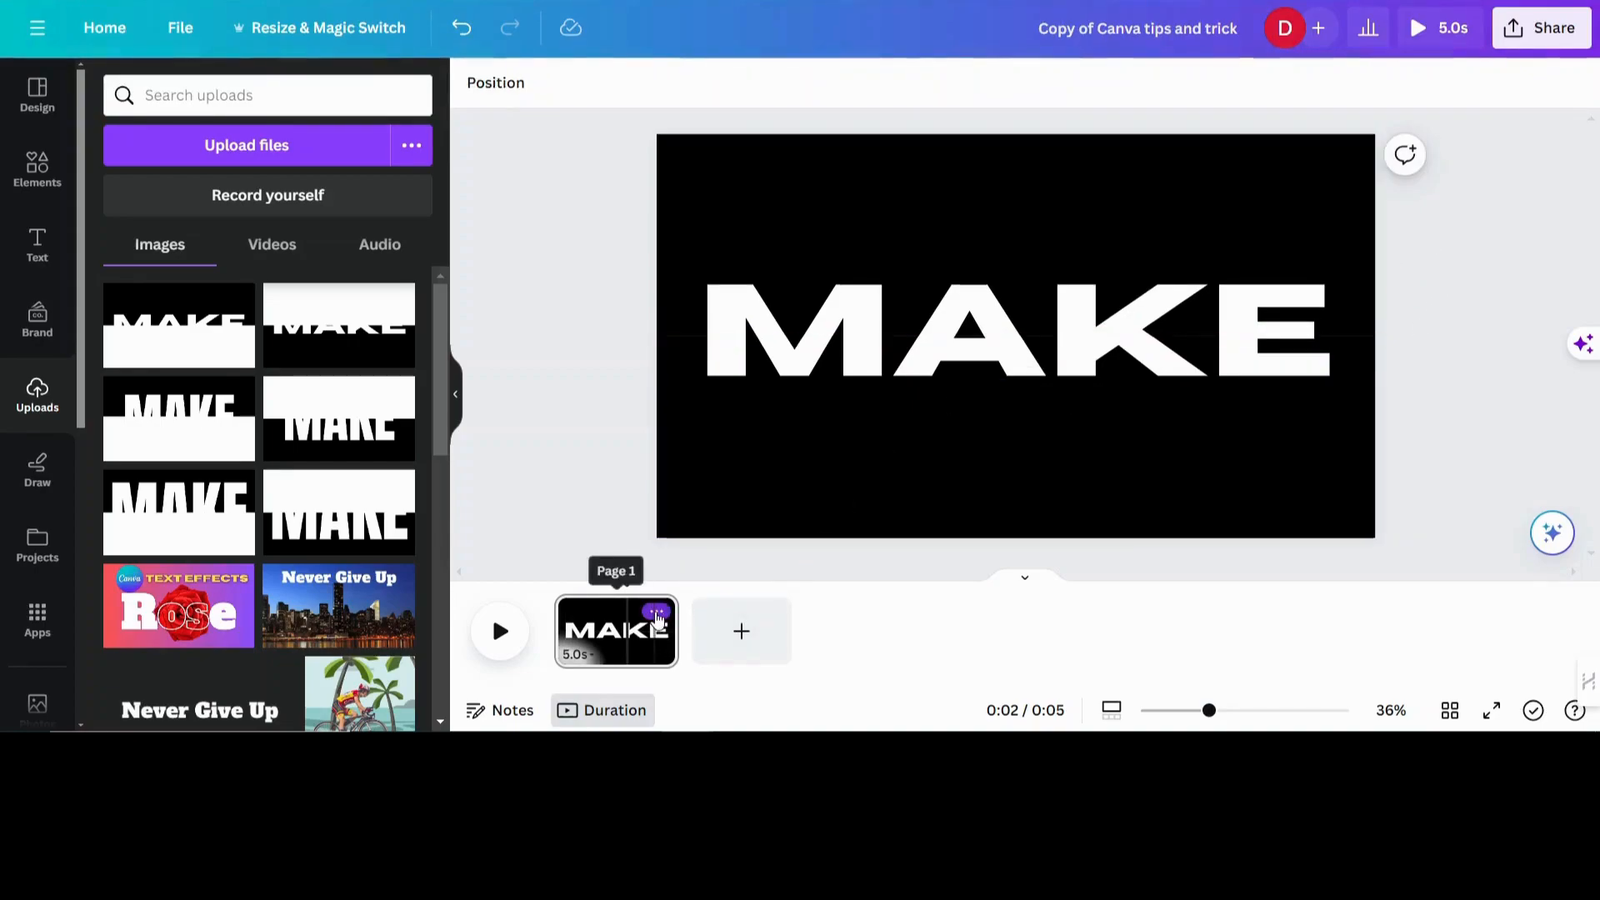
click(657, 613)
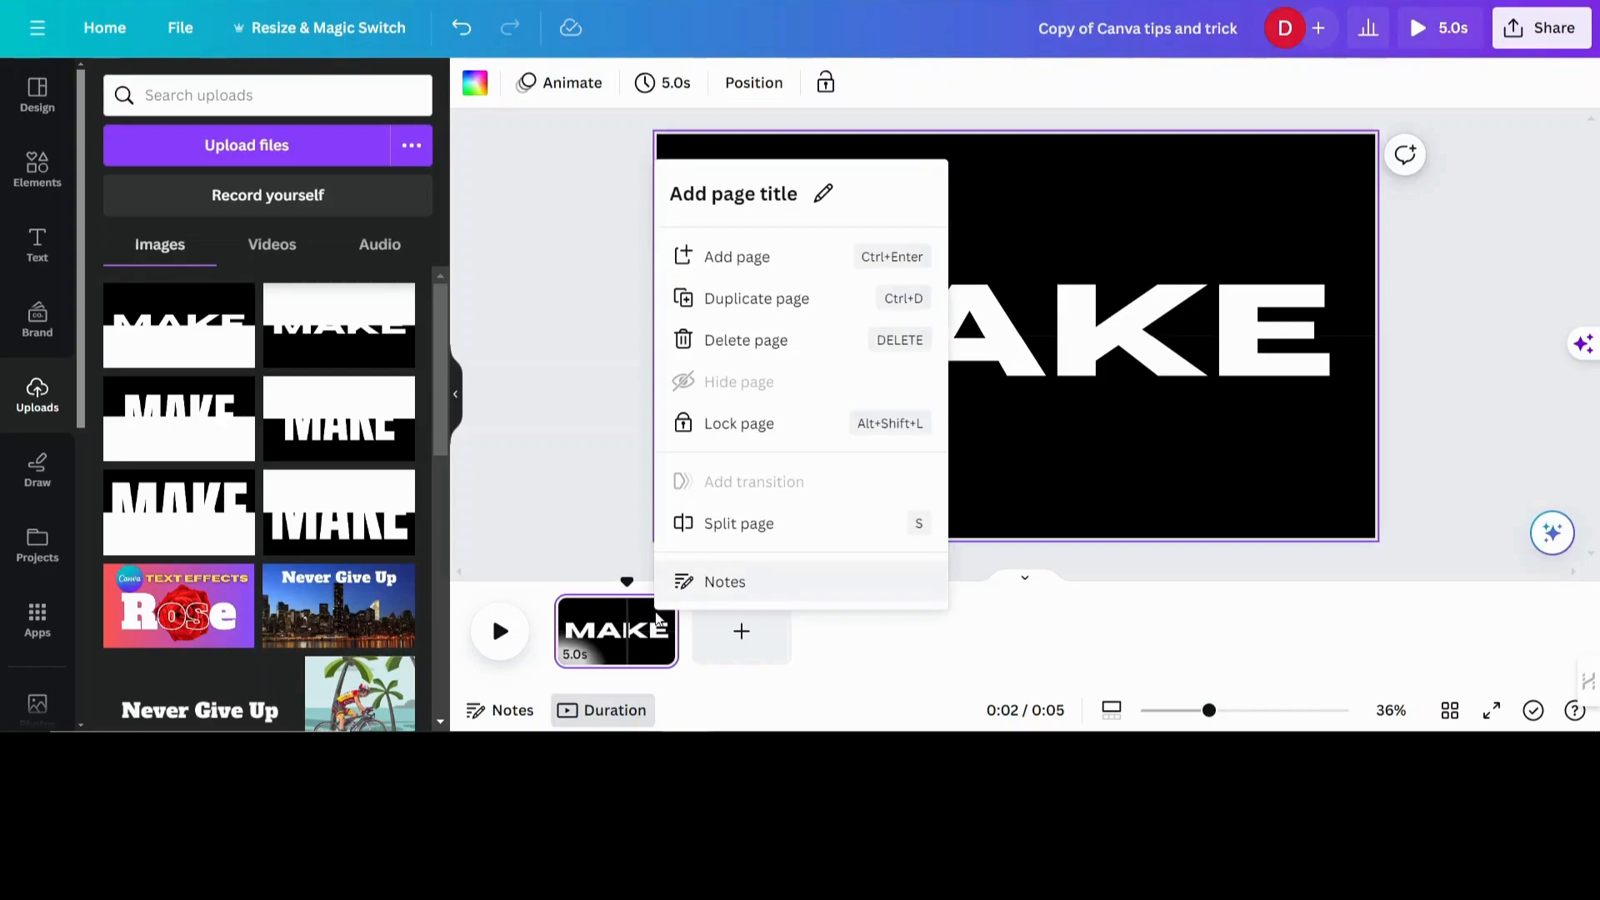
click(721, 300)
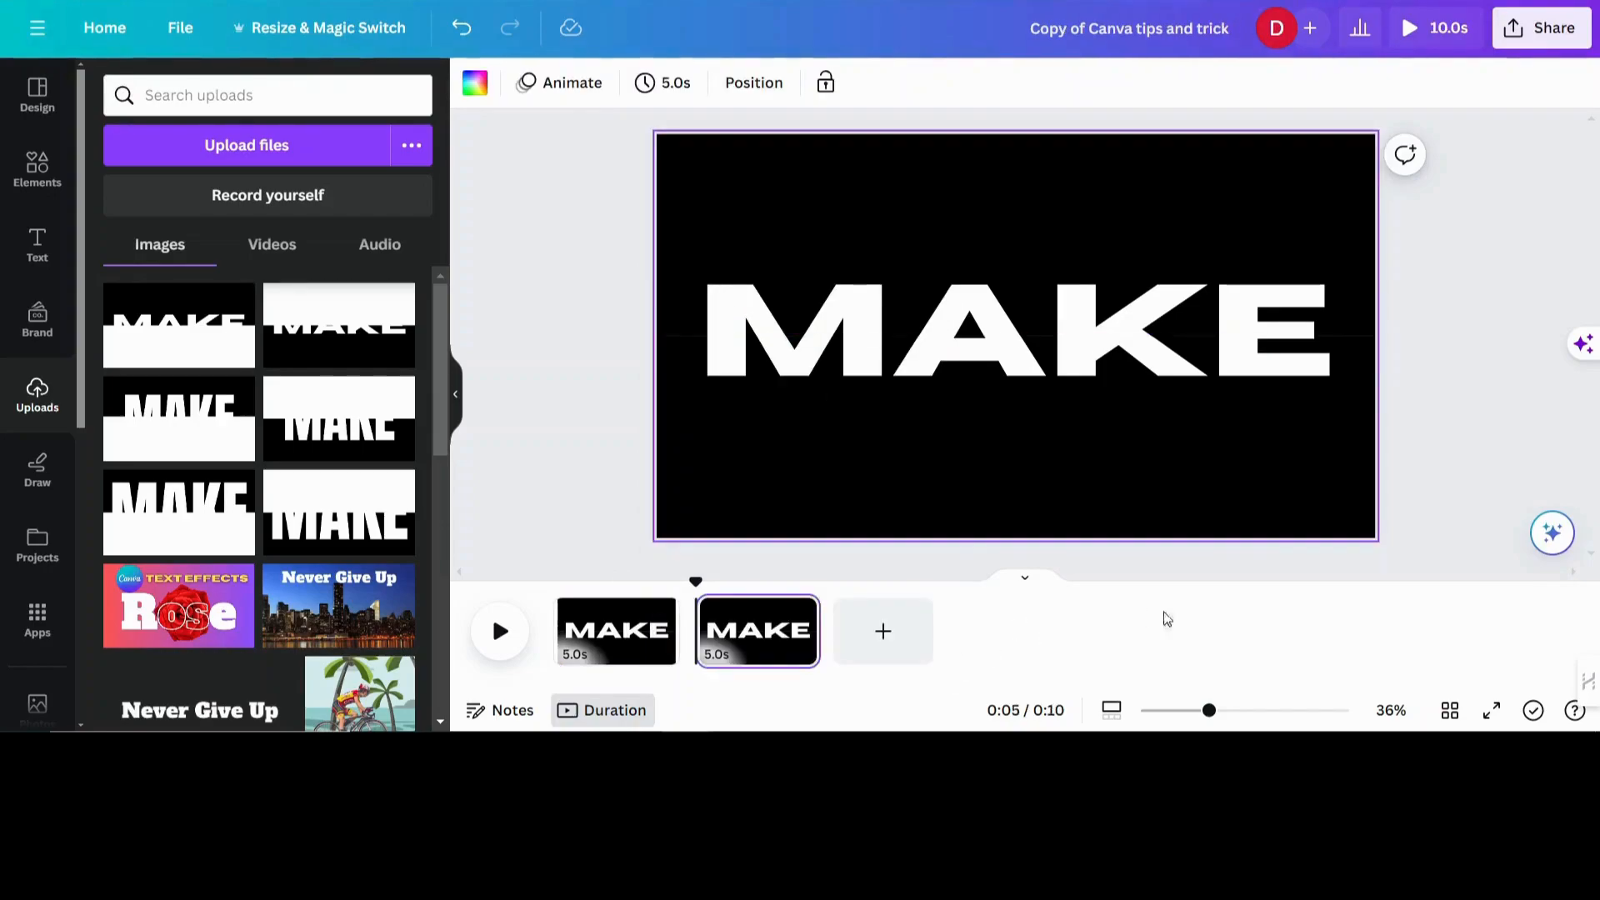
Step: On the second page, move the upper image up and the lower image down to open a gap through MAKE
click(733, 642)
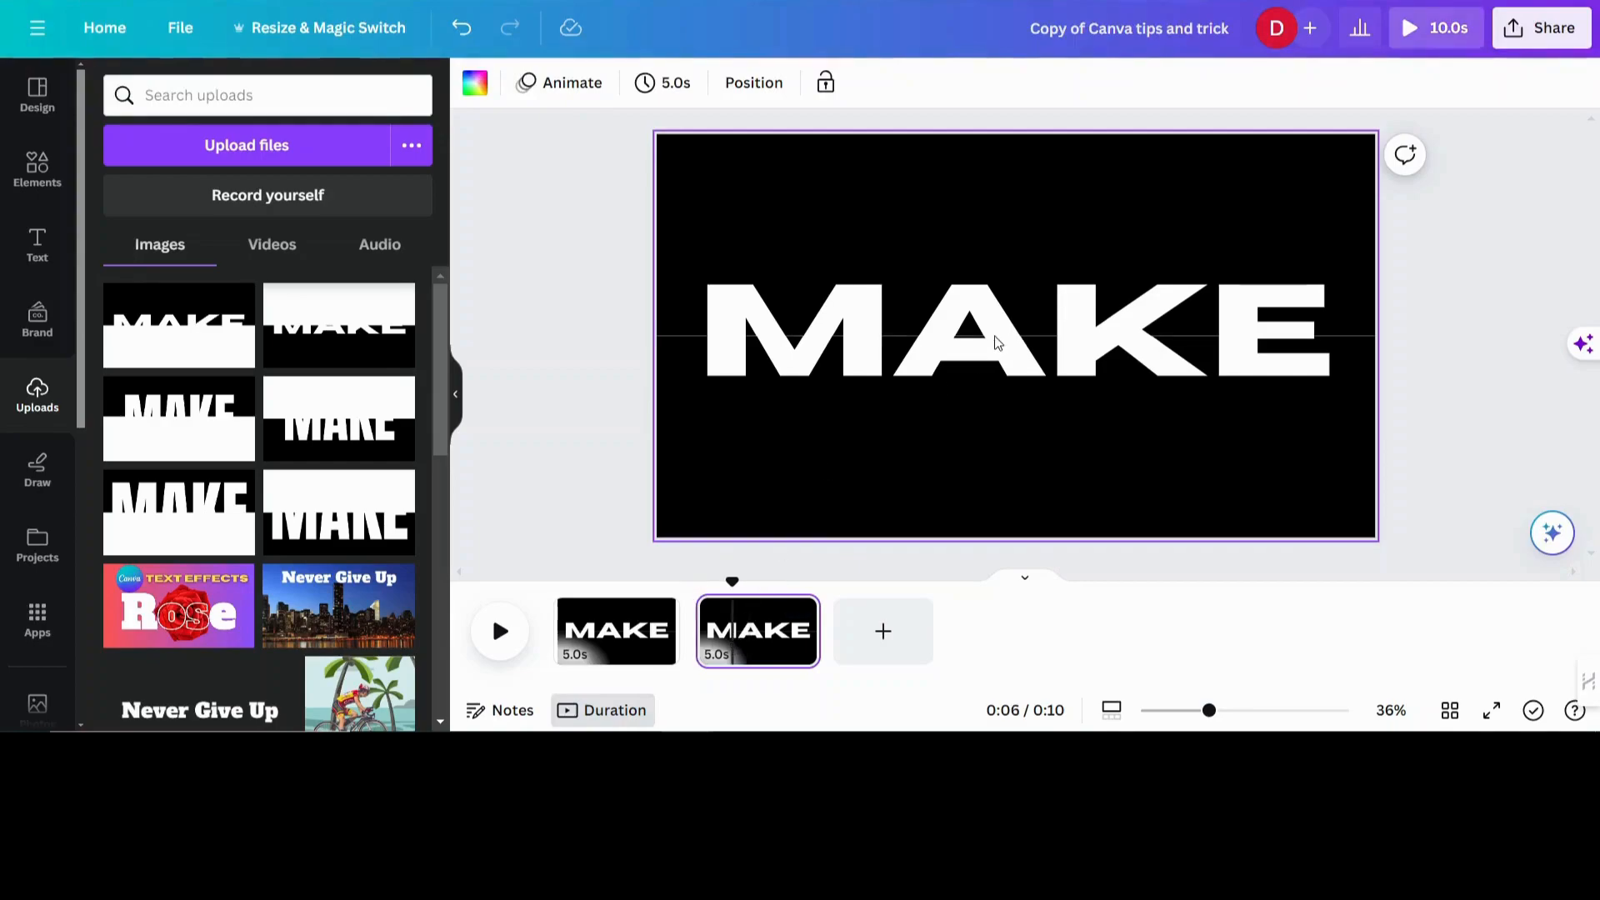
click(996, 259)
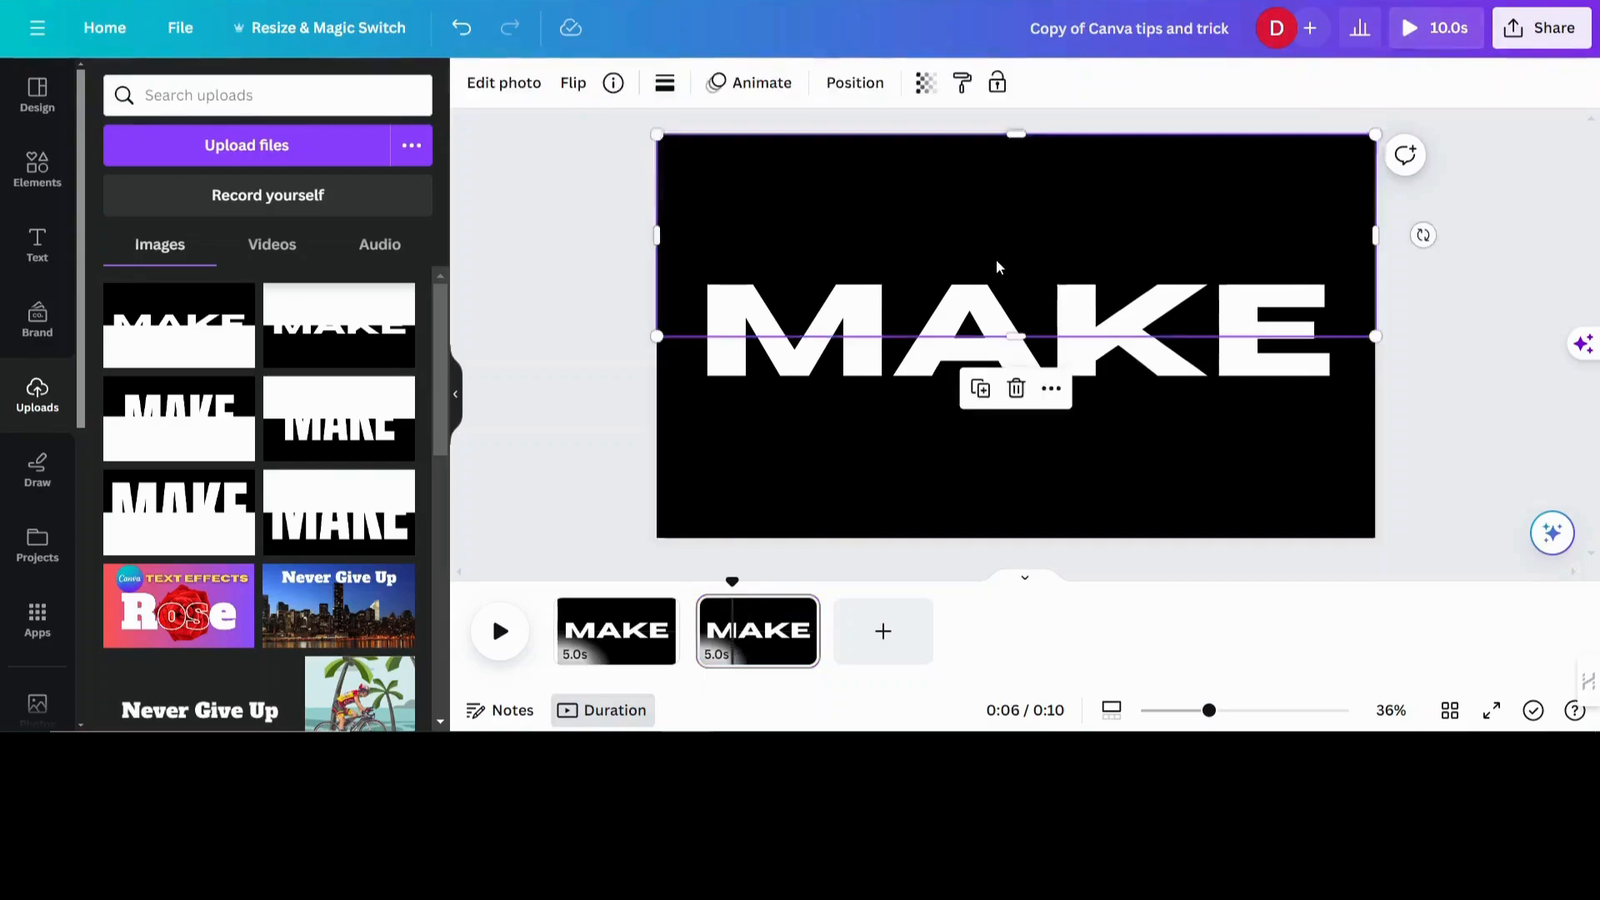
drag(1093, 286, 1086, 237)
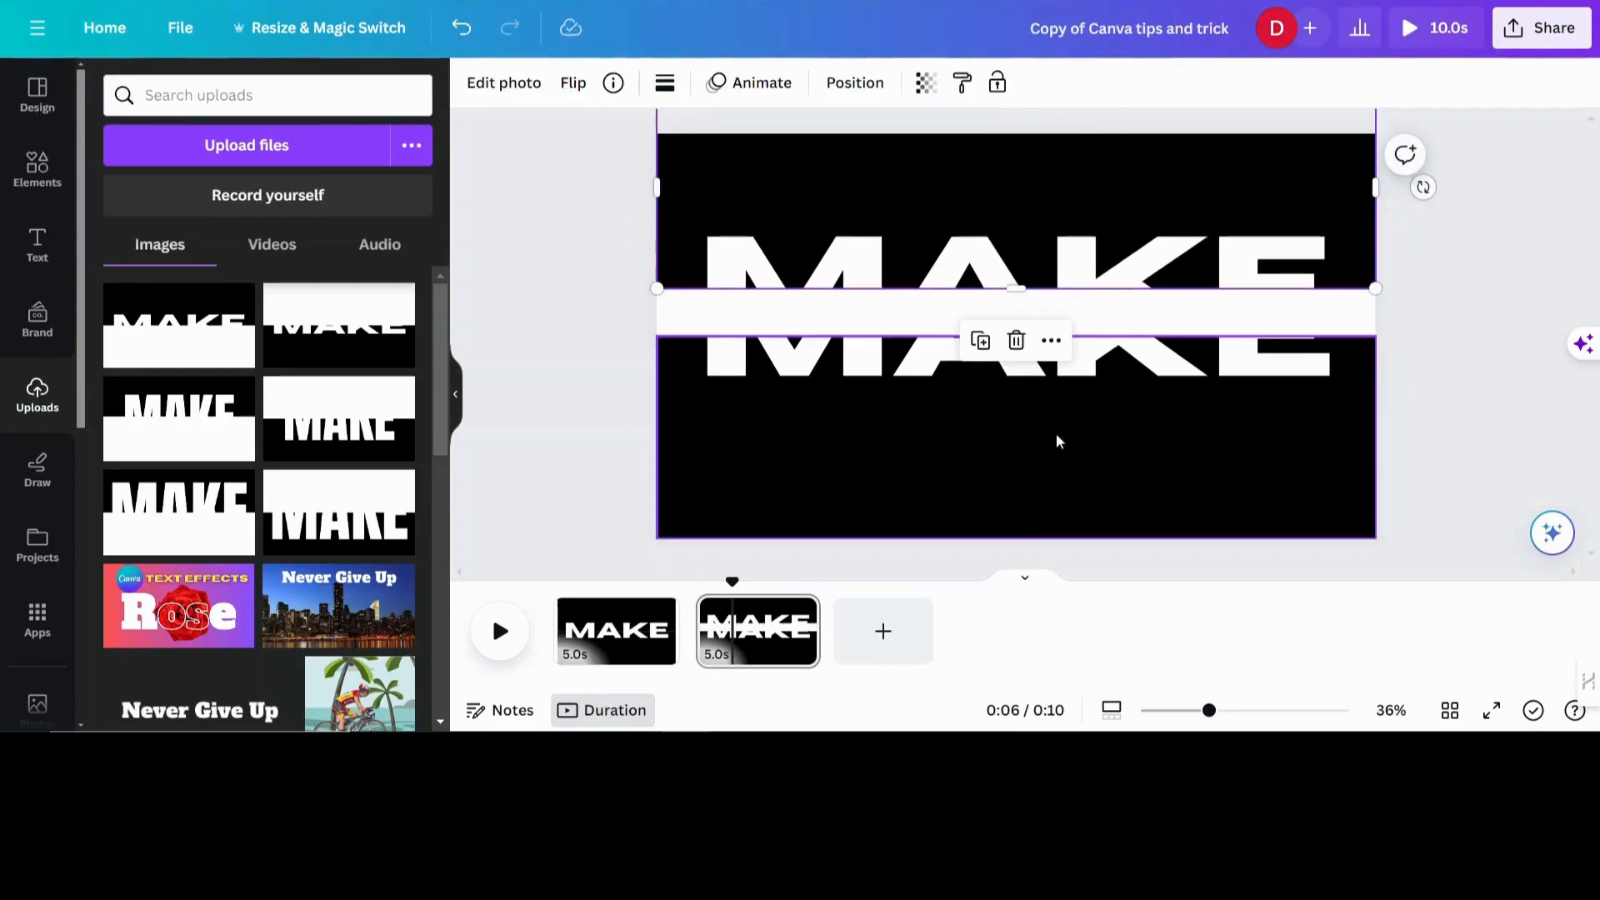
drag(1072, 472, 1074, 508)
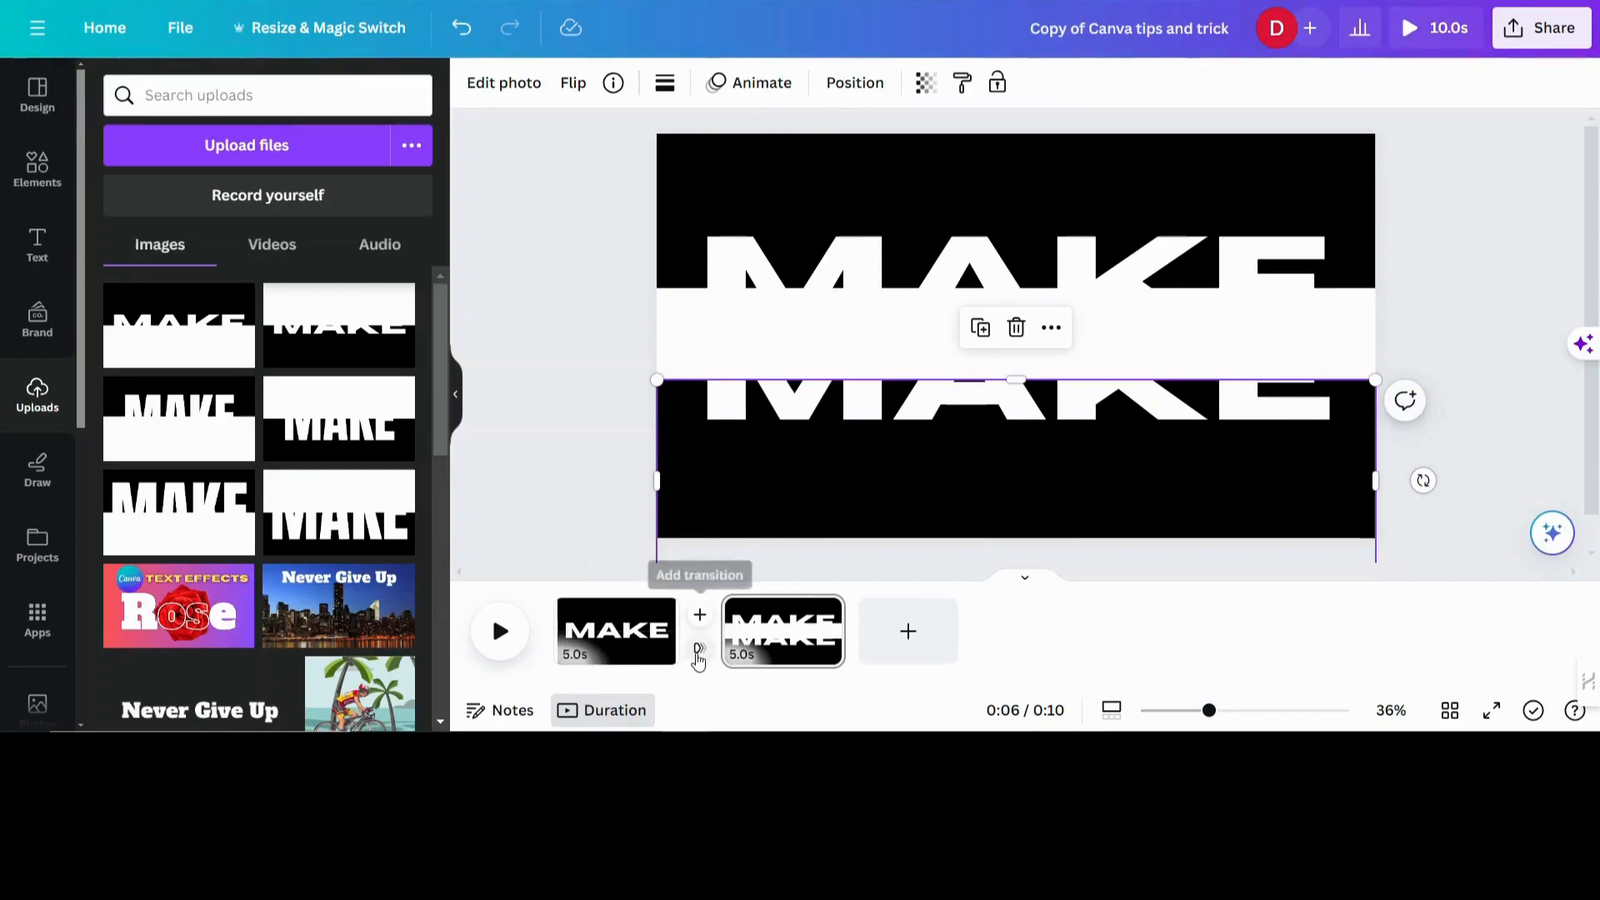
Step: Add a Match & Move transition between the first and second pages
click(698, 651)
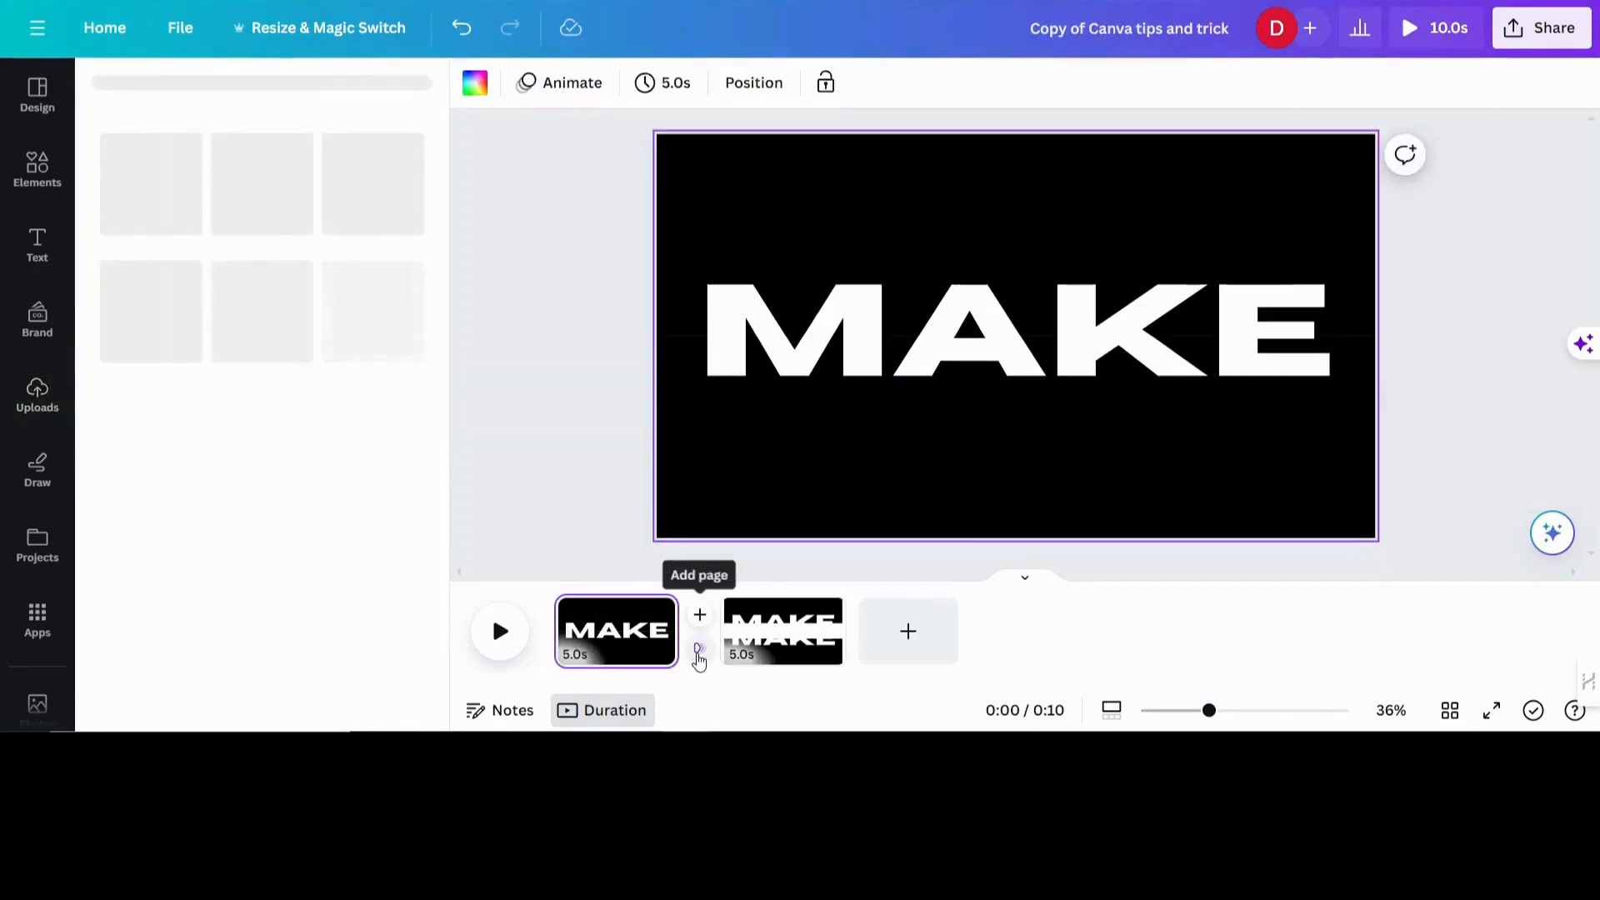
click(145, 448)
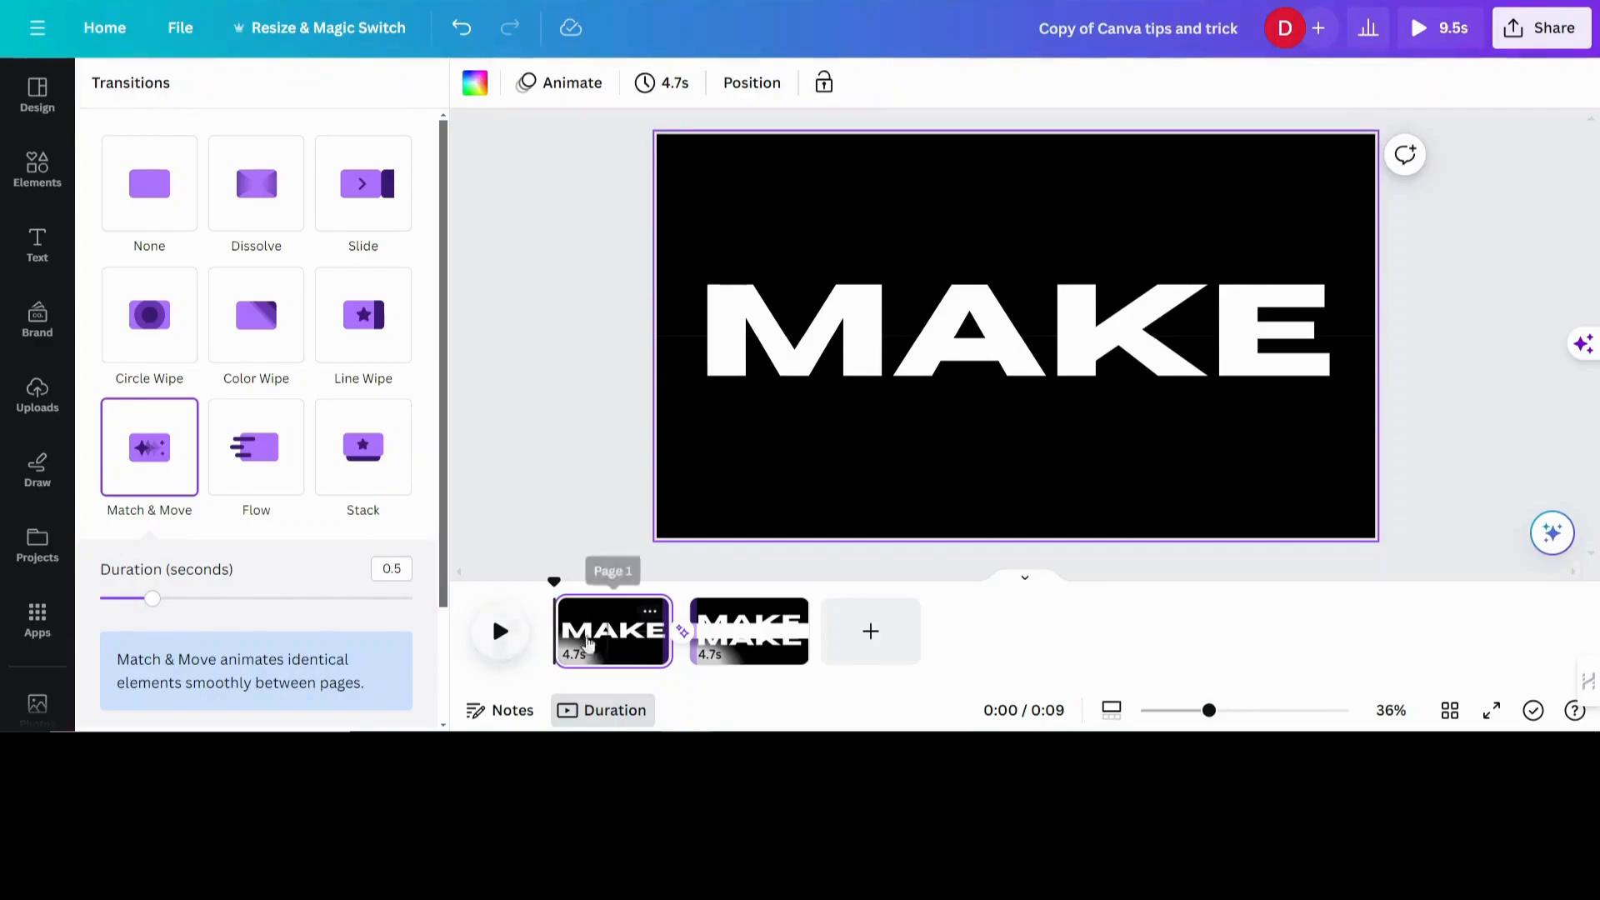
Step: Add a subheading reading IT HAPPEN in the white gap on the second page and set its font to Horizon
click(848, 364)
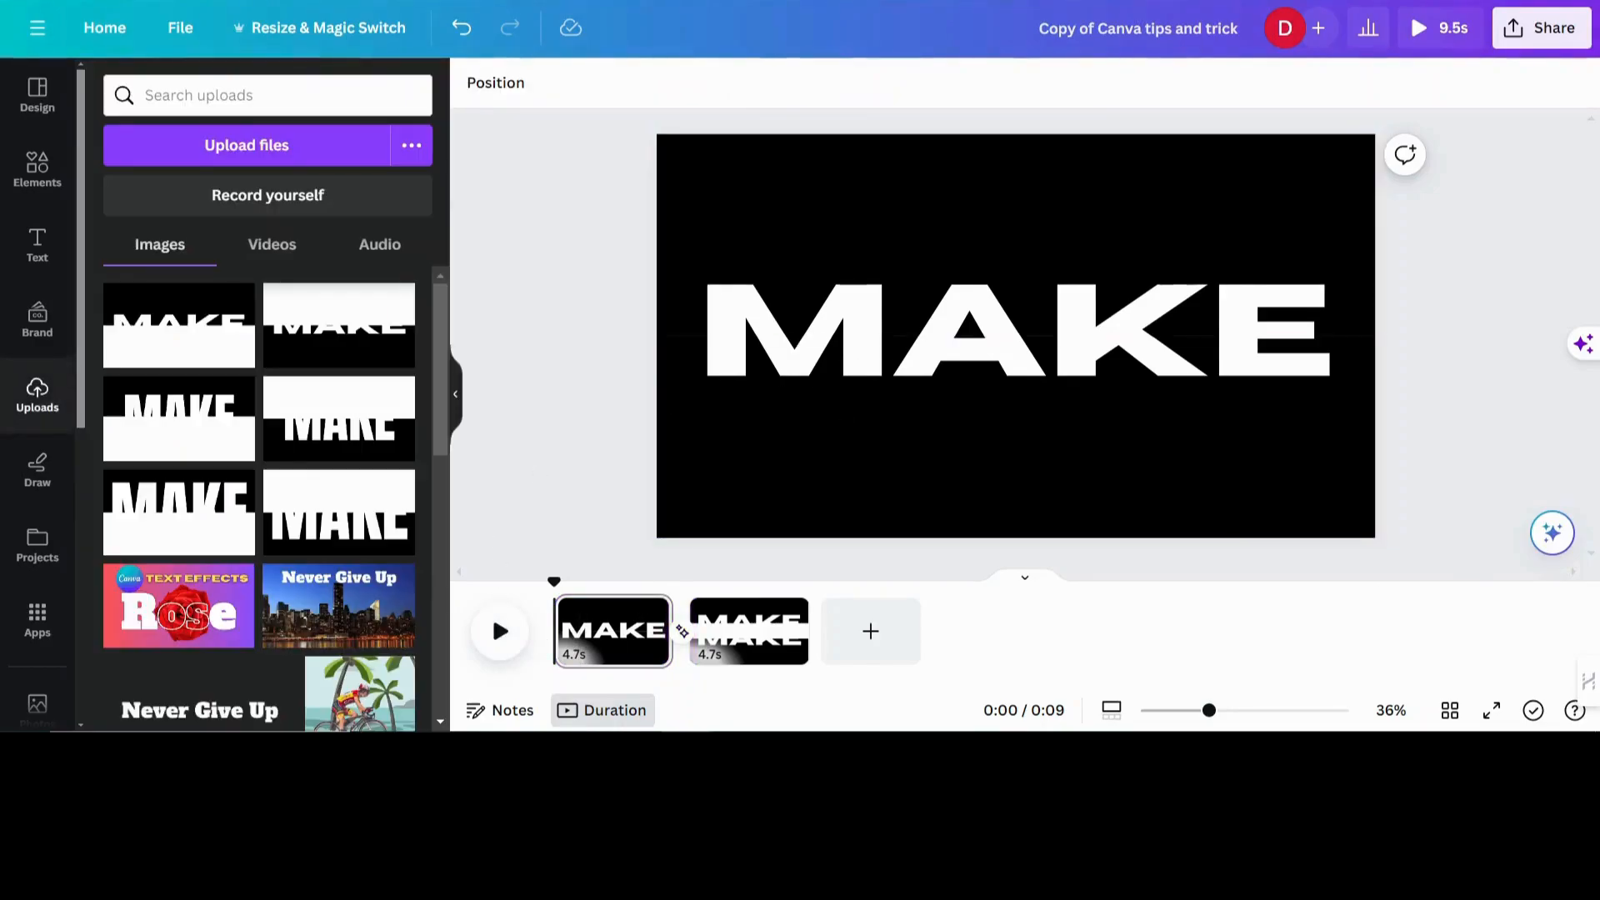
click(761, 650)
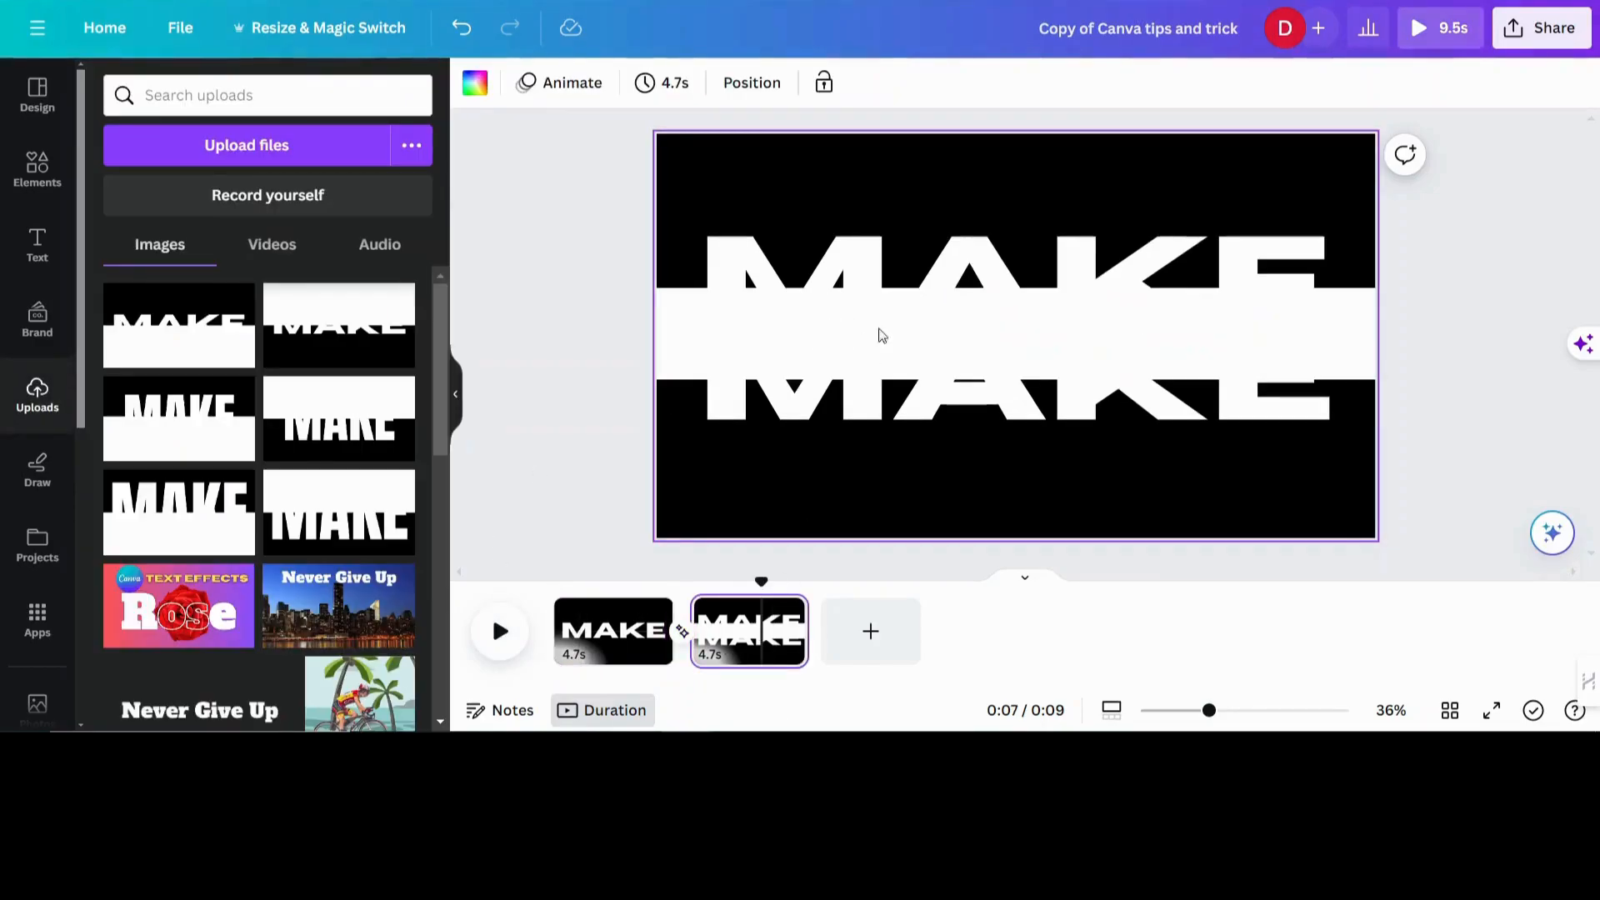
click(48, 250)
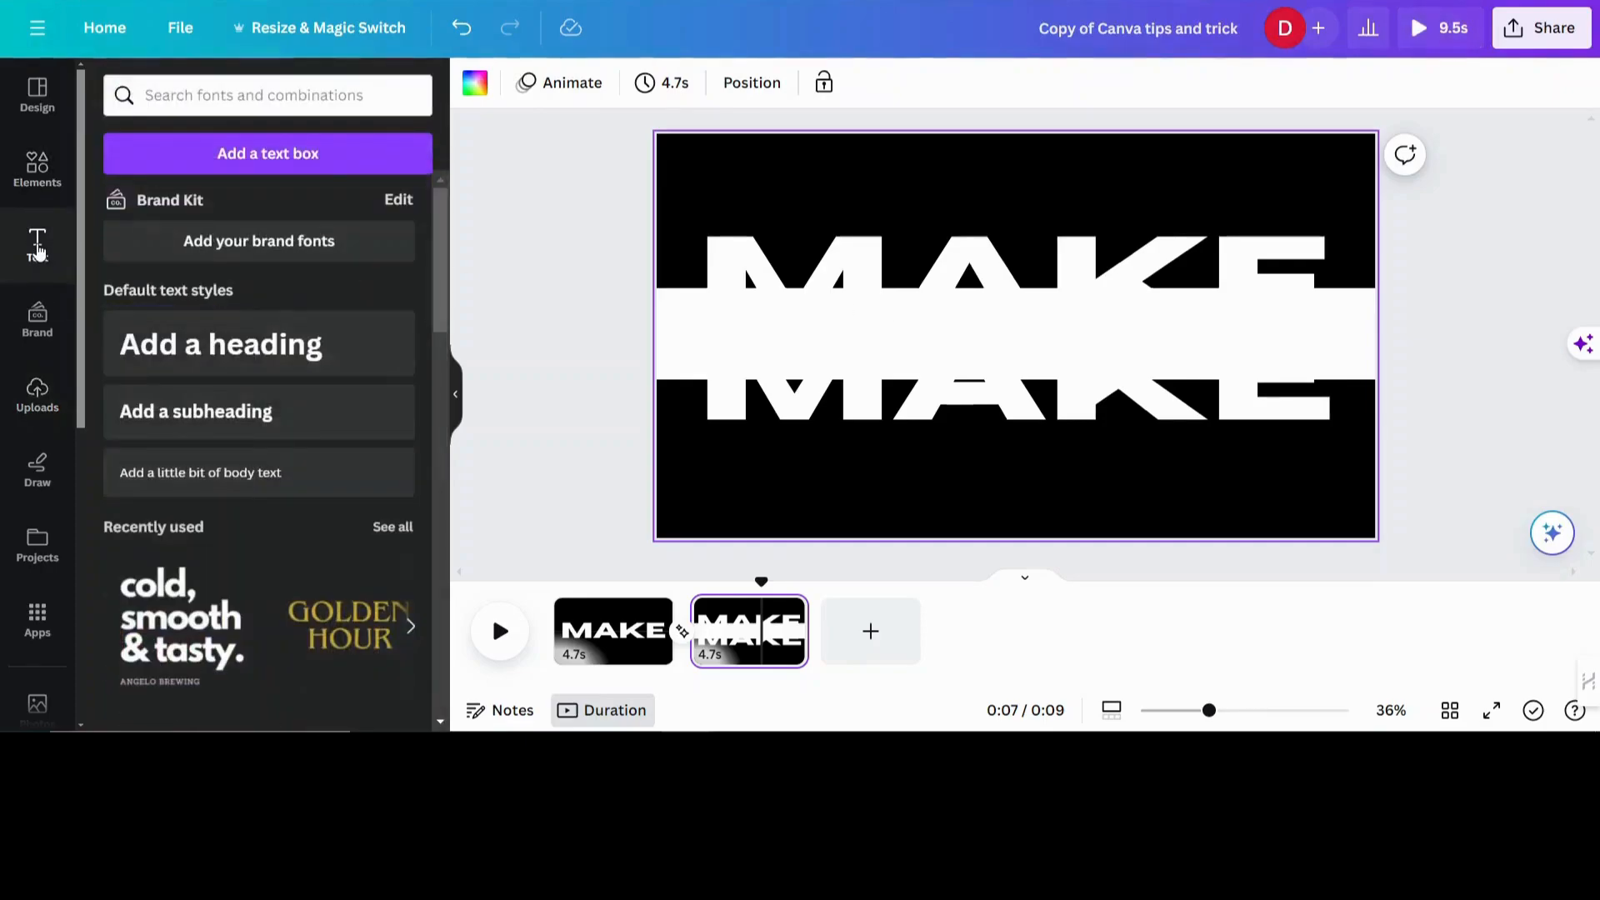
click(242, 407)
text(IT HAPPEN)
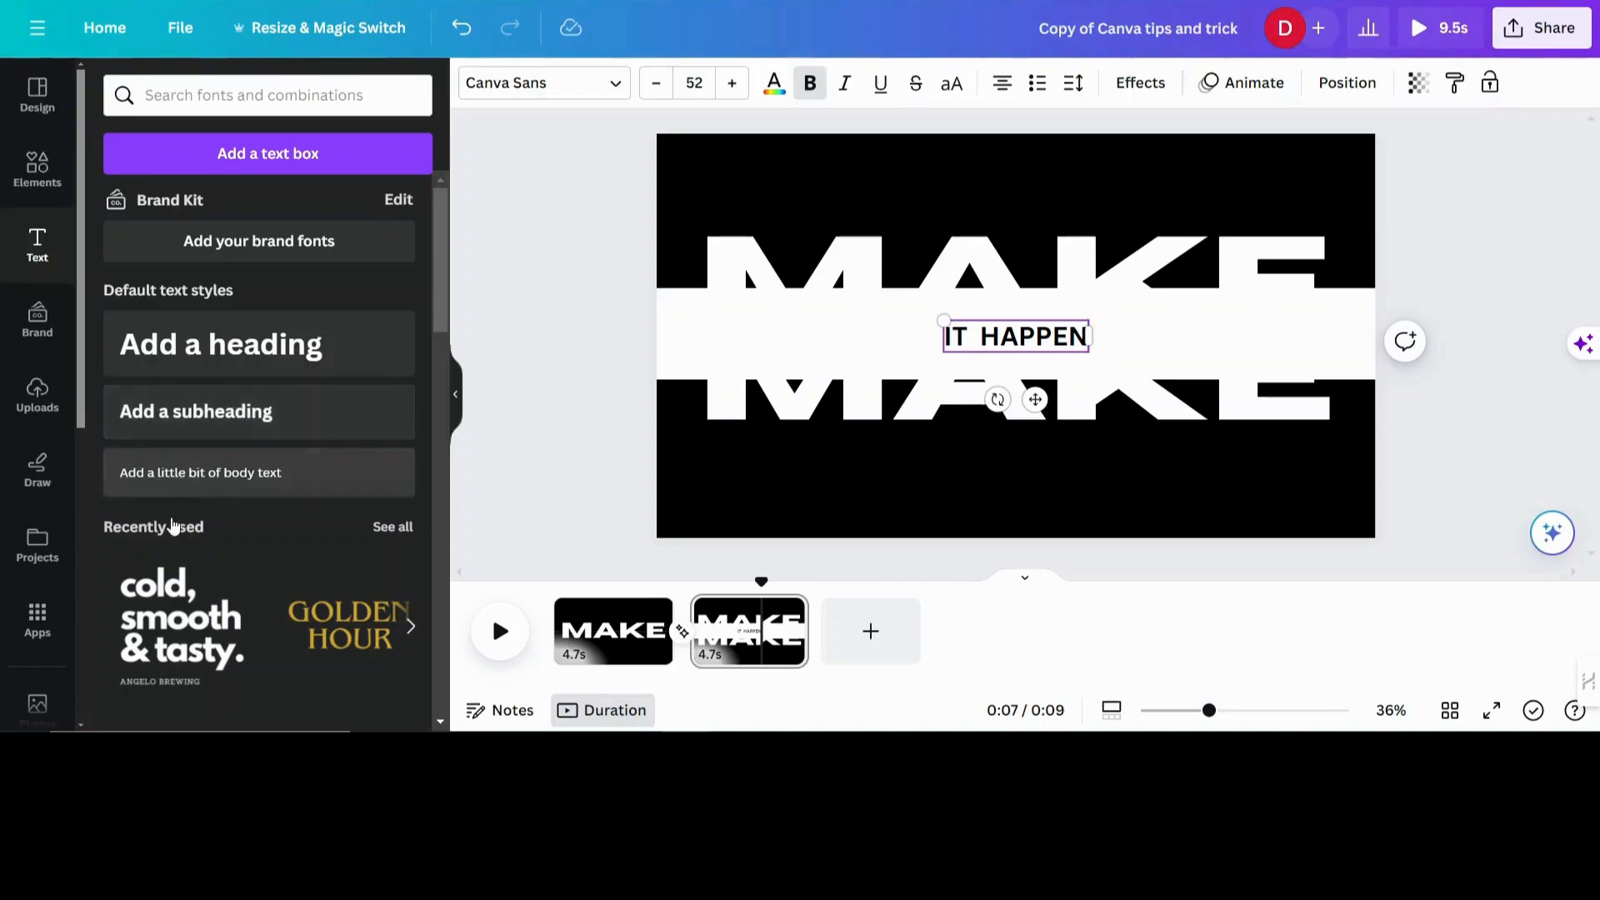
click(617, 84)
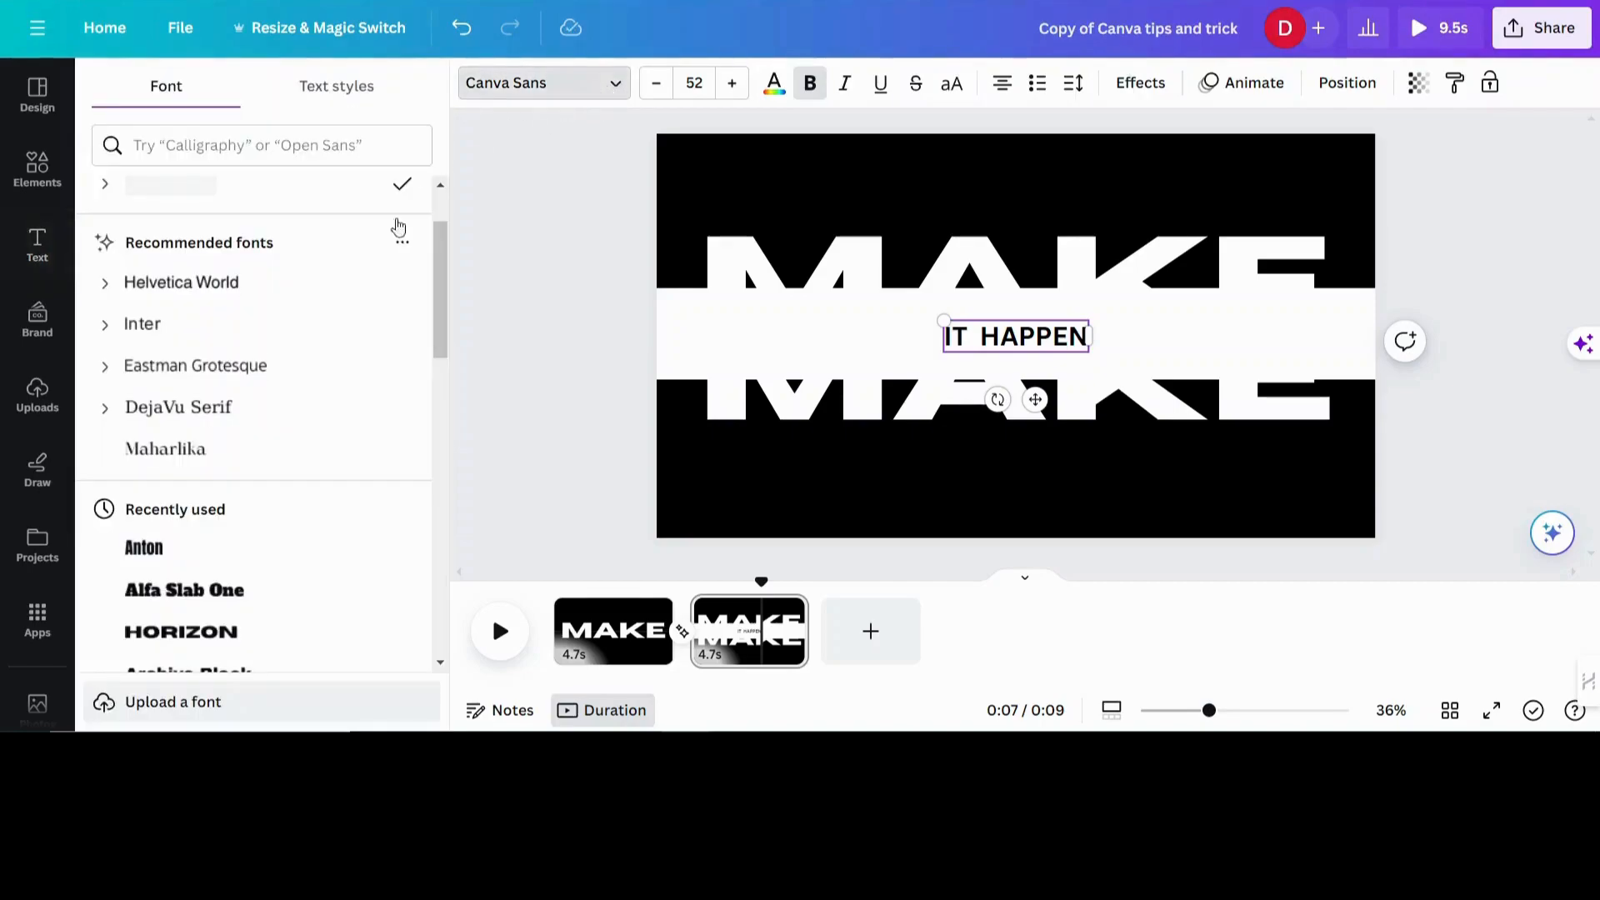
click(171, 565)
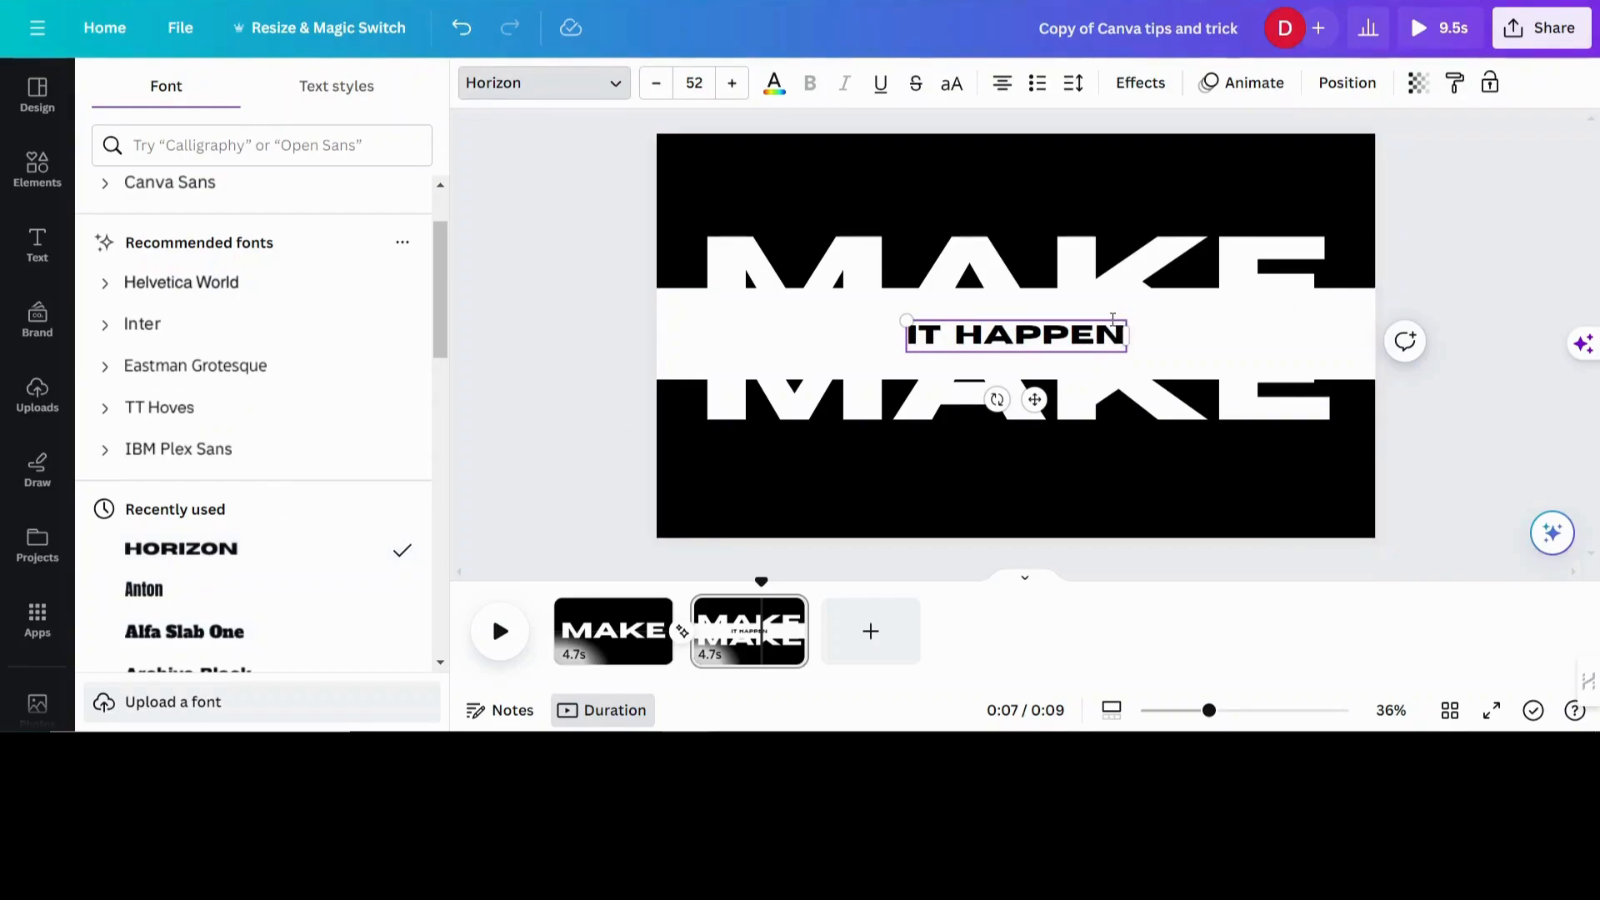
Step: Enlarge the IT HAPPEN text to size 85 and center it vertically in the white gap
click(733, 84)
click(733, 83)
click(732, 83)
click(732, 83)
click(732, 83)
click(733, 83)
click(732, 84)
click(732, 83)
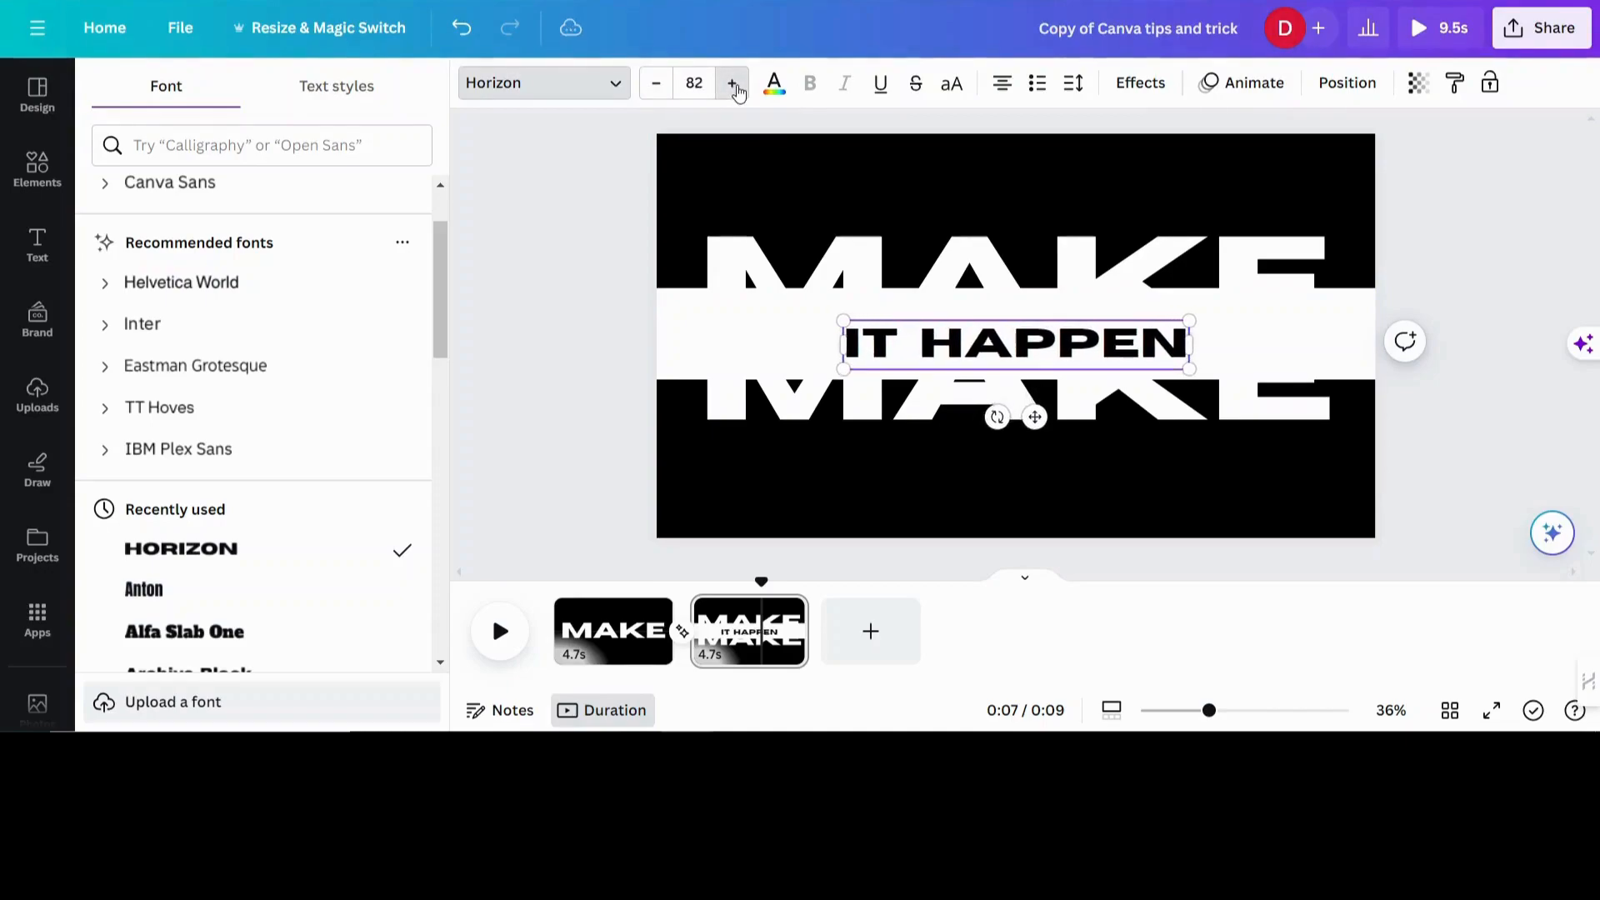
click(732, 83)
click(733, 83)
click(733, 83)
drag(1034, 417, 1036, 418)
click(1477, 462)
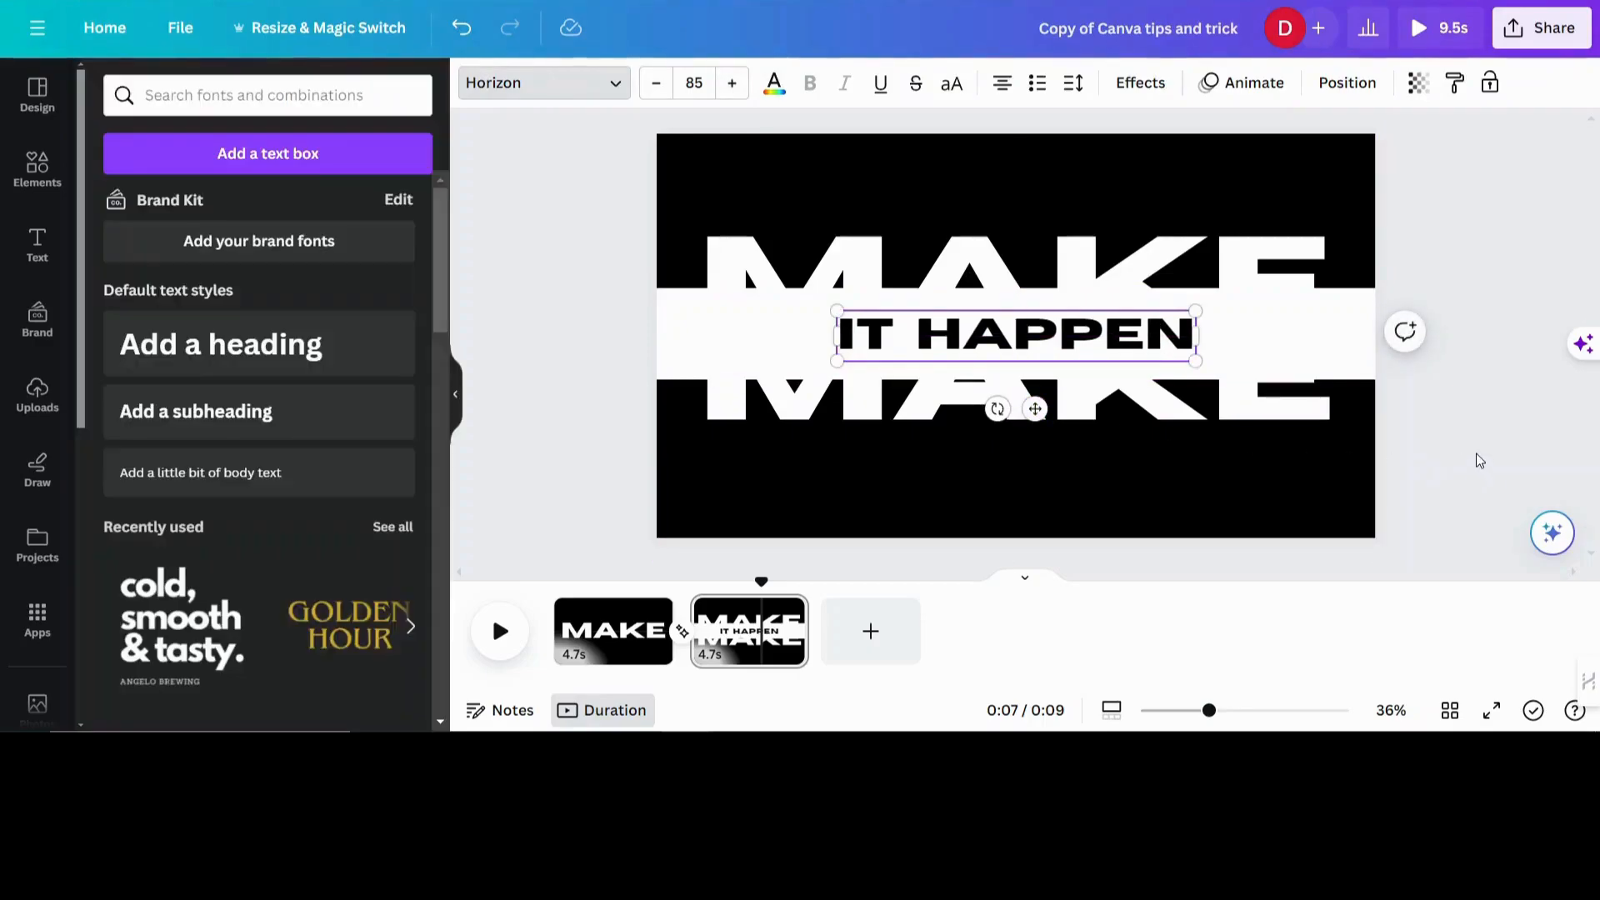
Step: Apply the Stomp text animation to IT HAPPEN
click(1246, 82)
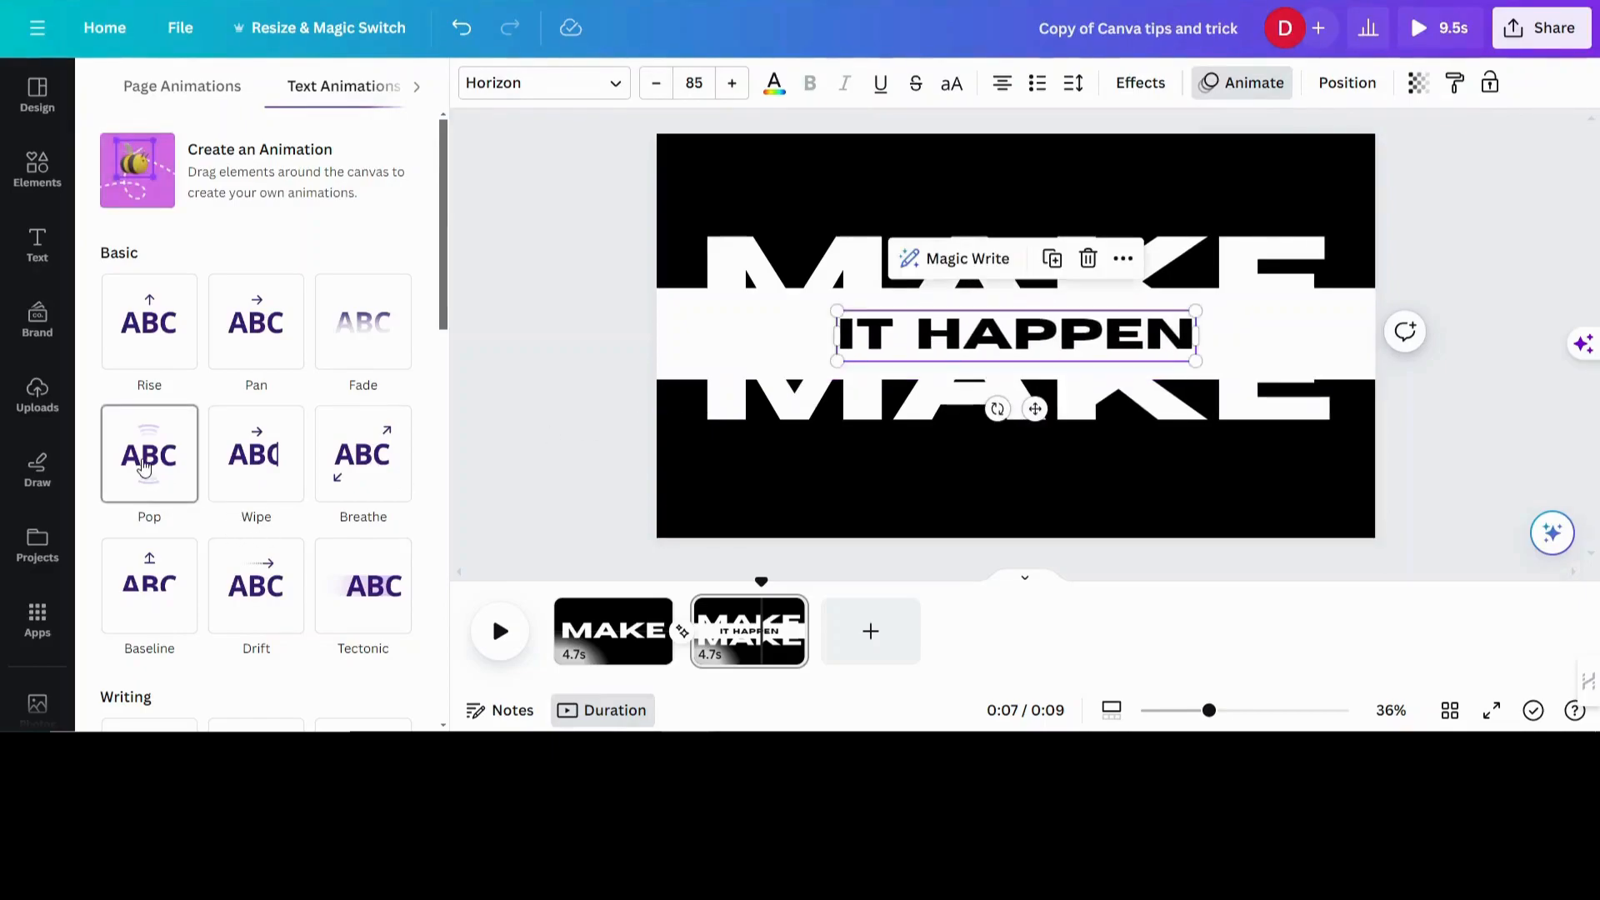
scroll(143, 468, down, 3)
scroll(152, 472, down, 5)
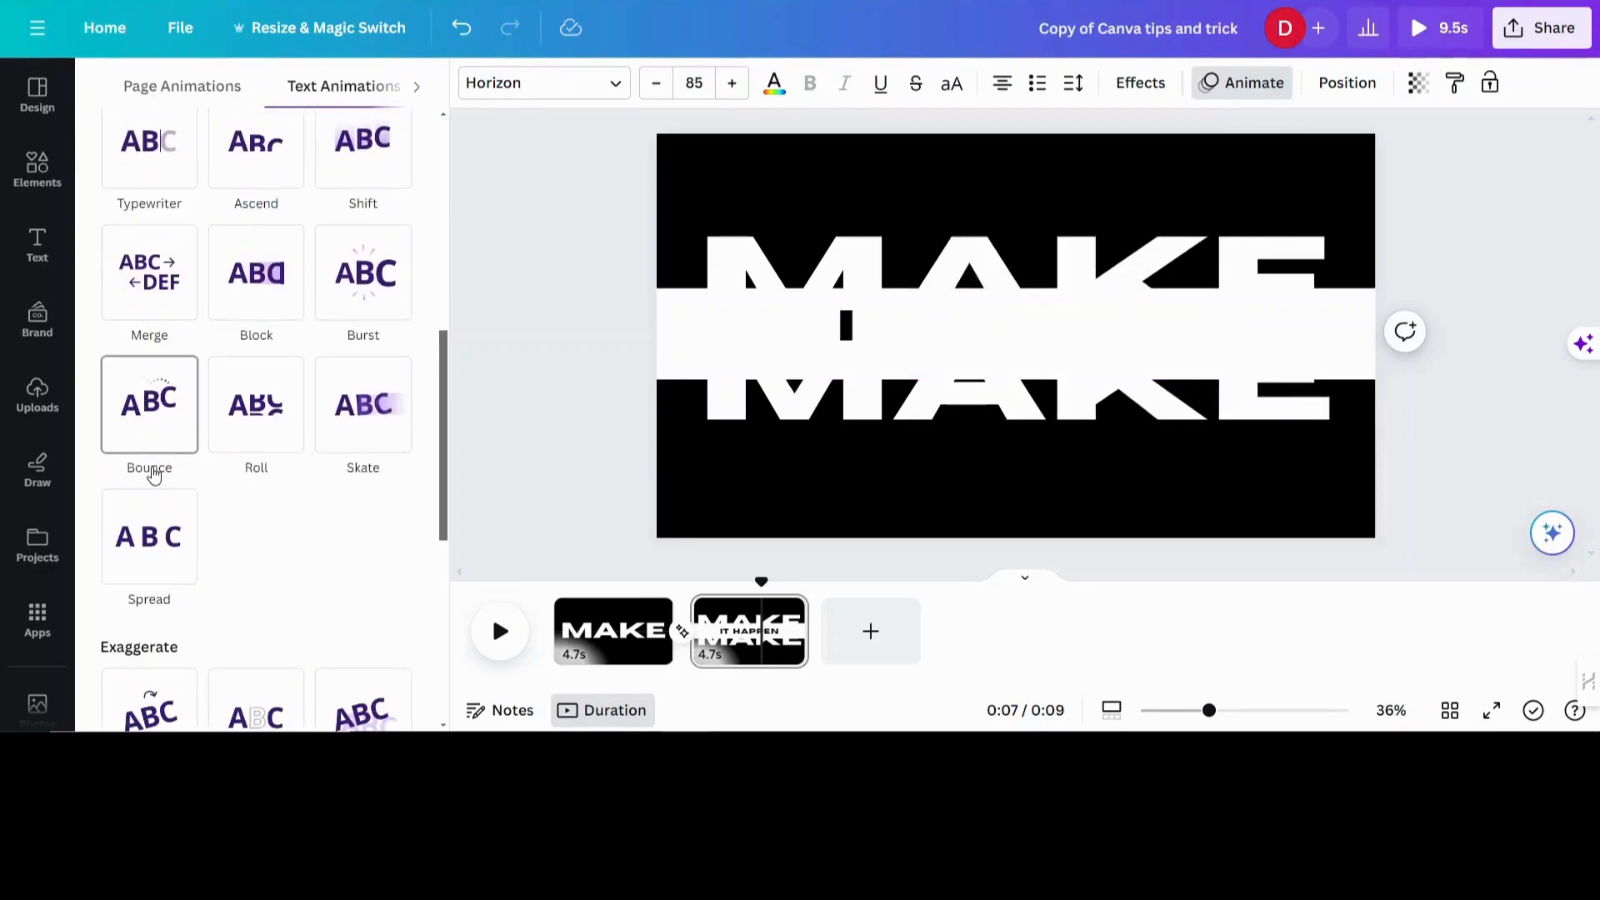
scroll(185, 524, down, 3)
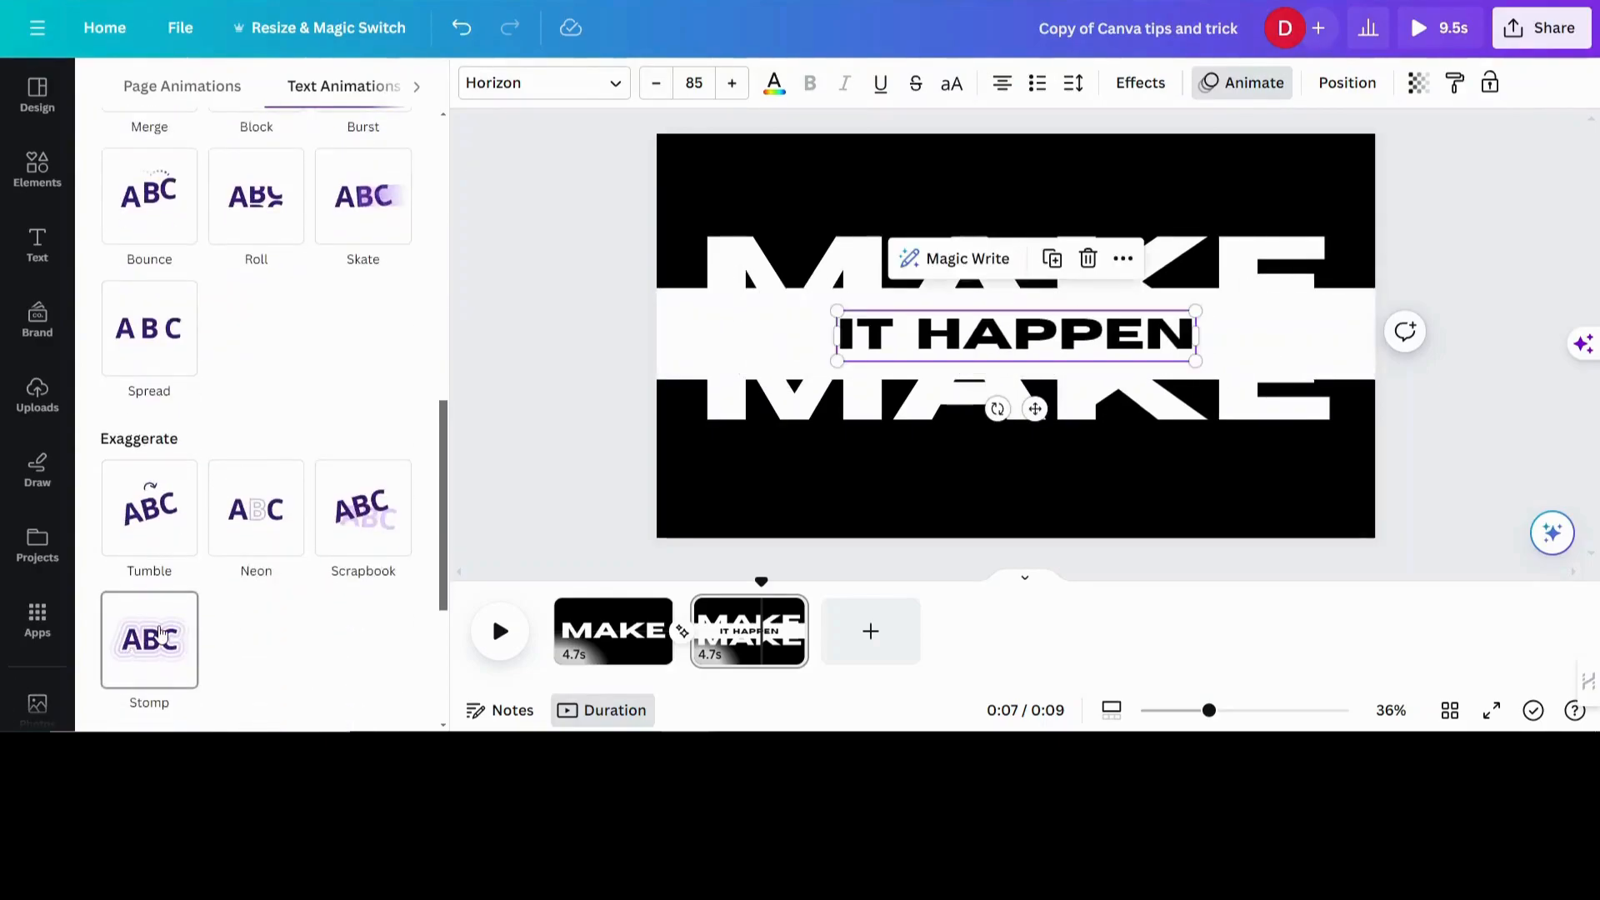
Step: Shorten the first page to 2.2 seconds and play the animation
click(612, 630)
drag(671, 630, 598, 576)
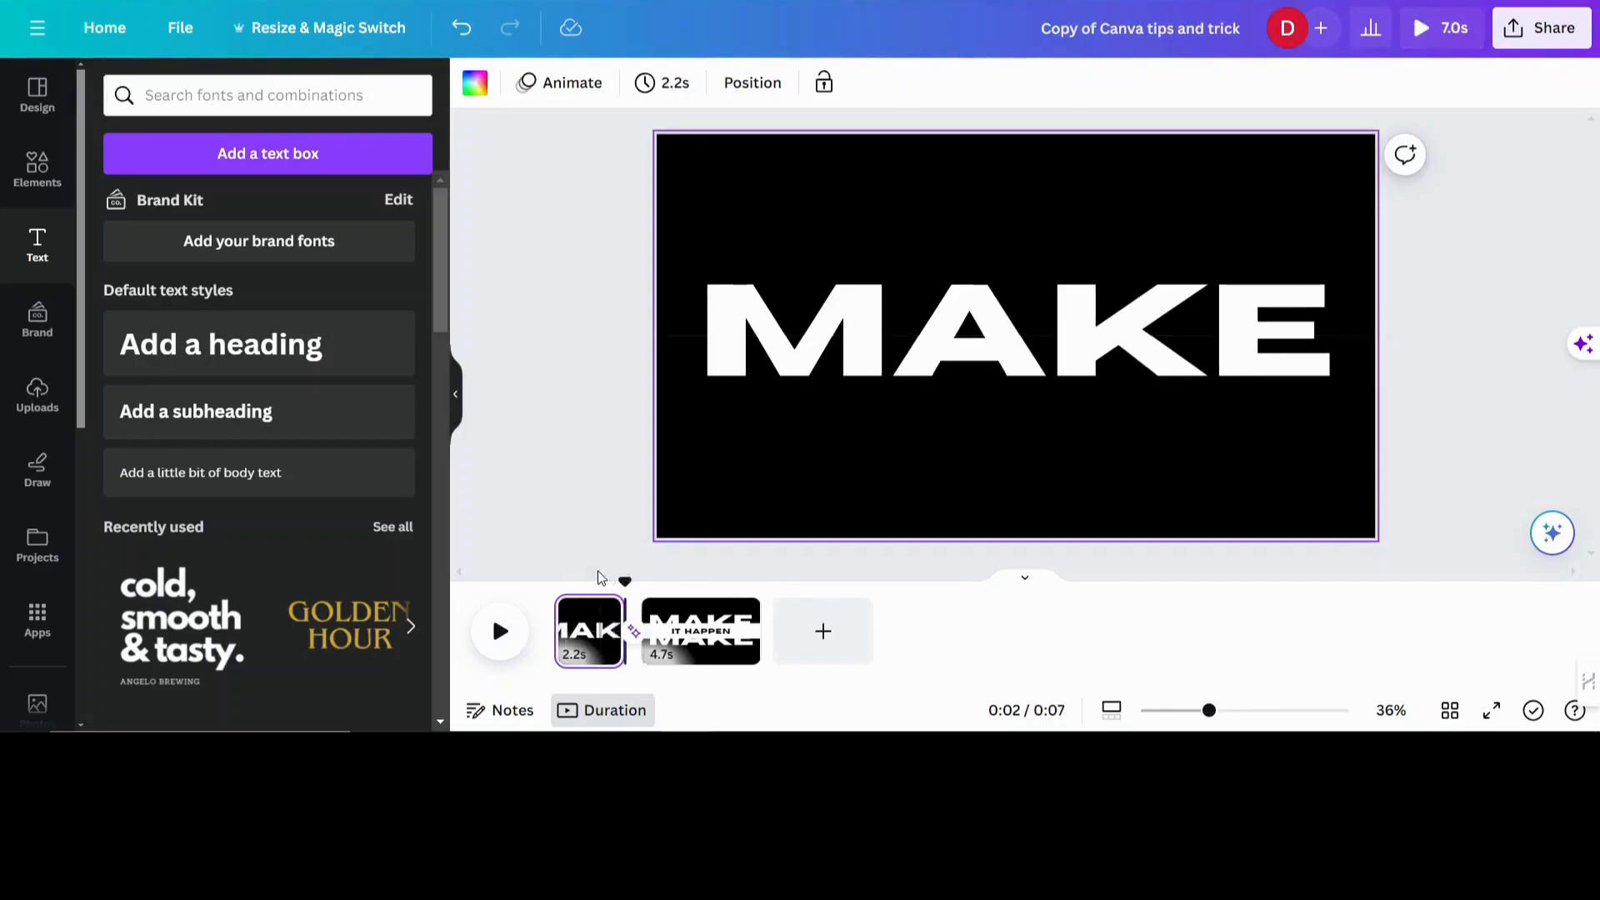
click(500, 634)
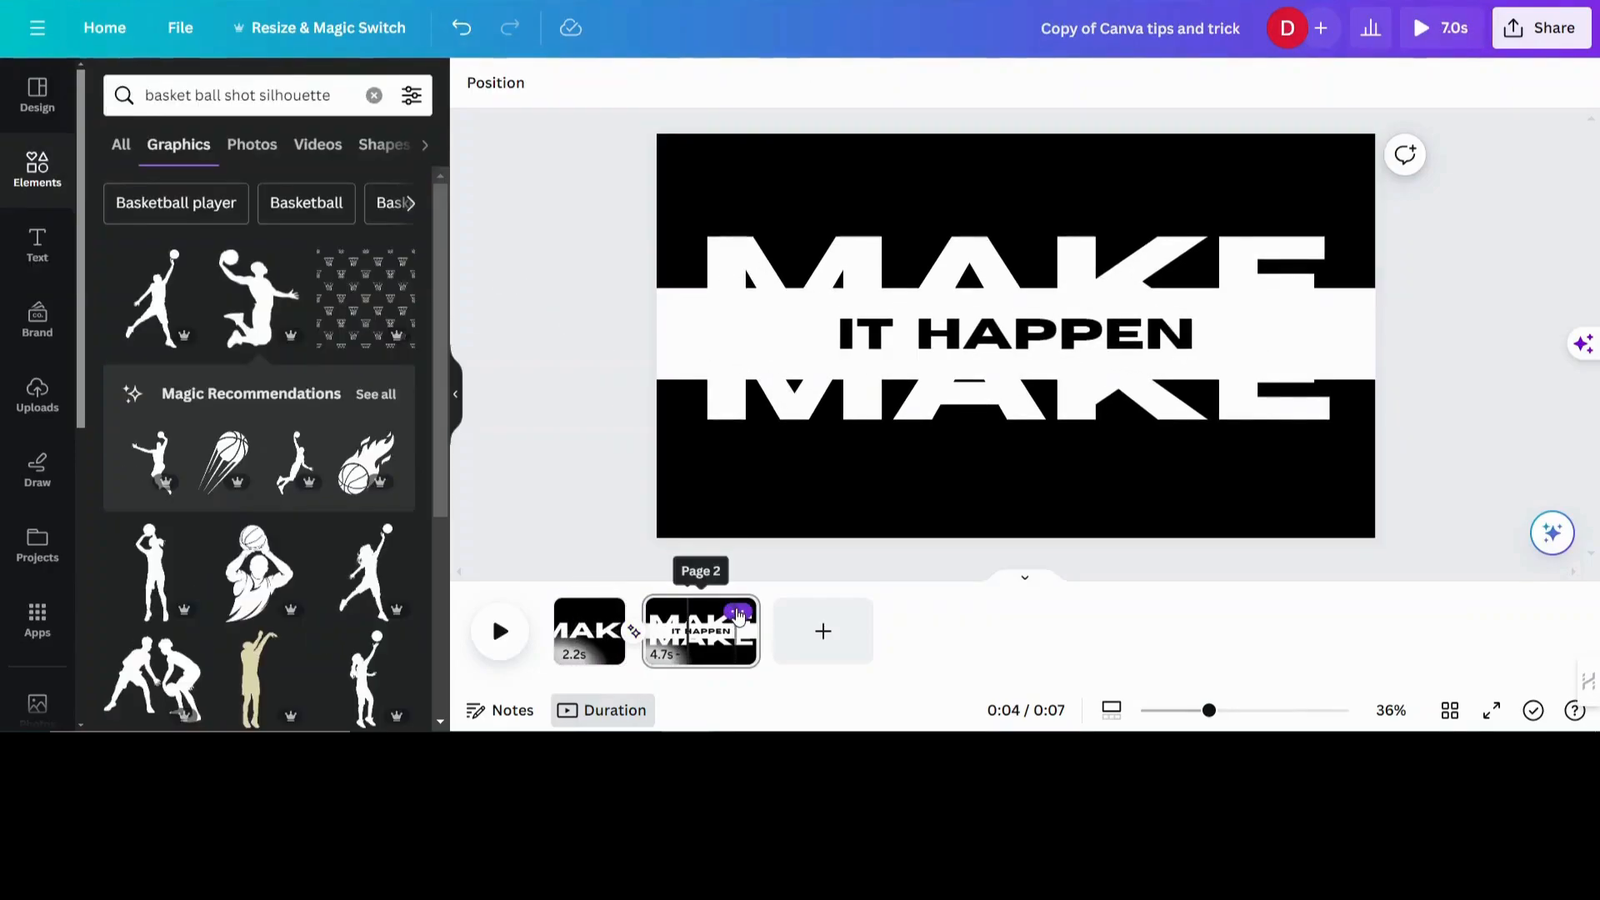
Step: Duplicate the second page containing the split MAKE and IT HAPPEN
click(738, 614)
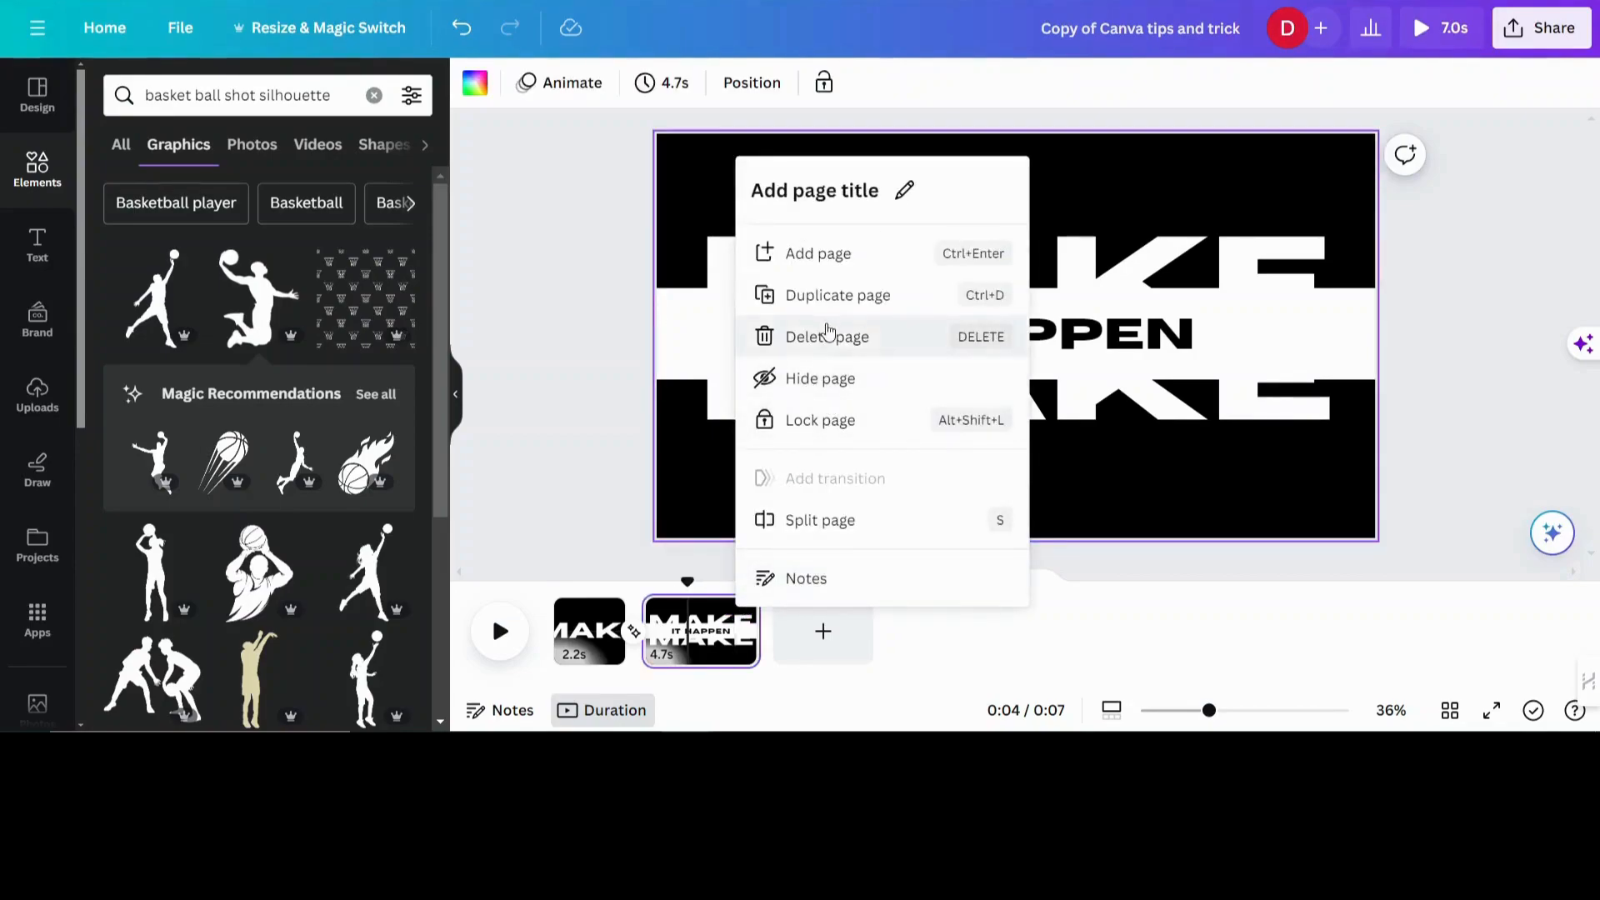
click(838, 295)
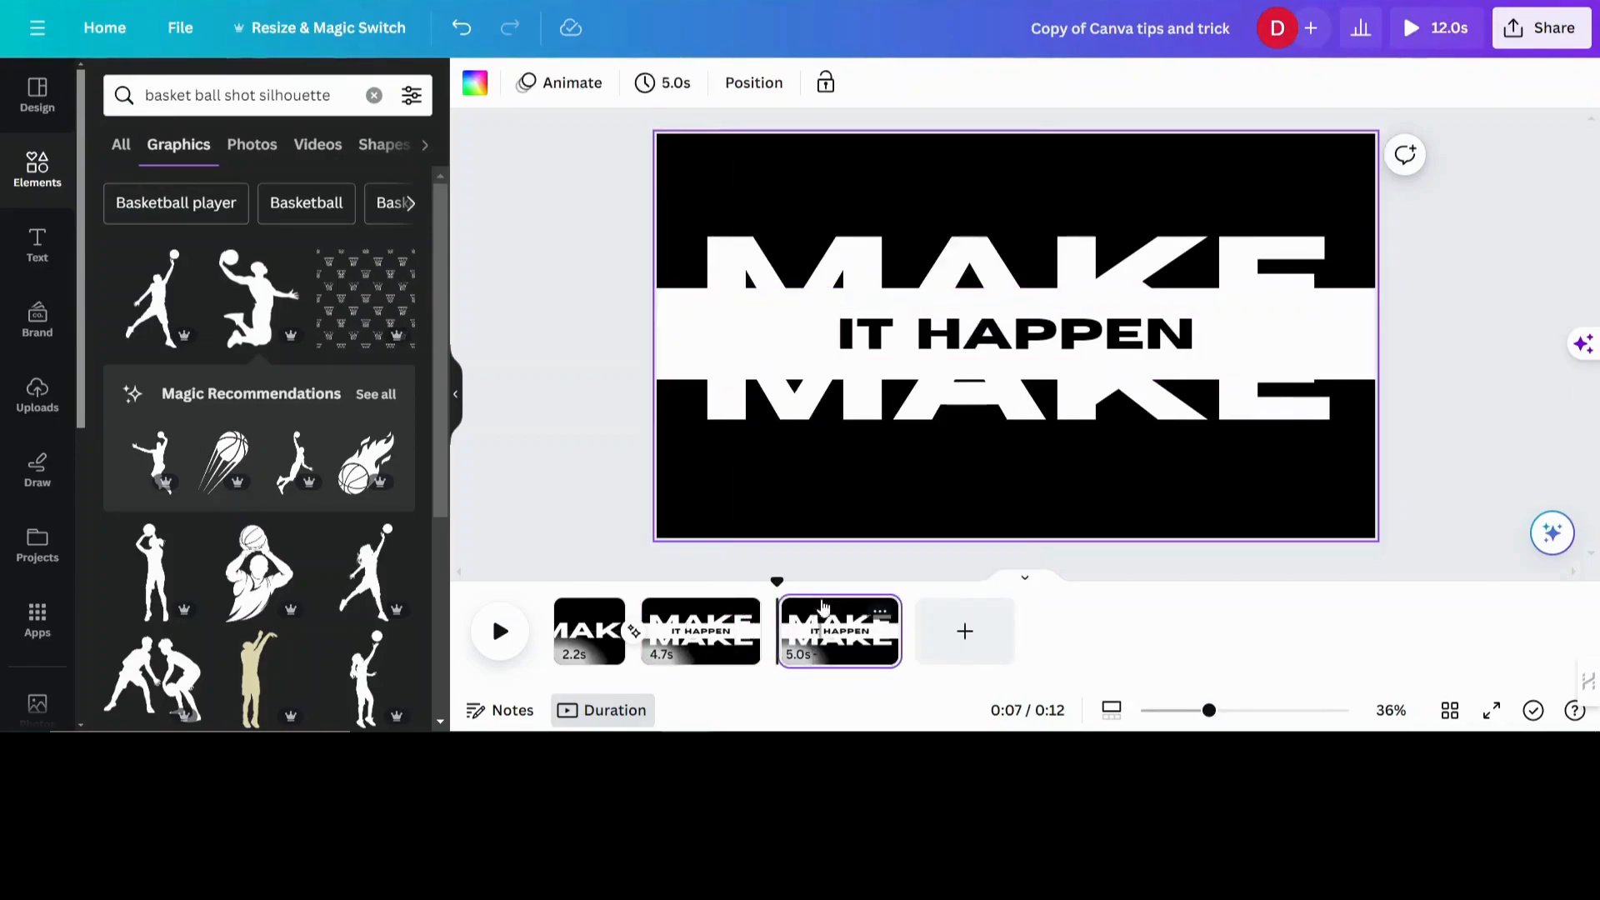
click(838, 626)
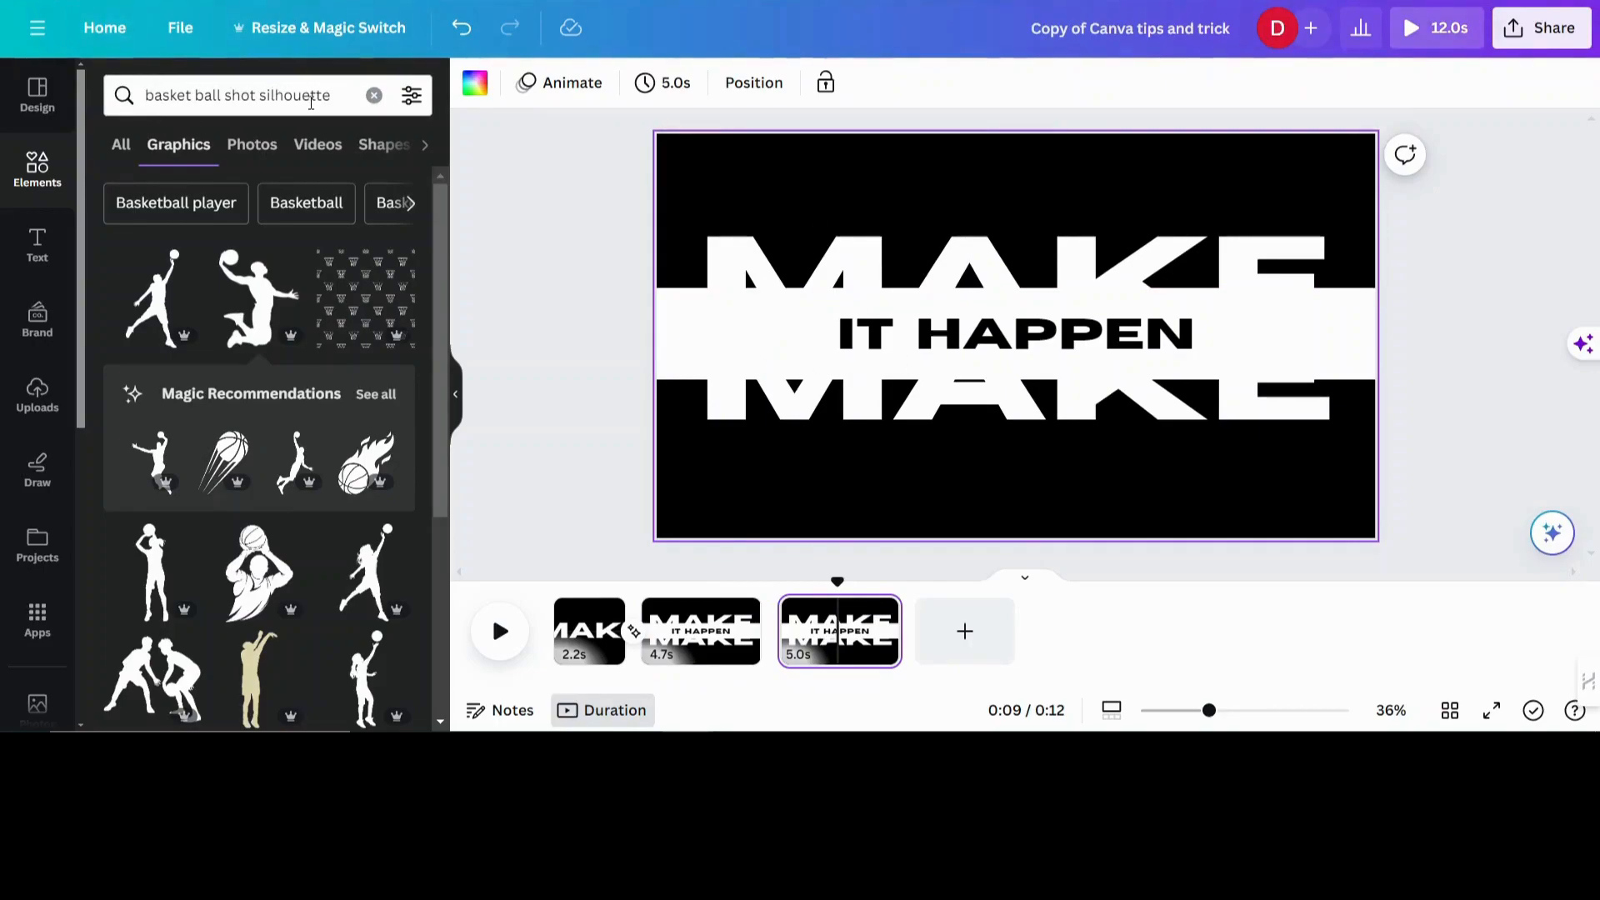
Step: Add the jumping basketball player silhouette with raised ball to the third page and color it red
click(248, 322)
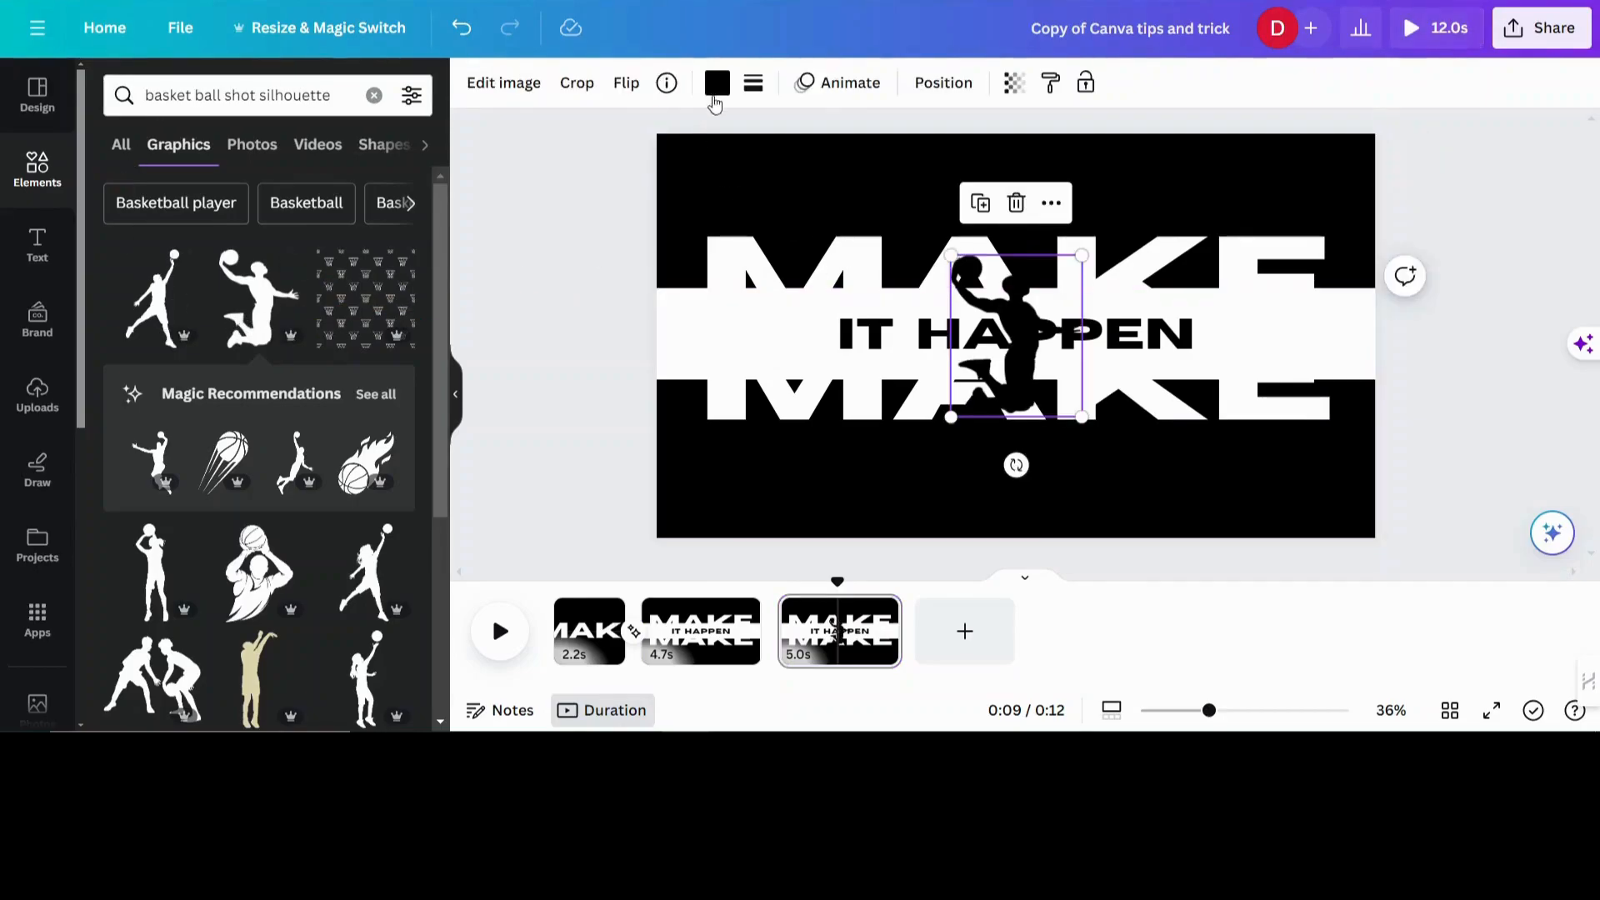
click(716, 83)
scroll(125, 525, down, 3)
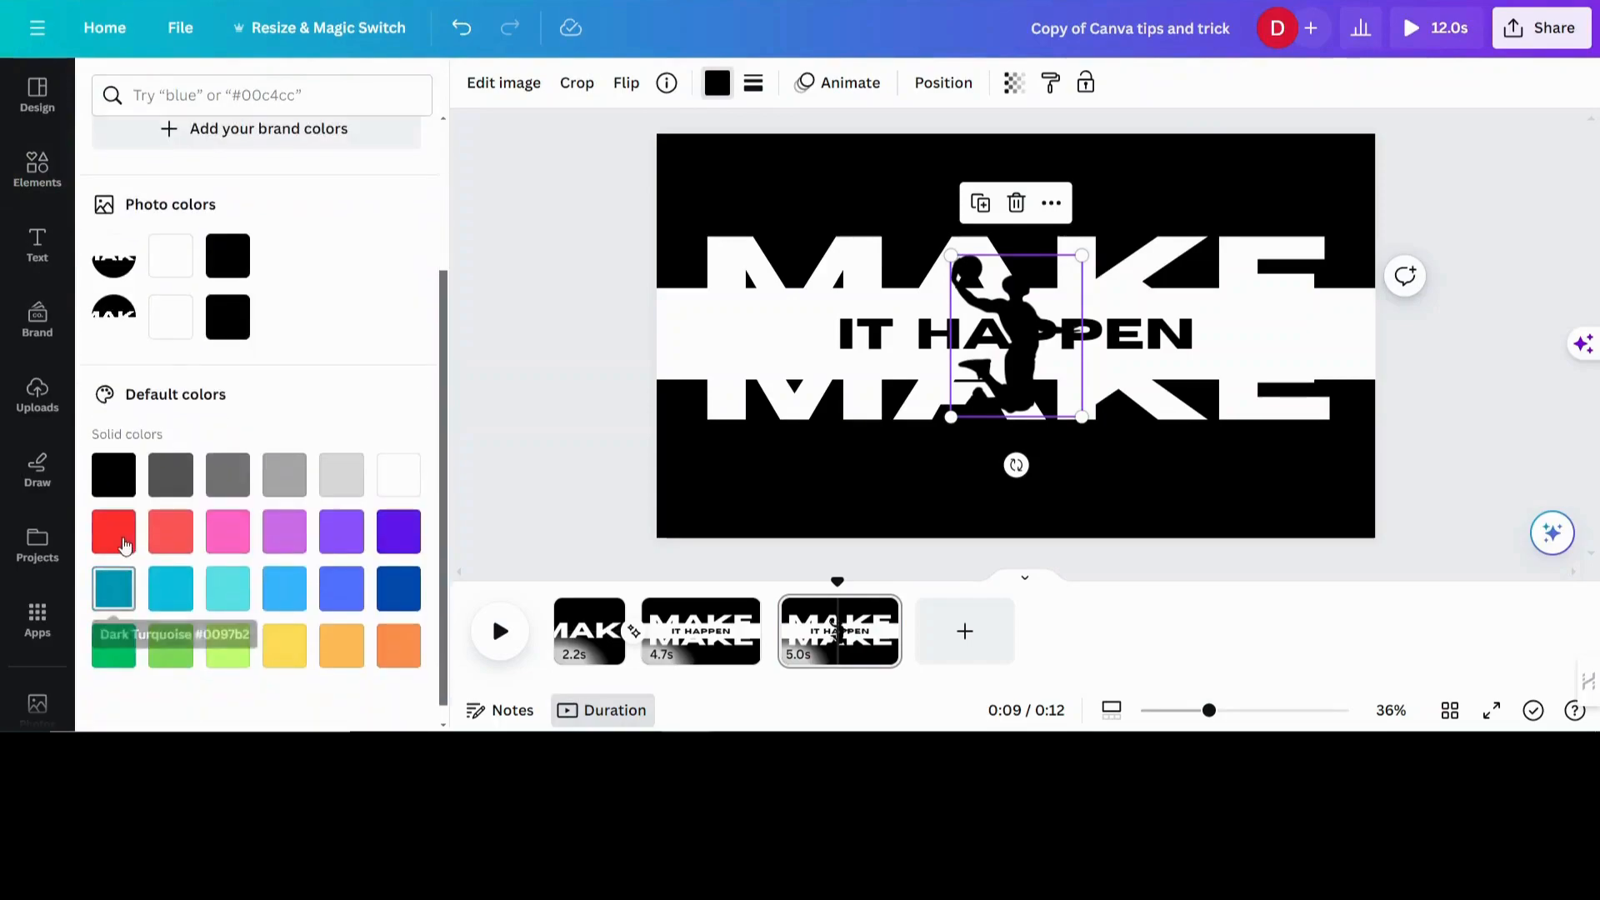
click(116, 534)
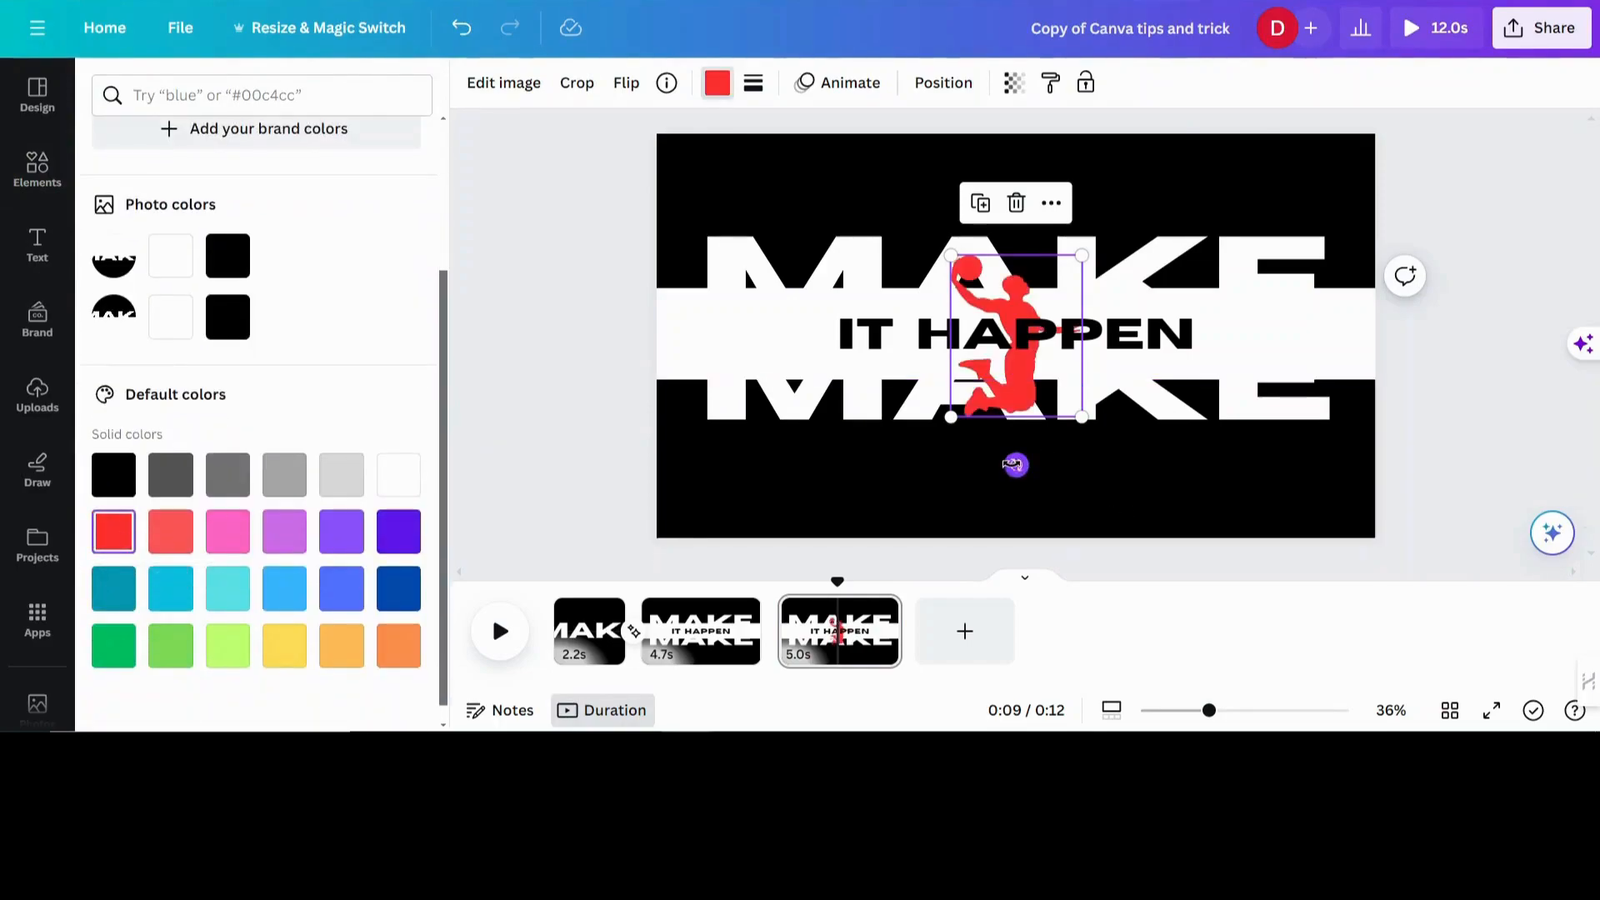
Step: Tilt the red player silhouette clockwise, enlarge it to nearly page height and place it over the left half of MAKE
drag(1016, 465, 923, 474)
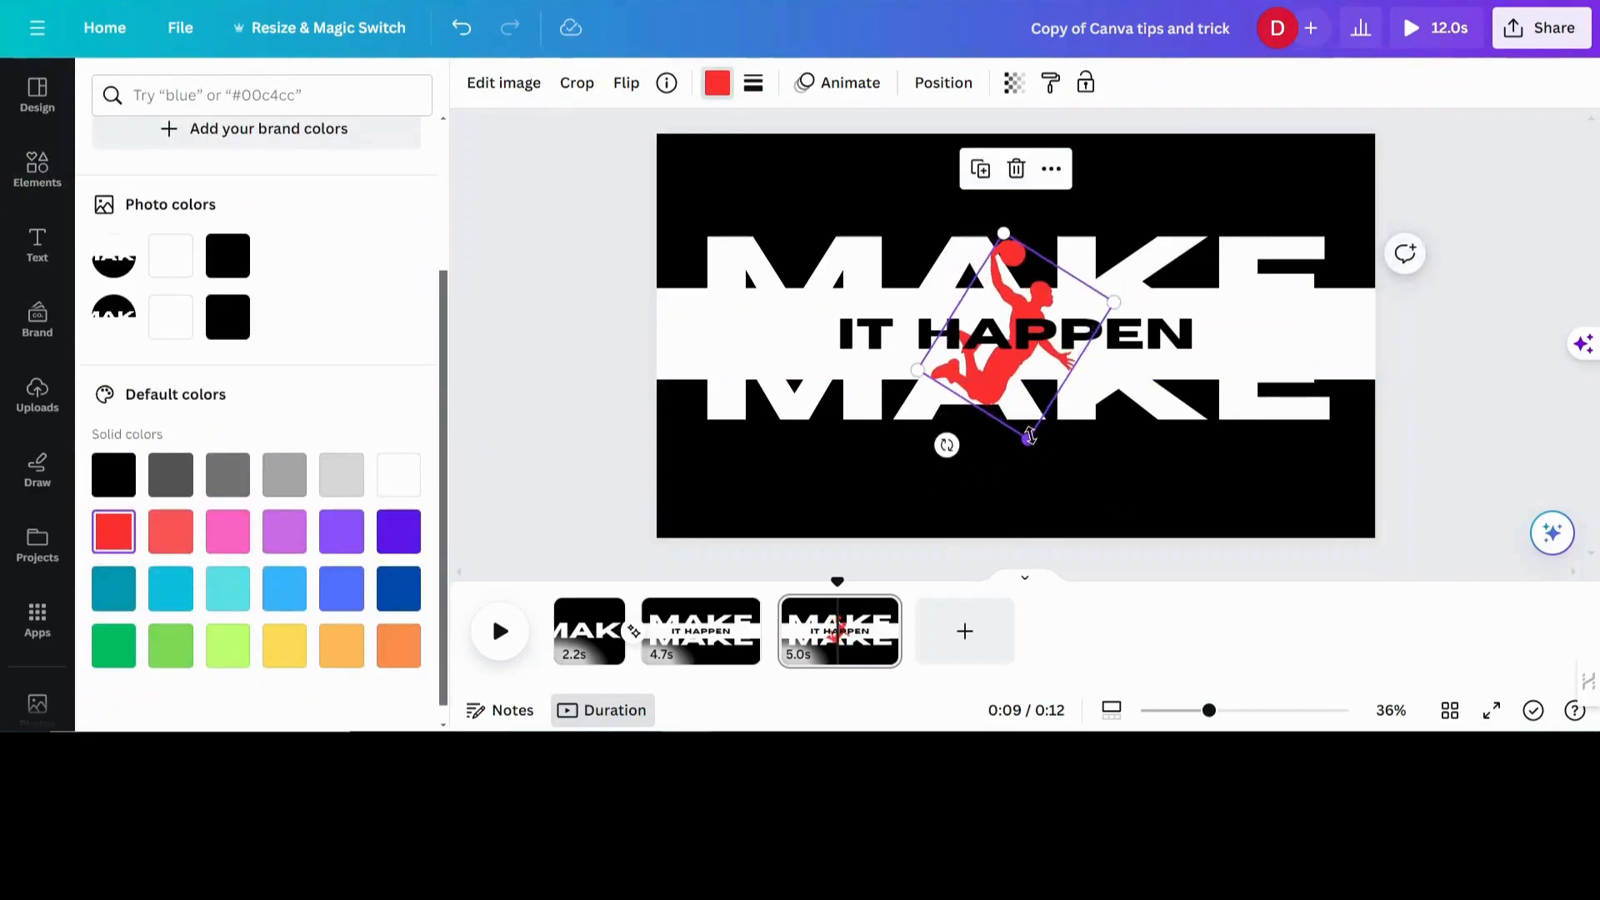
drag(1029, 440, 1047, 596)
drag(1029, 475, 885, 405)
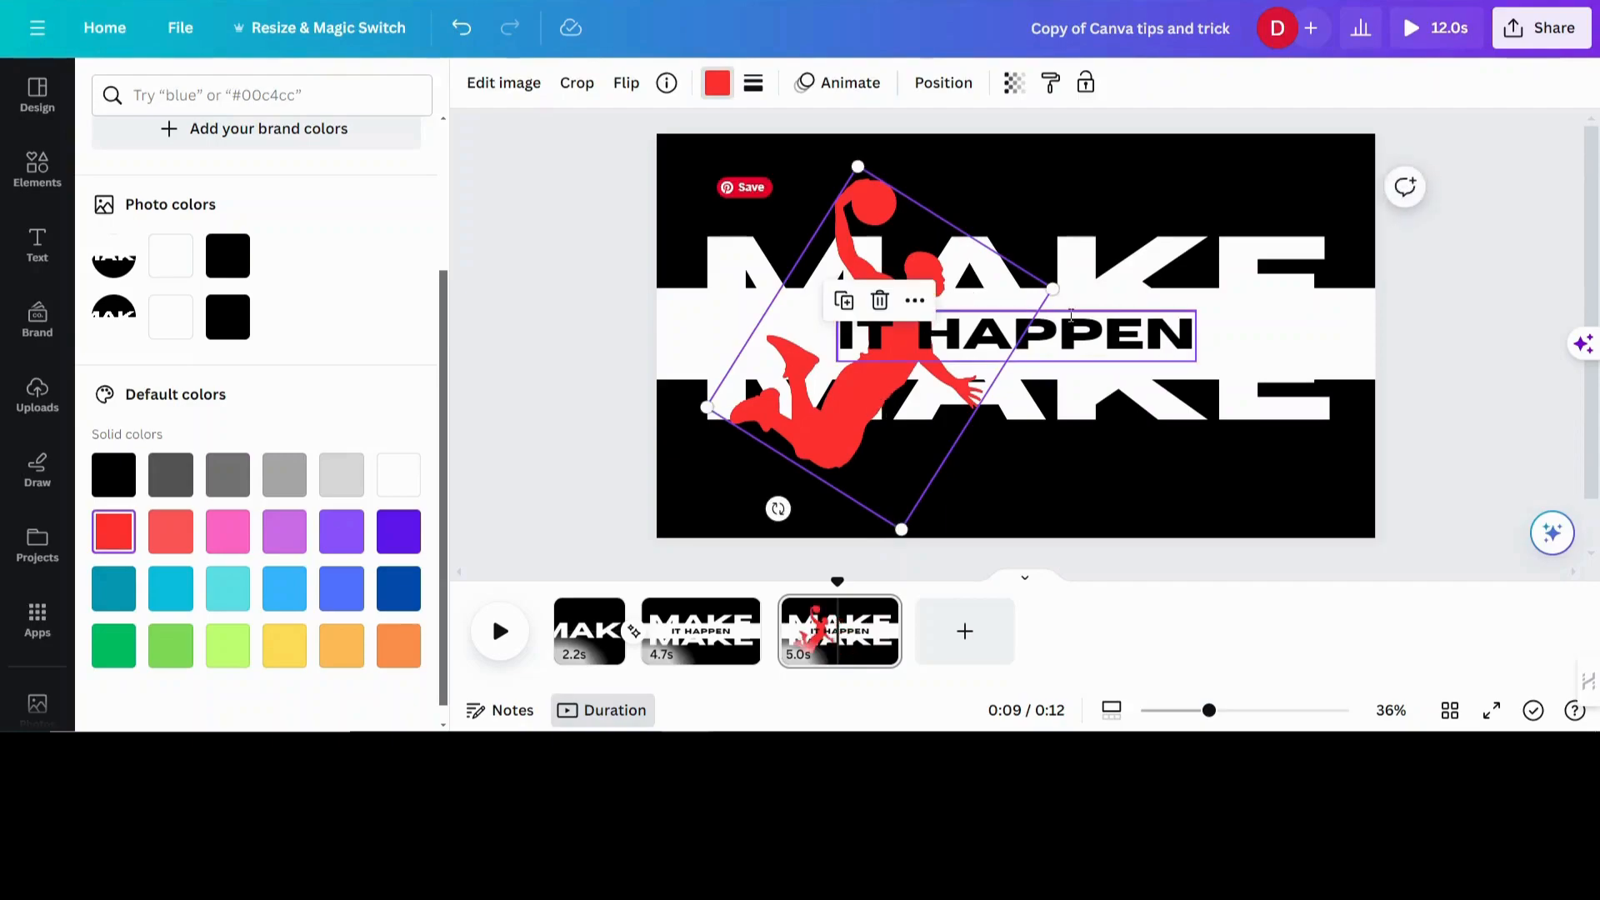
mouse_move(1054, 287)
mouse_down()
mouse_move(1116, 305)
mouse_move(1077, 281)
mouse_up()
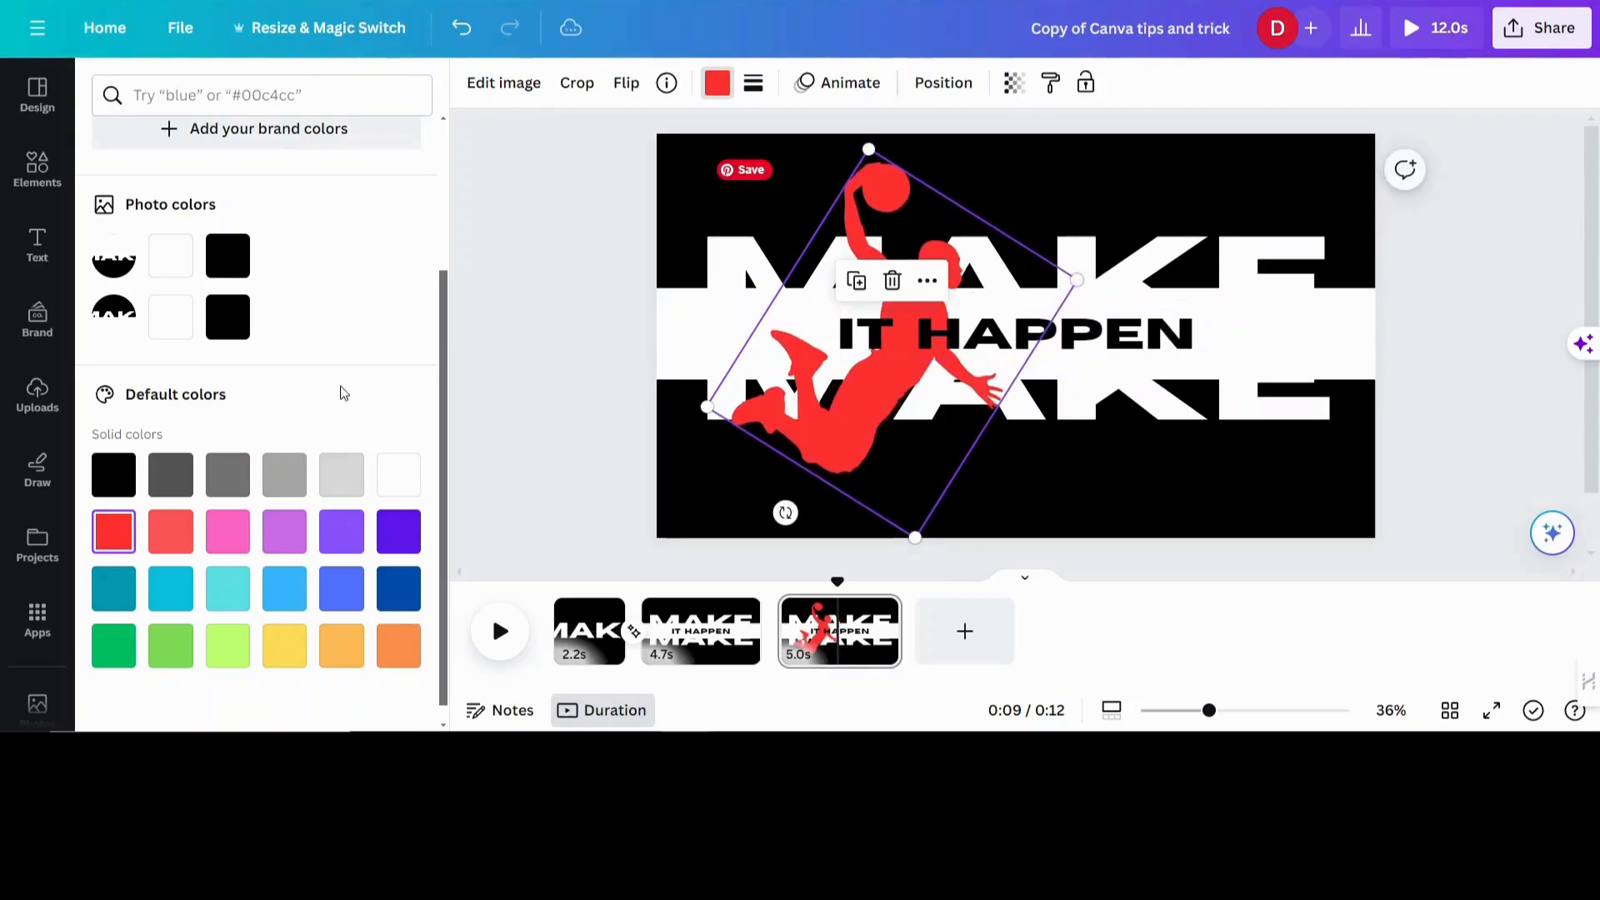
Step: Search the graphics for "basket ball shot silhouette" and add the orange basketball hoop with net to the third page
click(37, 167)
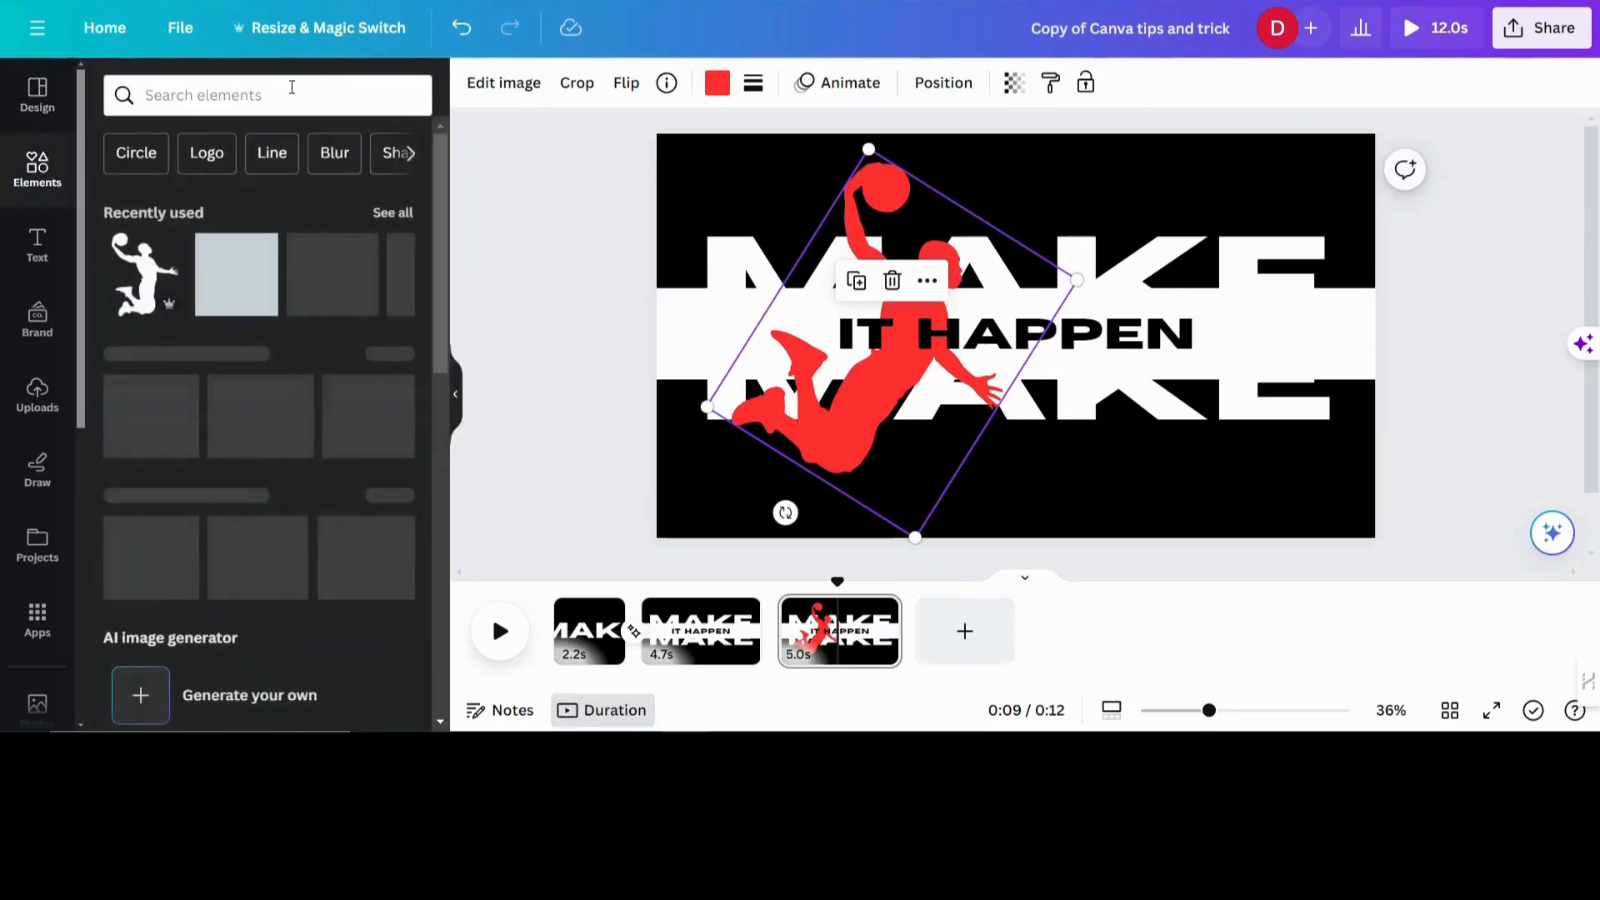
click(291, 92)
text(basket)
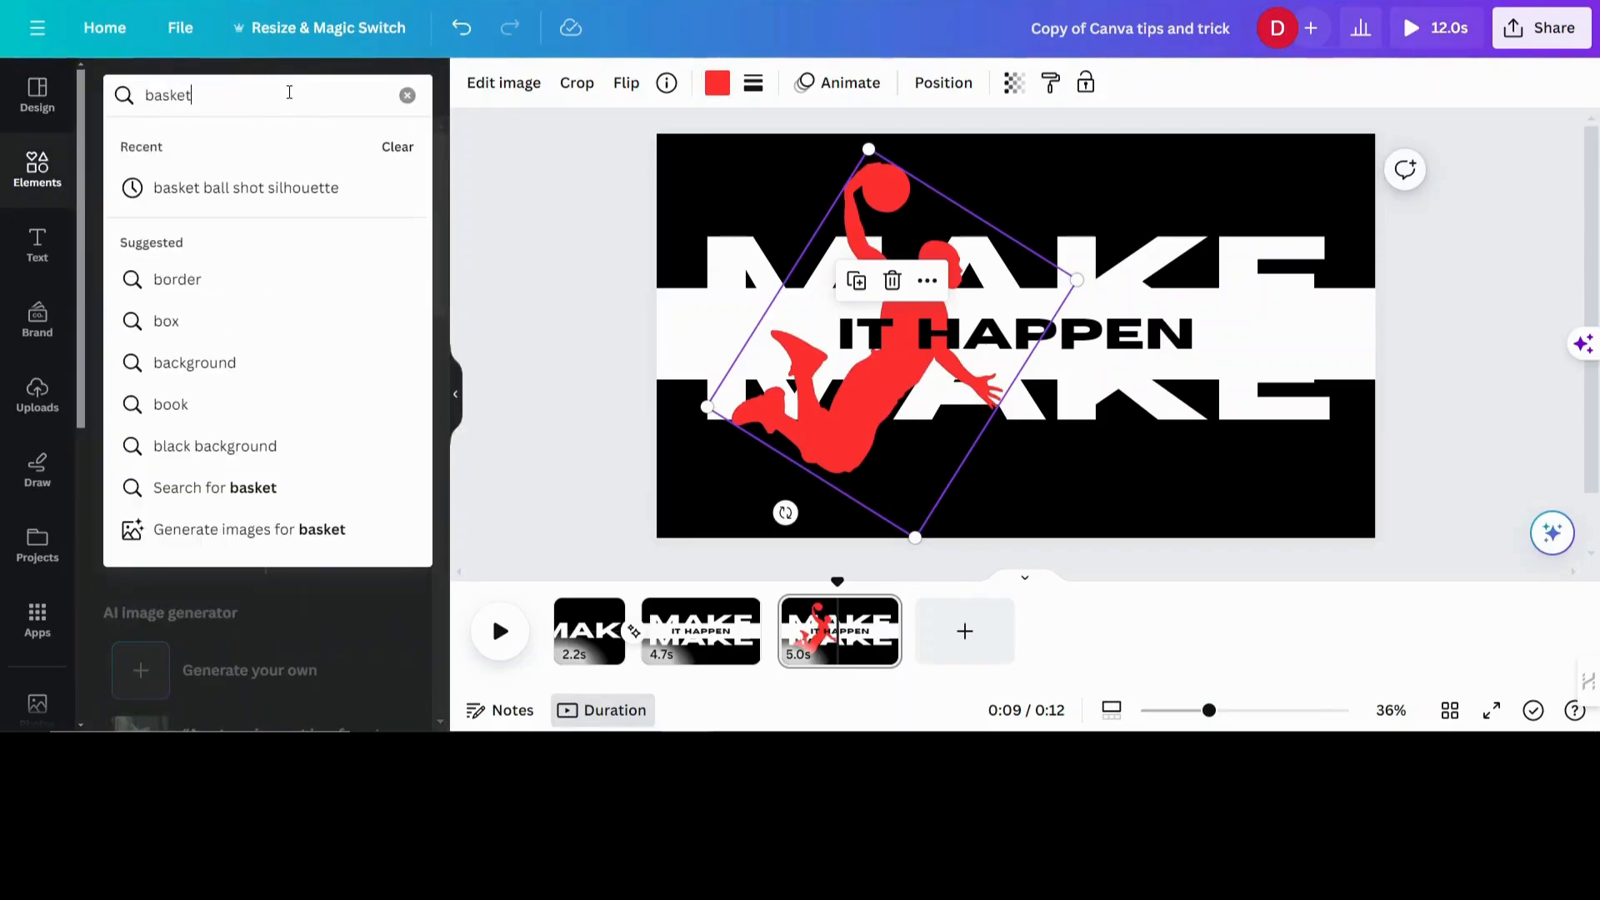
click(268, 186)
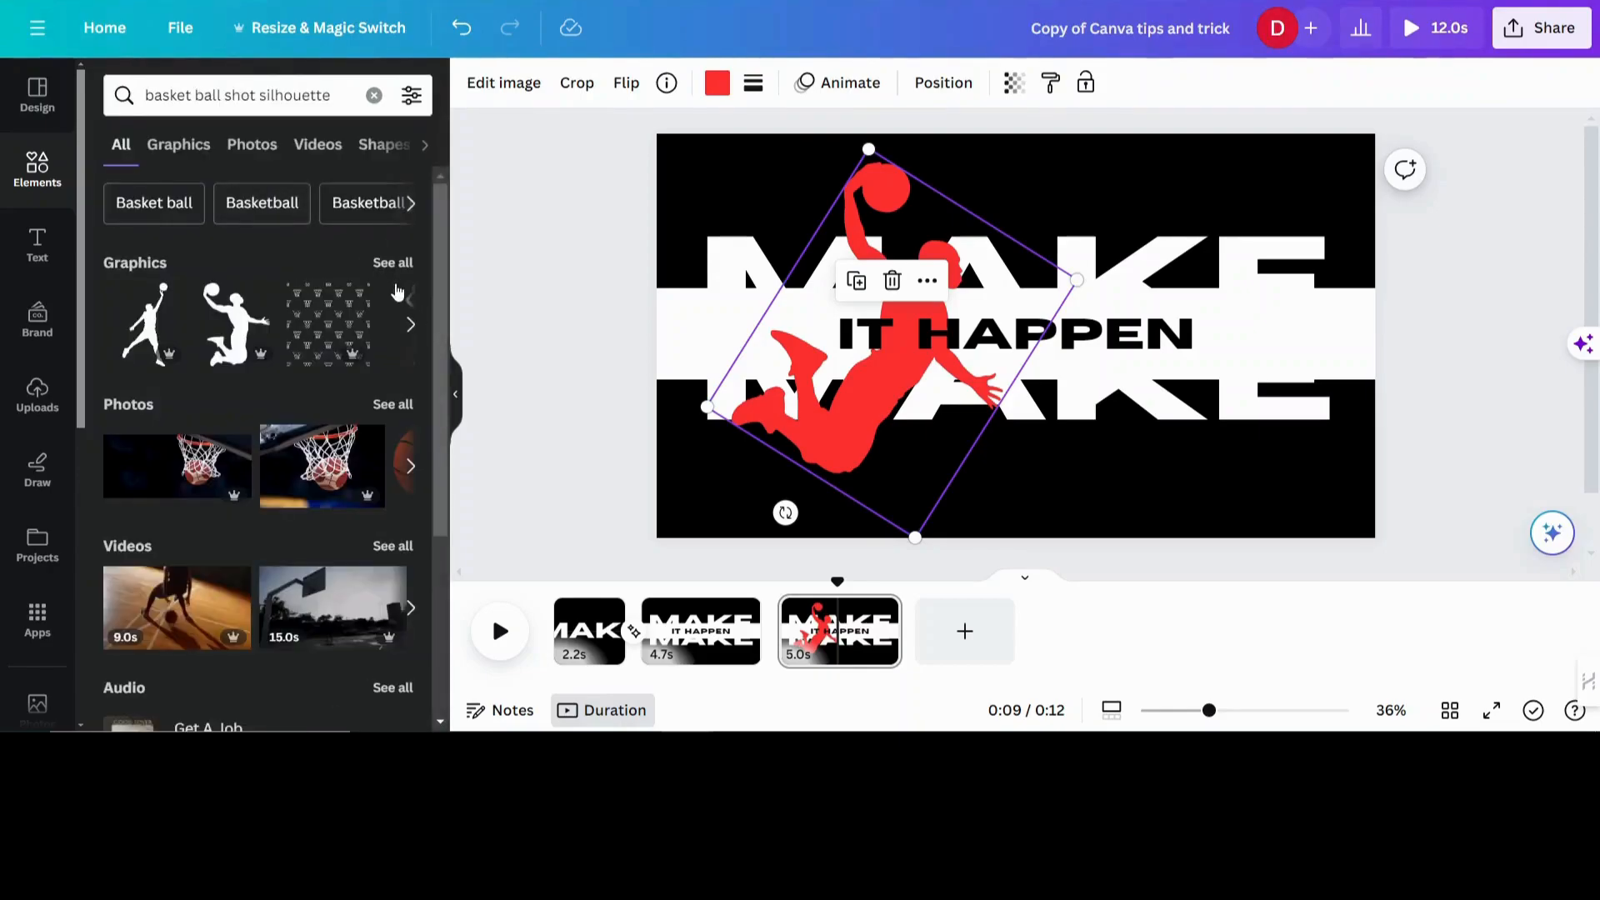
click(395, 271)
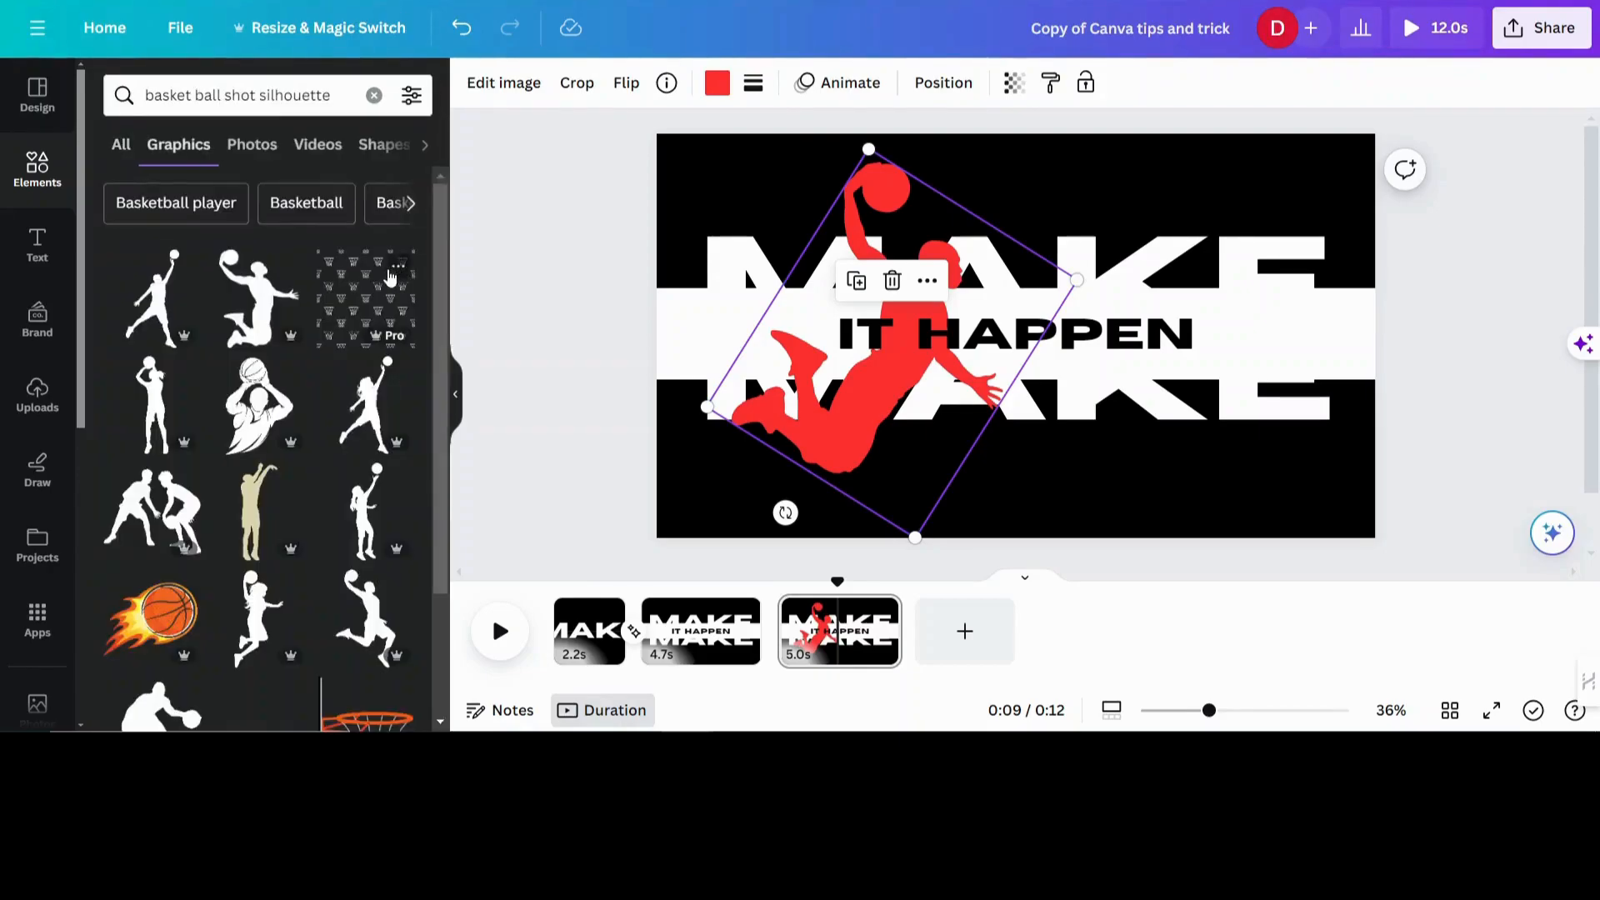
scroll(292, 465, down, 2)
scroll(291, 465, down, 4)
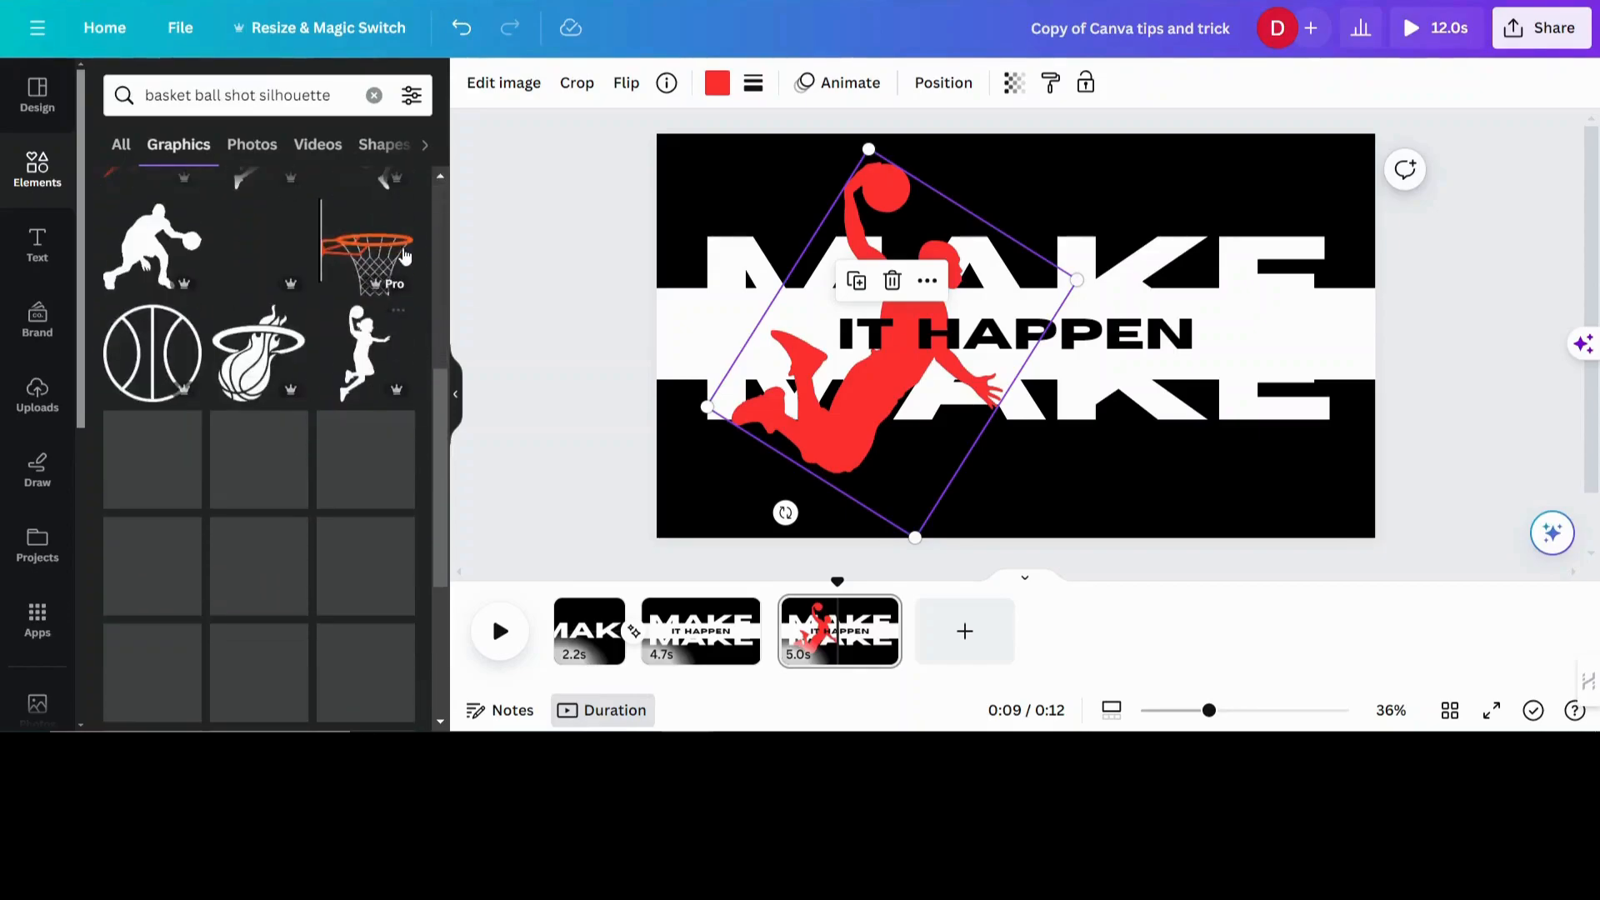
click(366, 267)
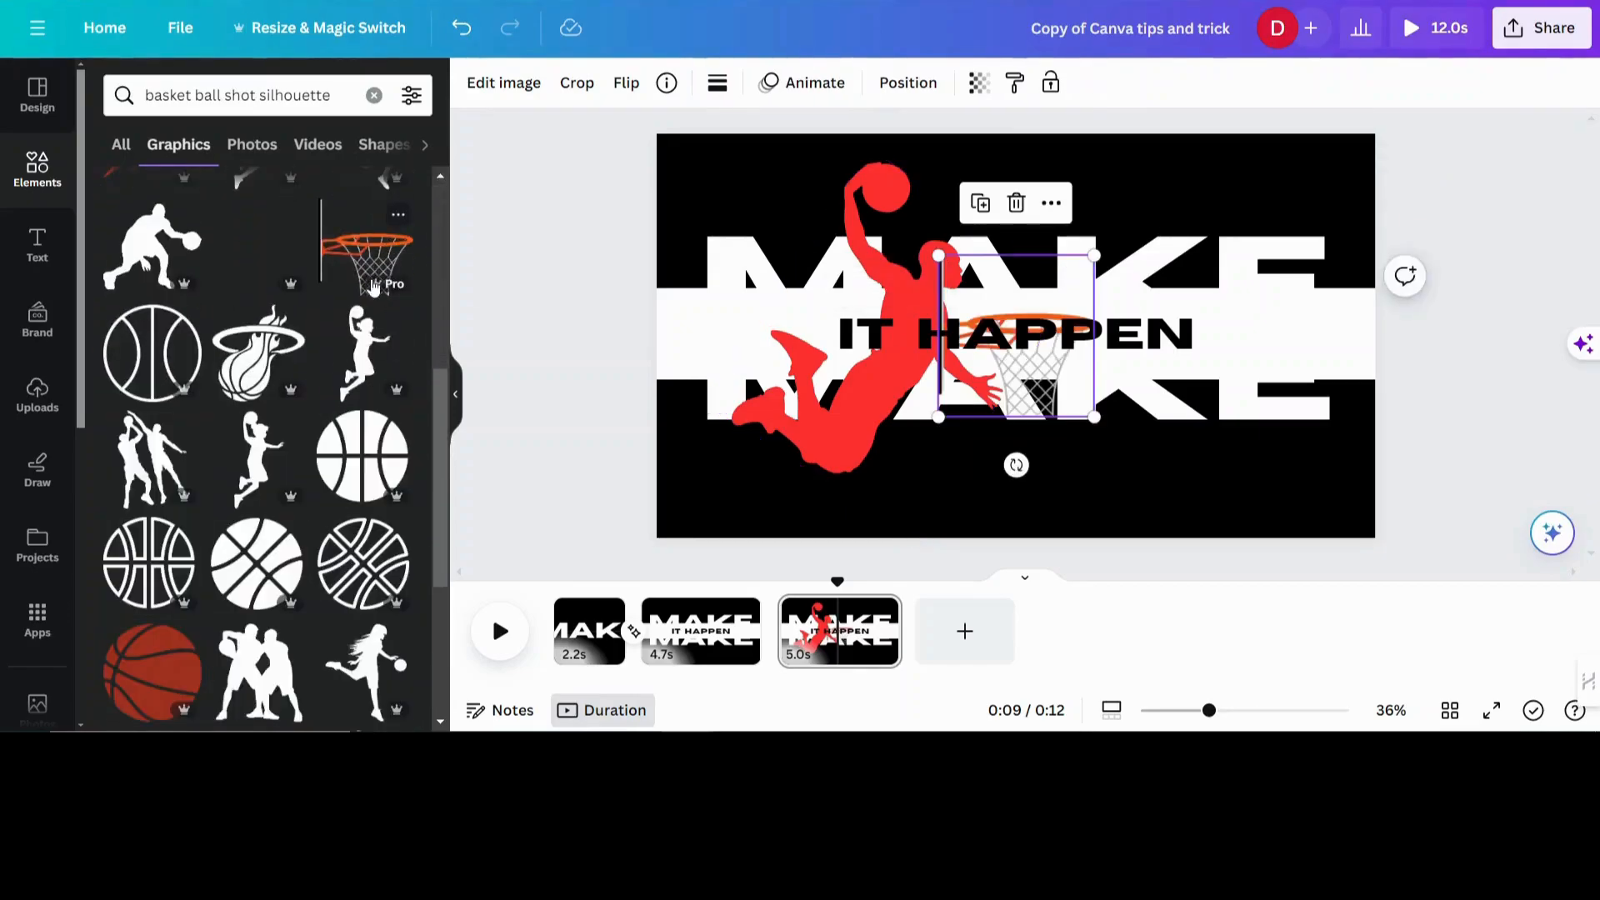
Step: Flip the hoop horizontally, reduce it and place it at the right end of the white gap, beside IT HAPPEN
drag(1056, 402, 1281, 387)
click(631, 87)
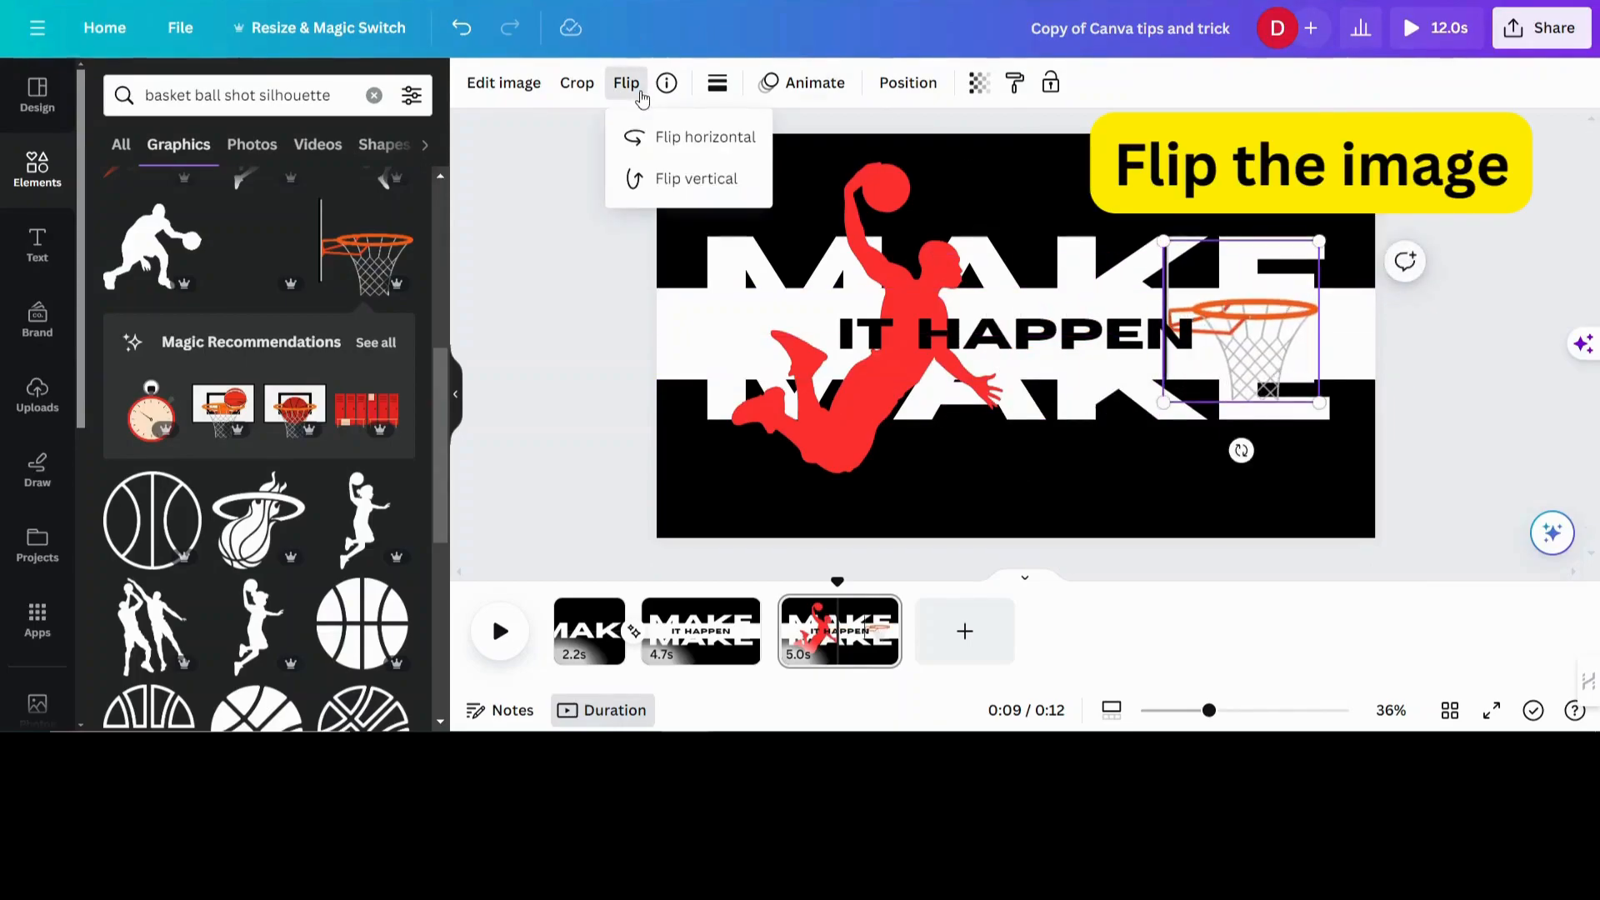
click(706, 138)
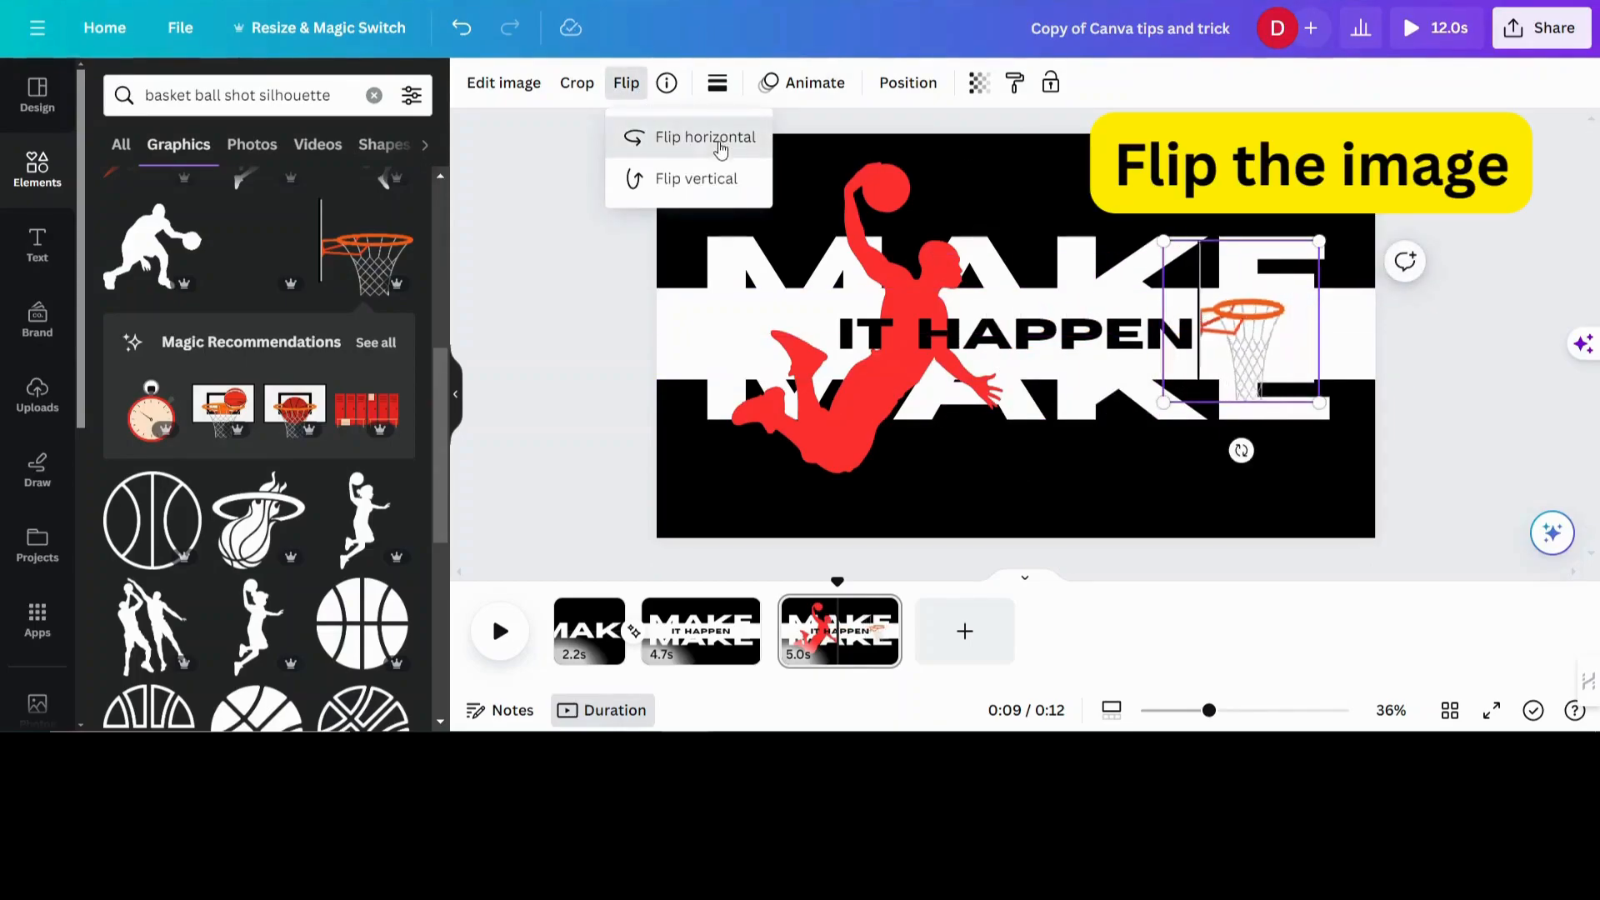
click(1260, 354)
drag(1253, 352, 927, 263)
Step: Enlarge the red player silhouette slightly more and tilt it a little further toward the hoop
drag(1000, 136, 954, 183)
drag(893, 285, 908, 255)
click(848, 449)
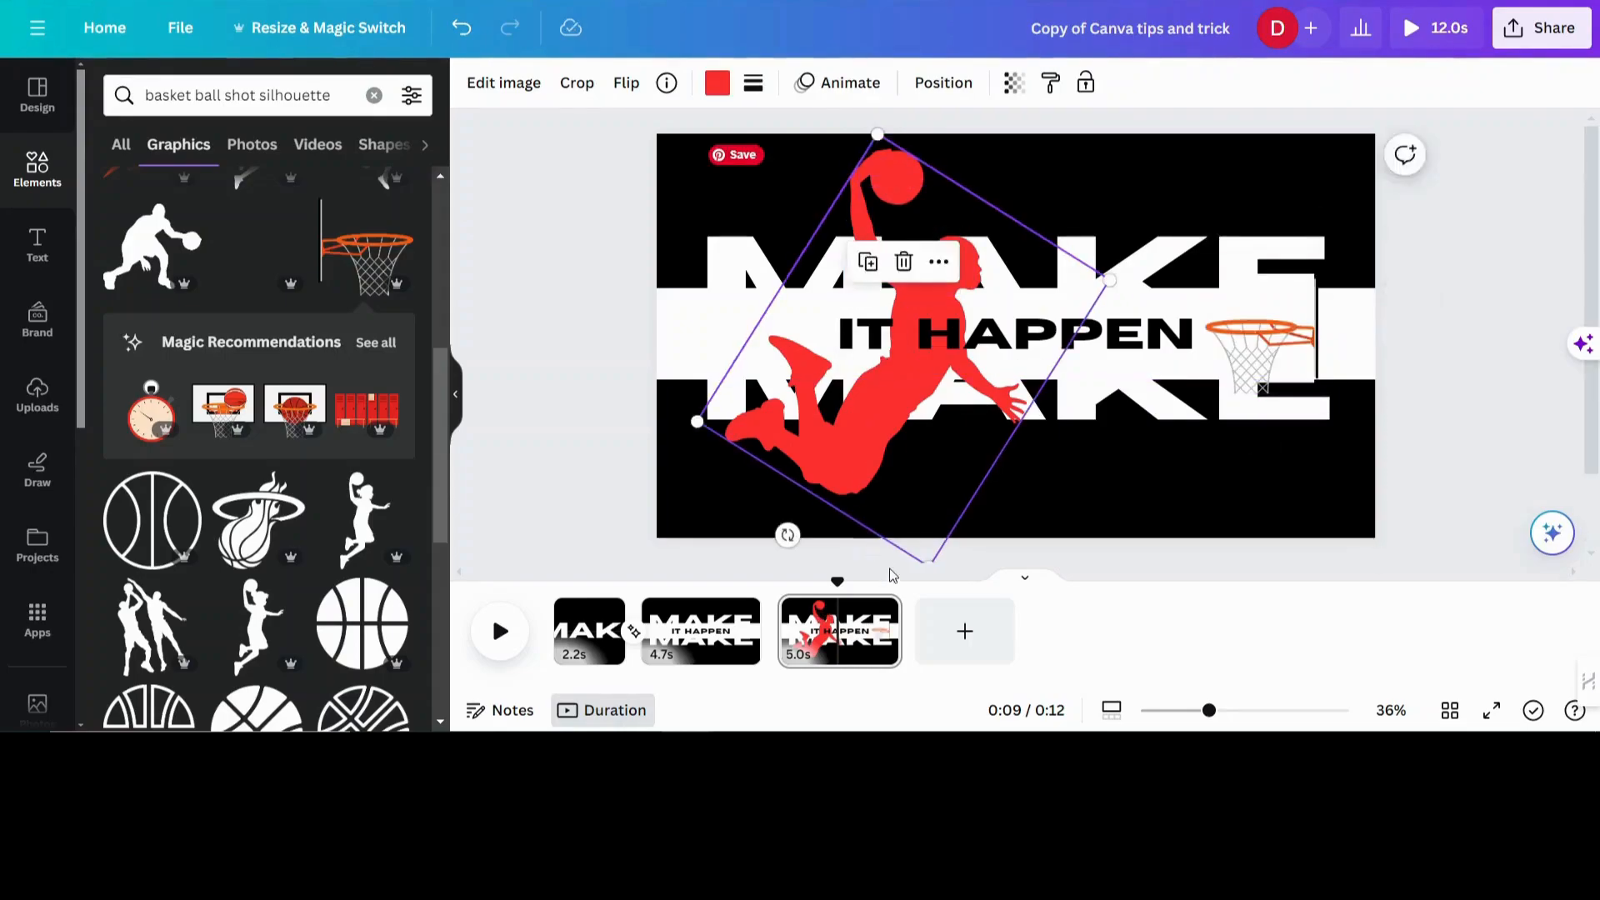
drag(786, 534, 762, 535)
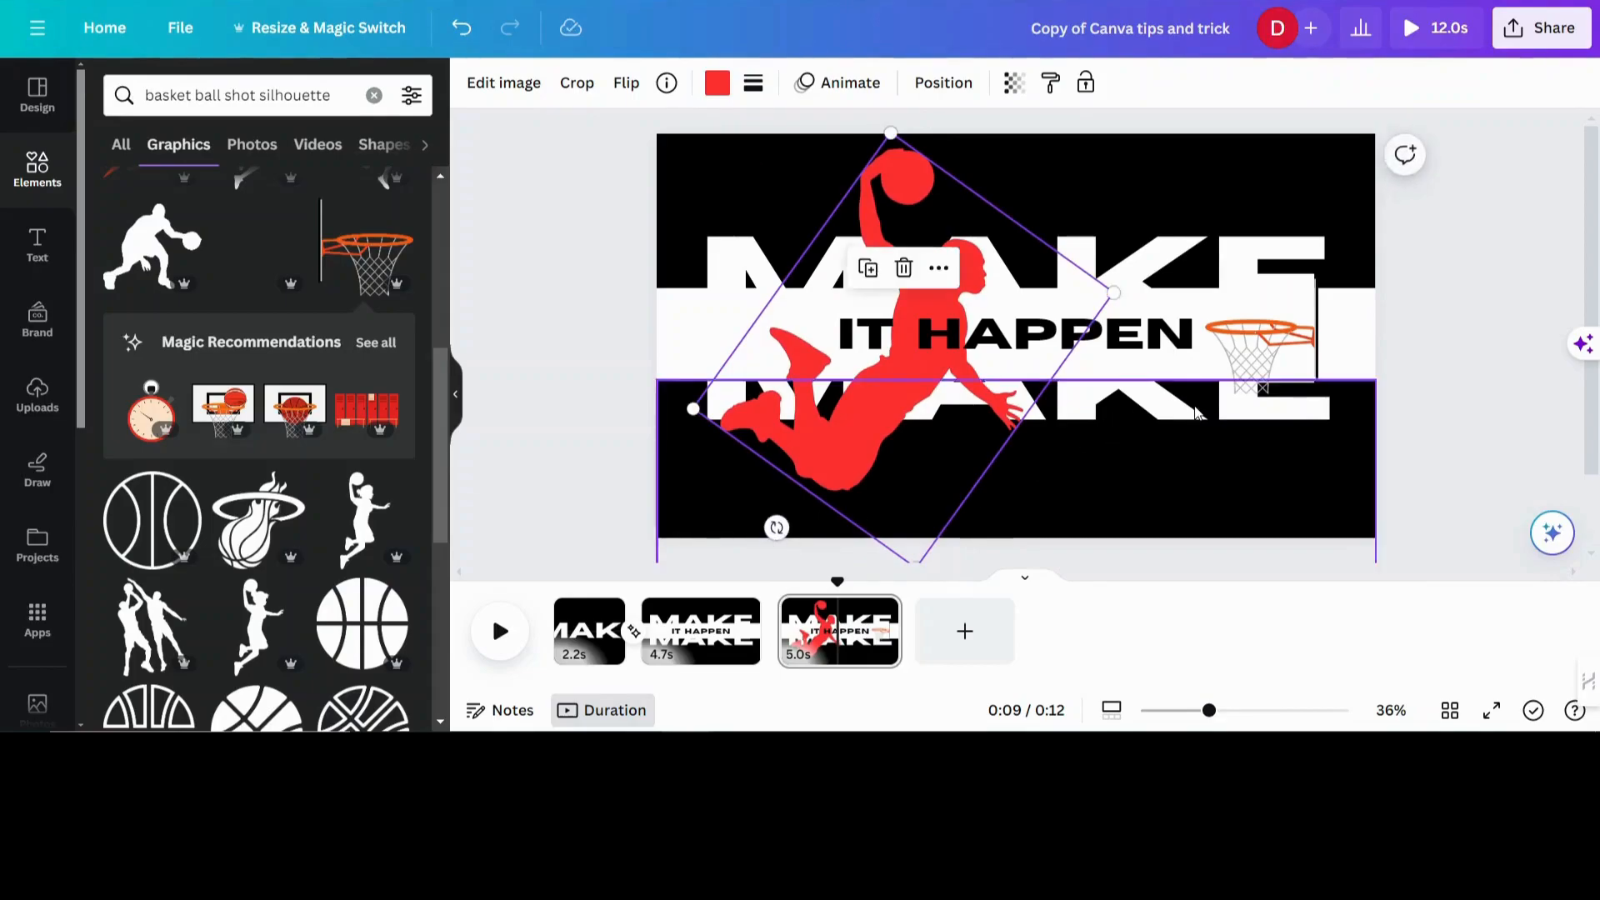
Step: Shrink the third page's IT HAPPEN text to size 47.5 and center it in the gap between the player and the hoop
click(1000, 333)
drag(835, 359, 997, 357)
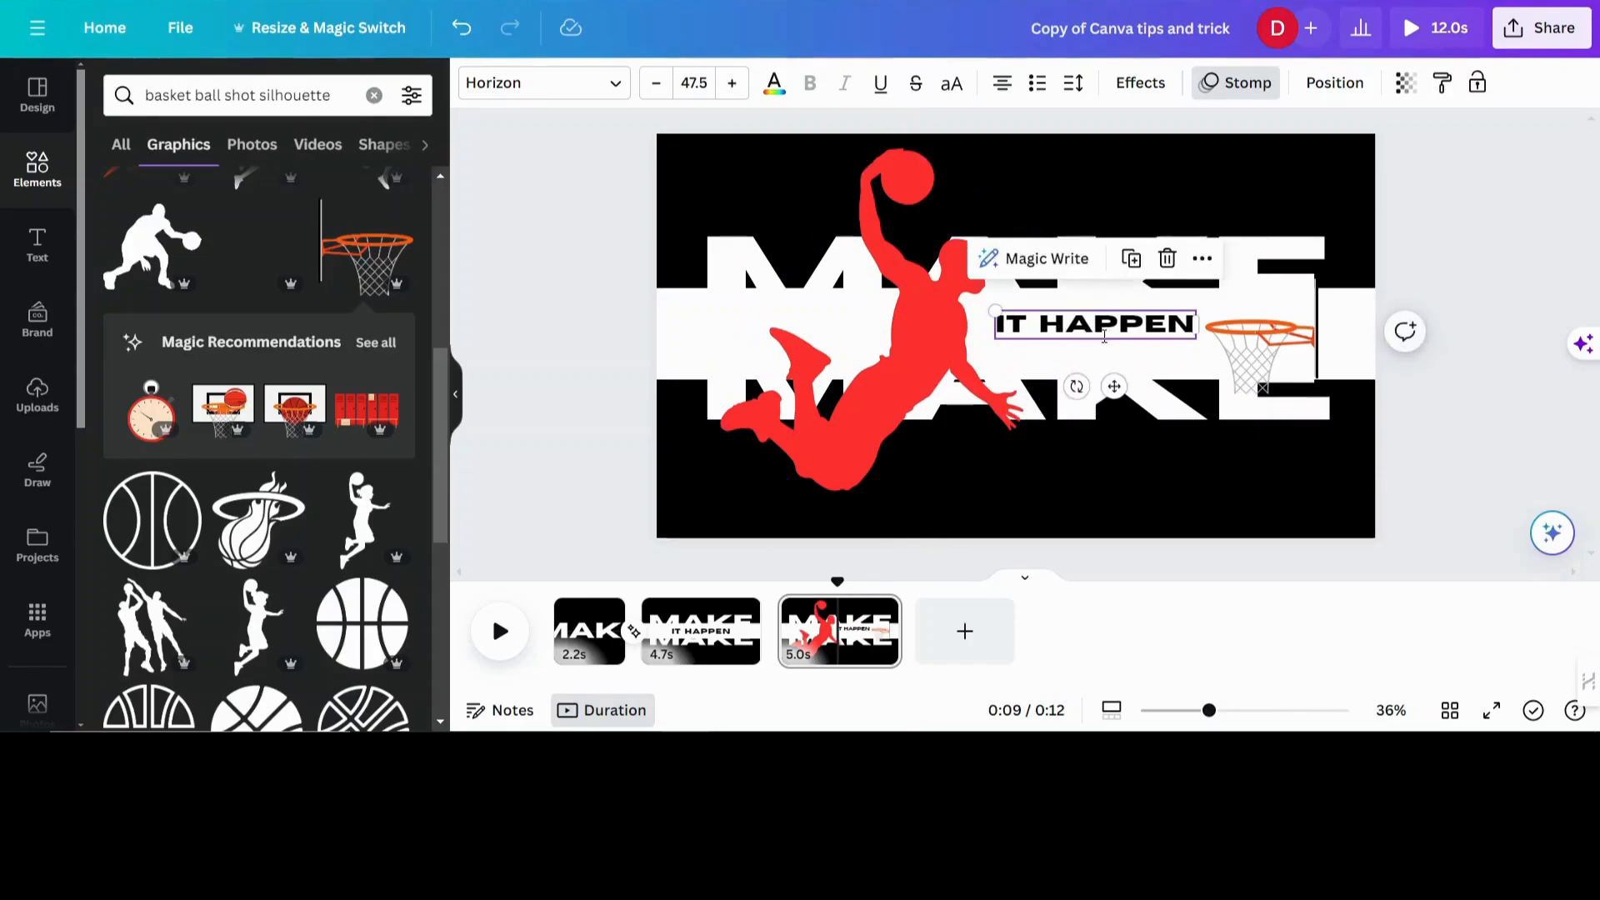
drag(1115, 391, 1117, 403)
Step: Apply the Baseline animation to the red player silhouette on the third page, playing upward on enter
click(907, 370)
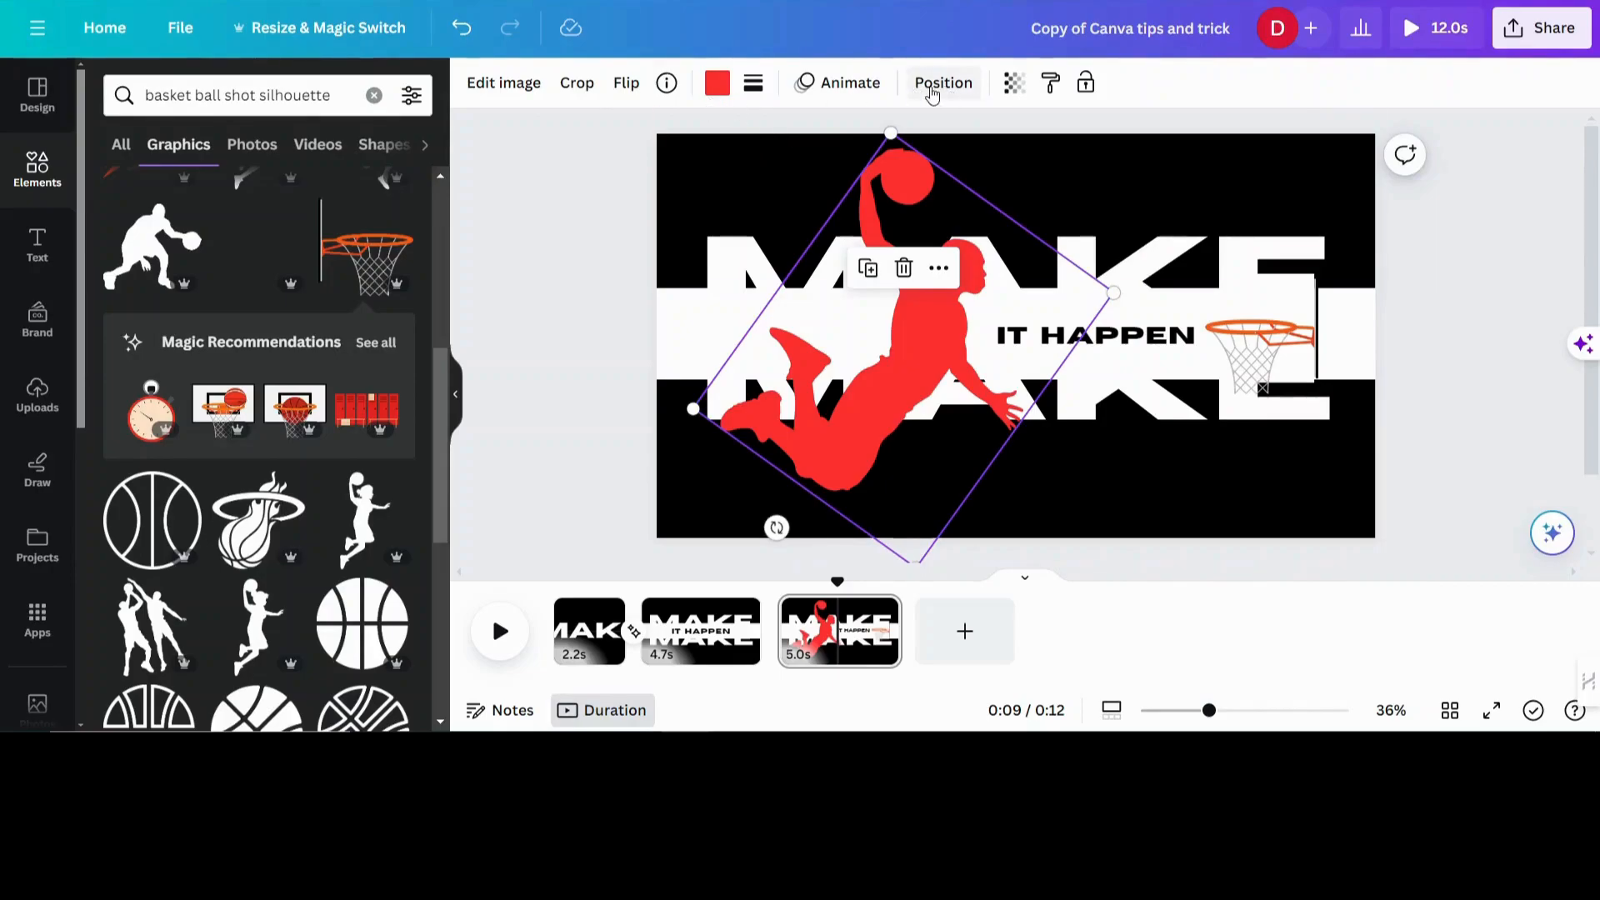
click(839, 82)
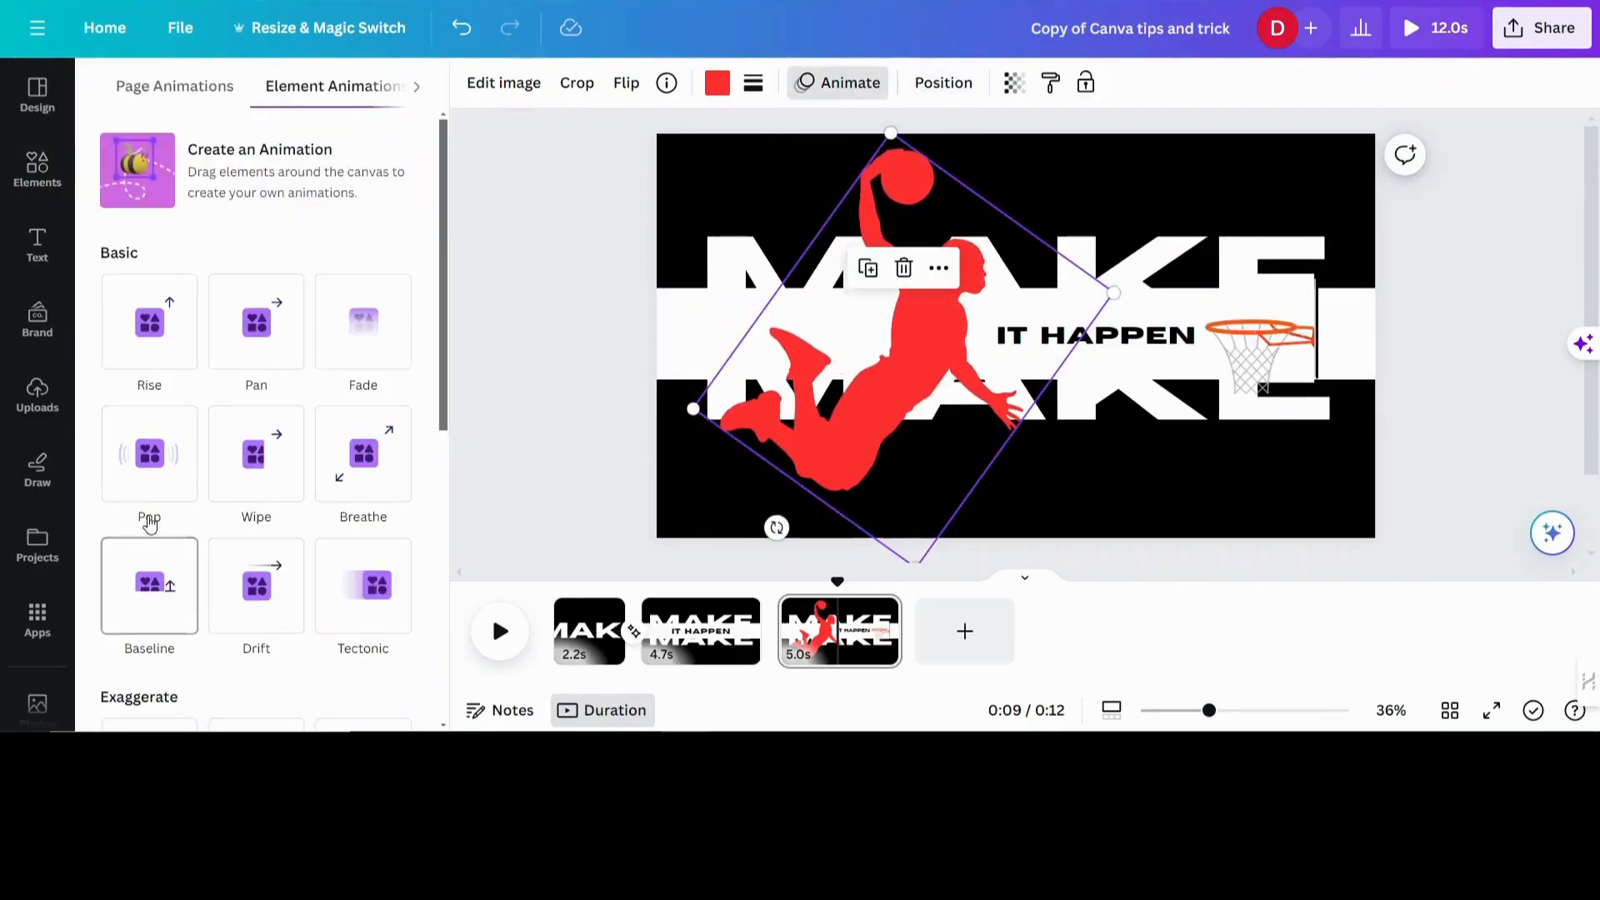
click(141, 586)
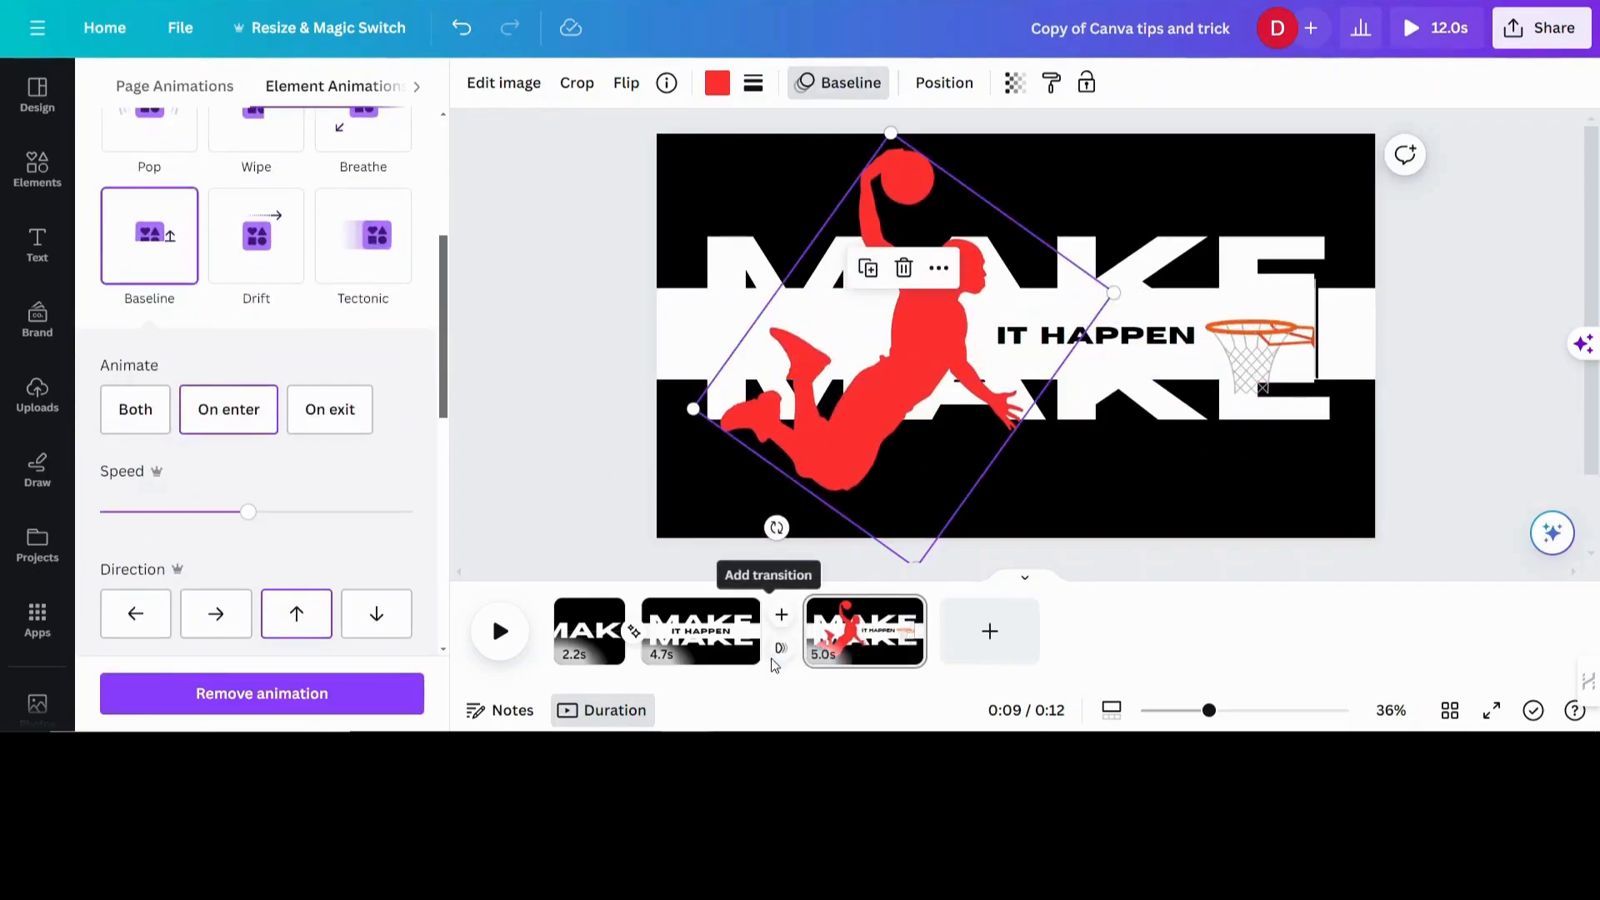
click(550, 479)
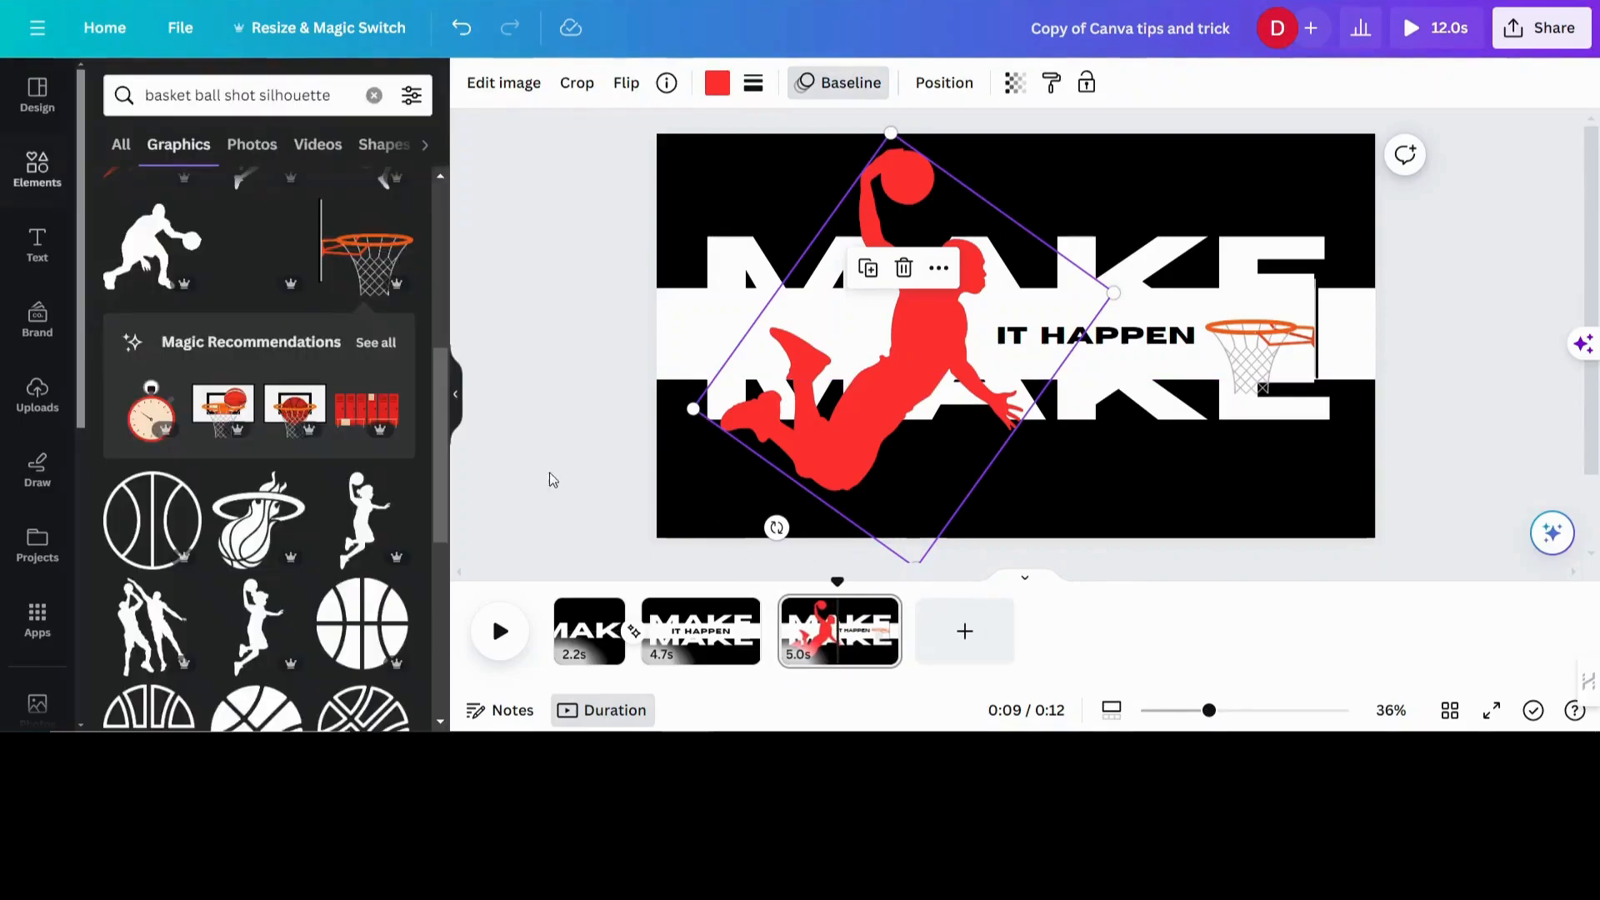
Step: Add a Match & Move transition between the second and third pages
click(781, 652)
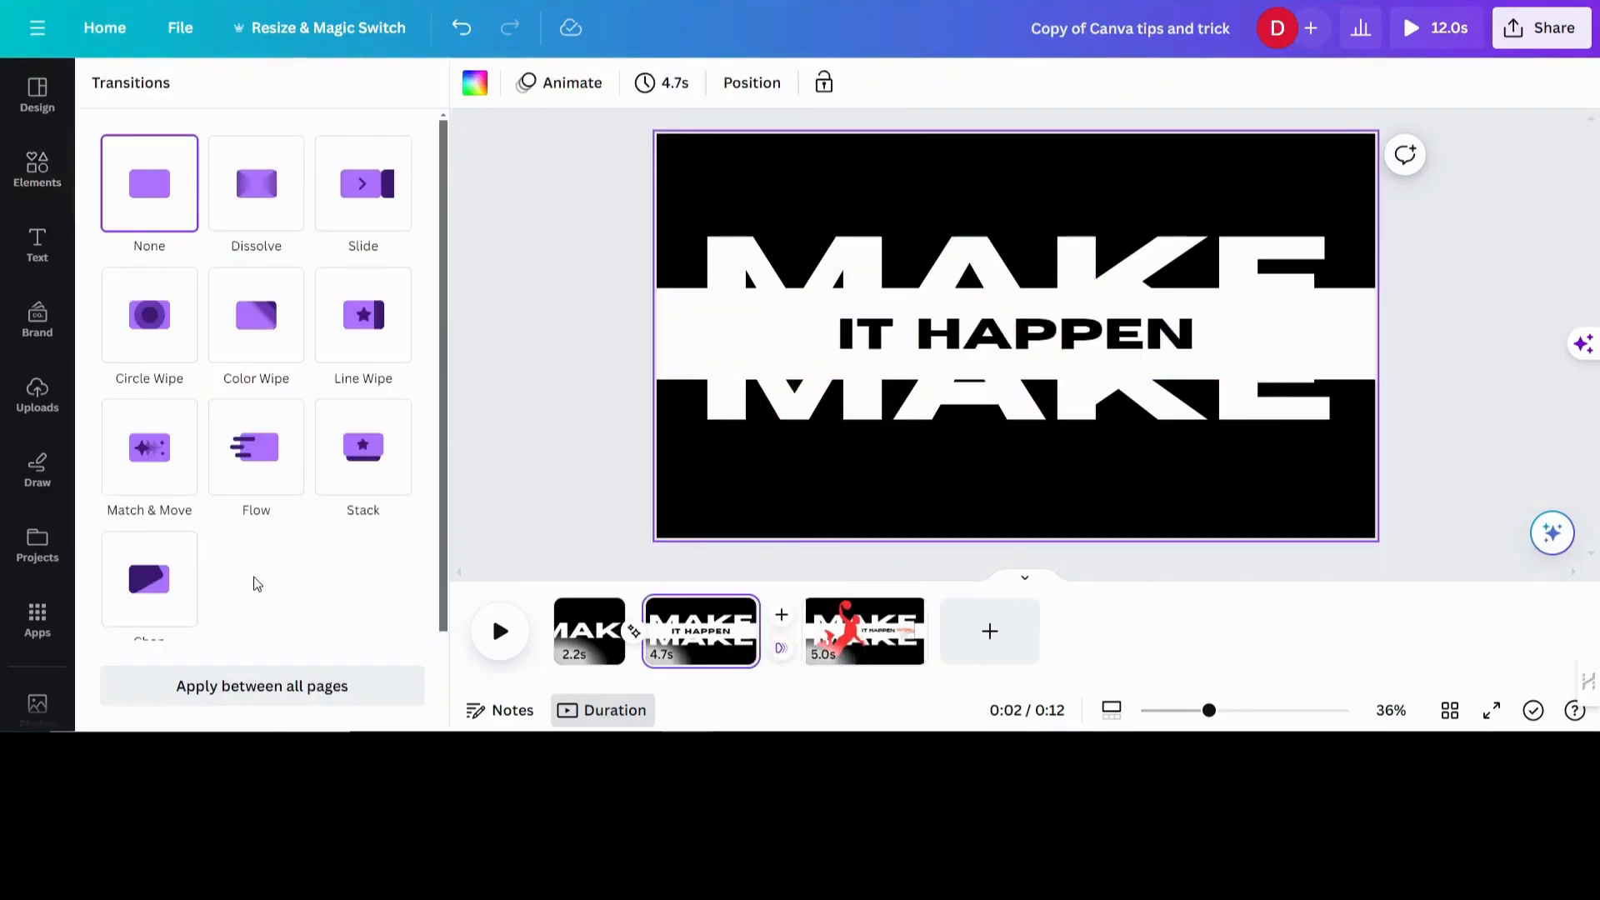
click(155, 458)
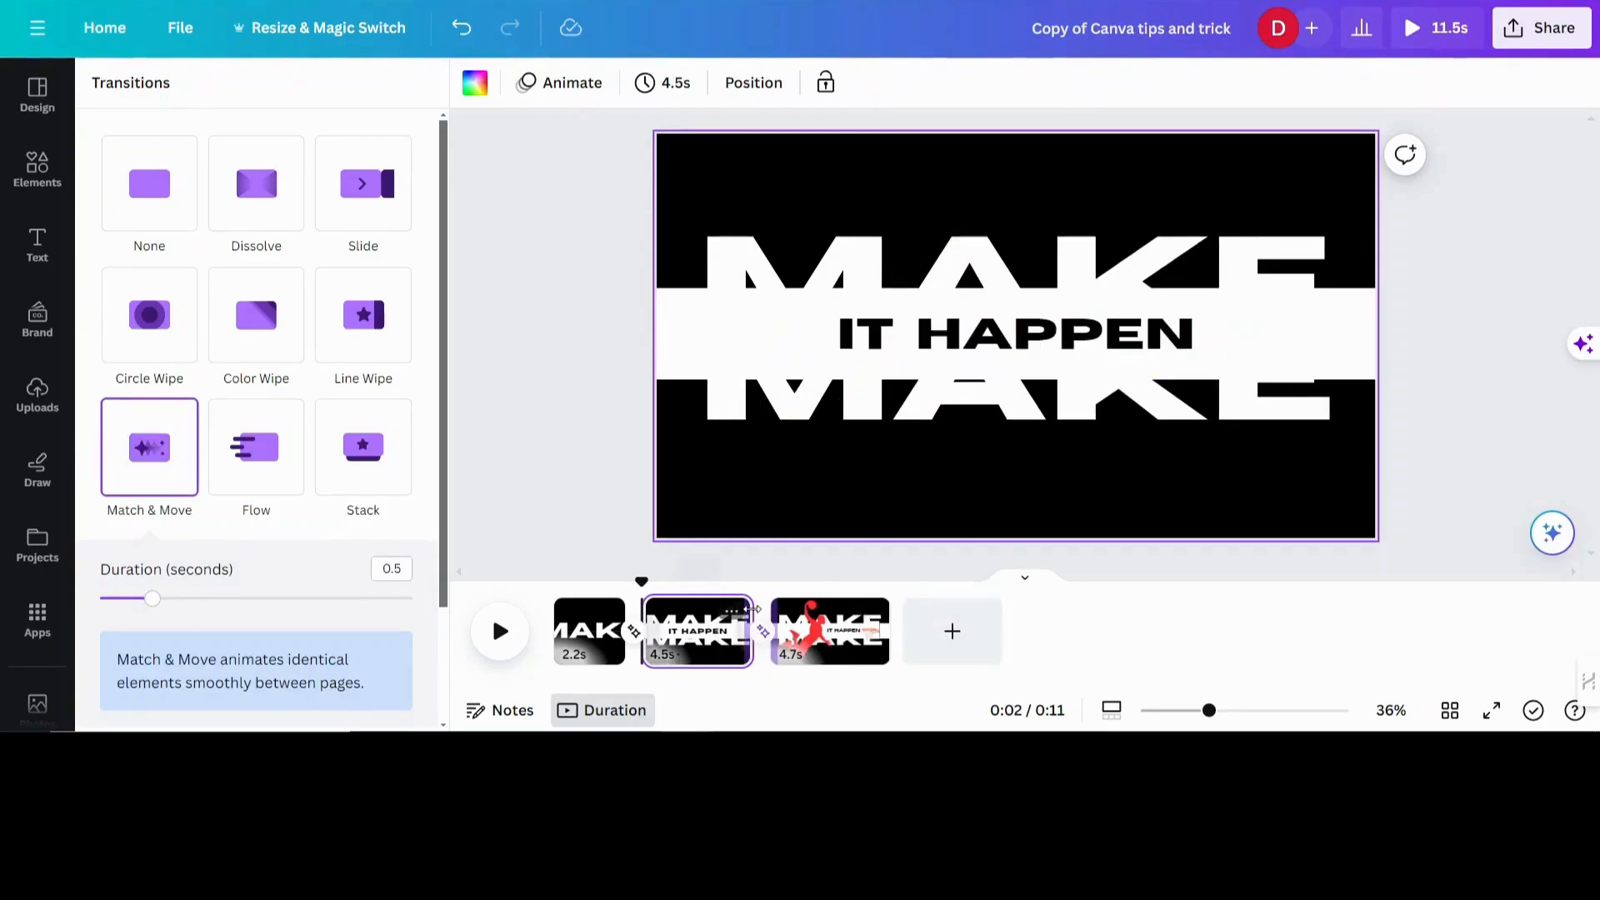
Step: Shorten the second page's duration to 2.8 seconds and play the whole animation from the first page
drag(753, 609, 712, 617)
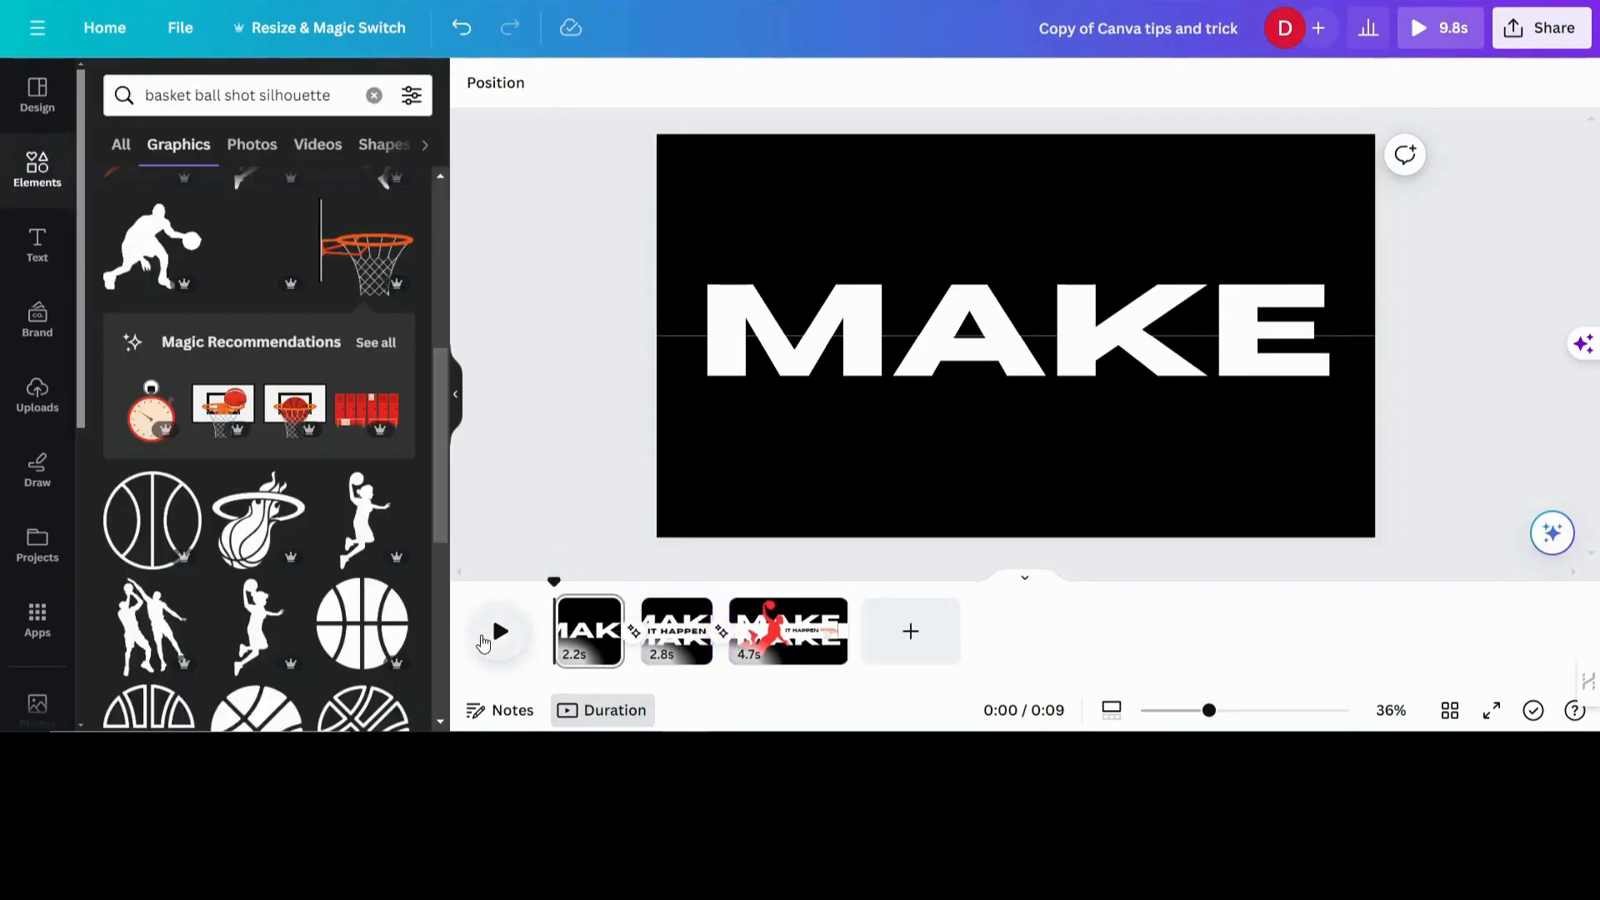
click(500, 635)
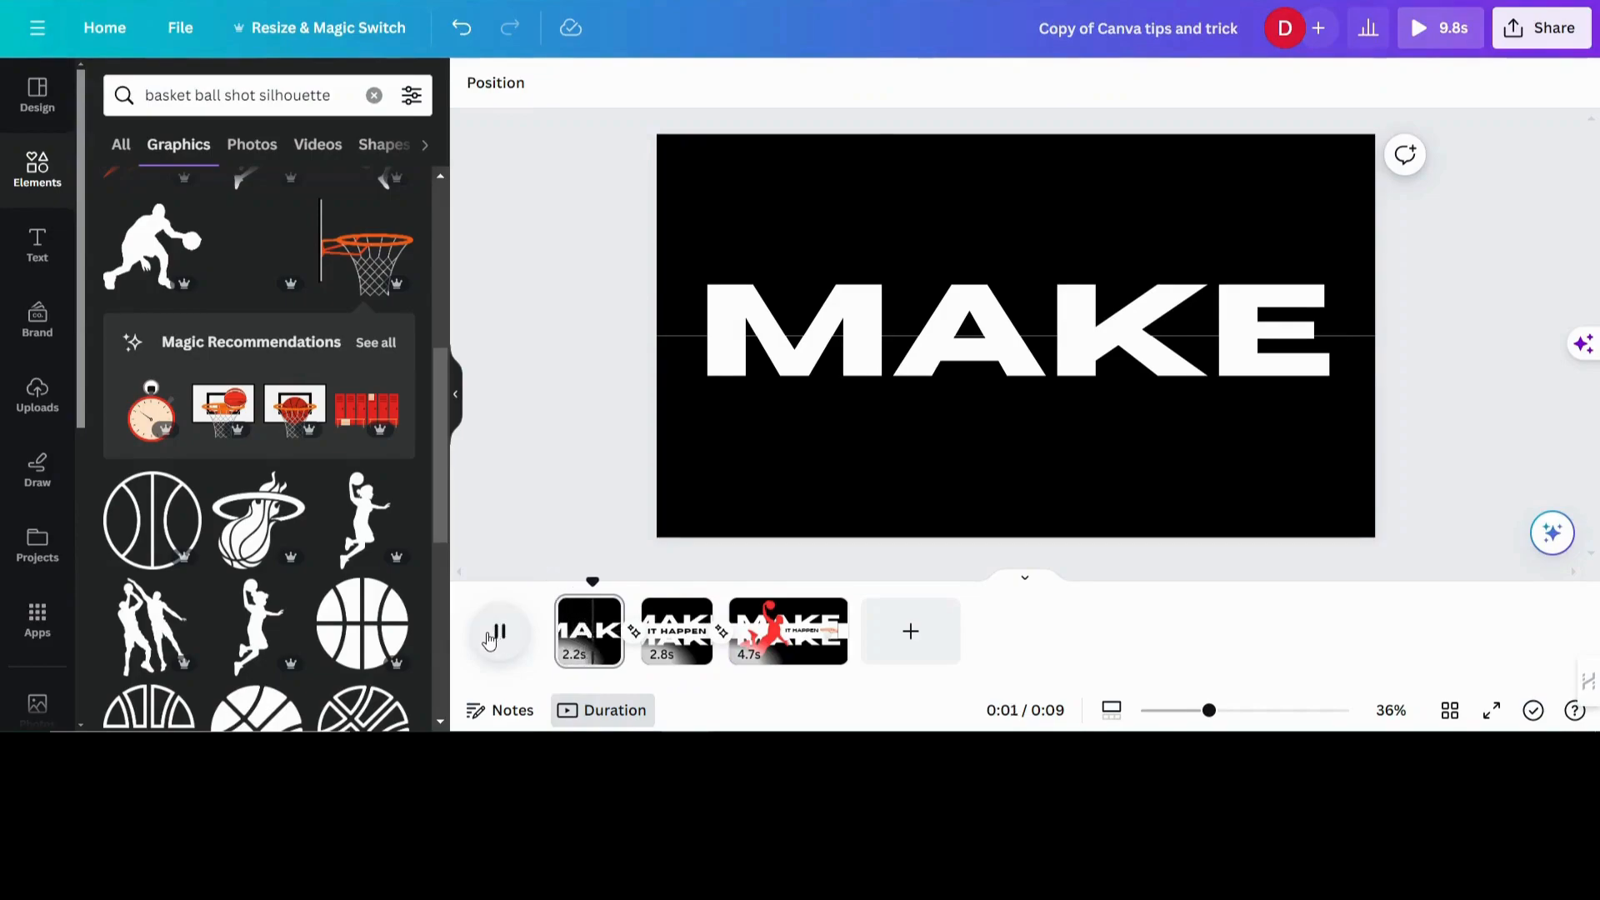